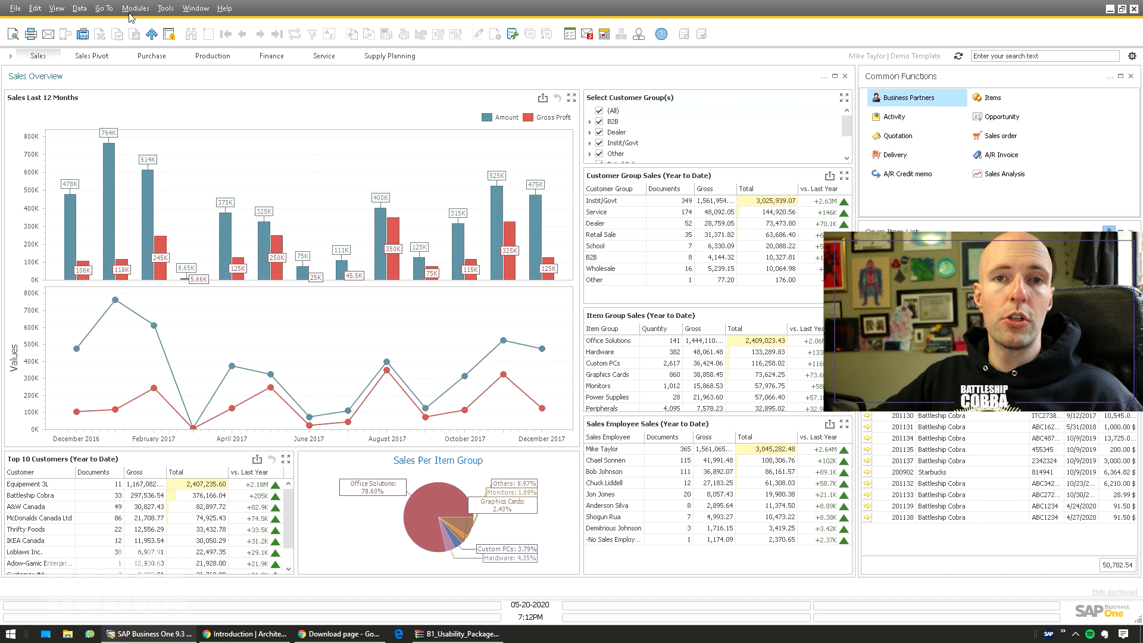
# Open Add-On Administration and start registering a new add-on for the company.
pyautogui.click(135, 8)
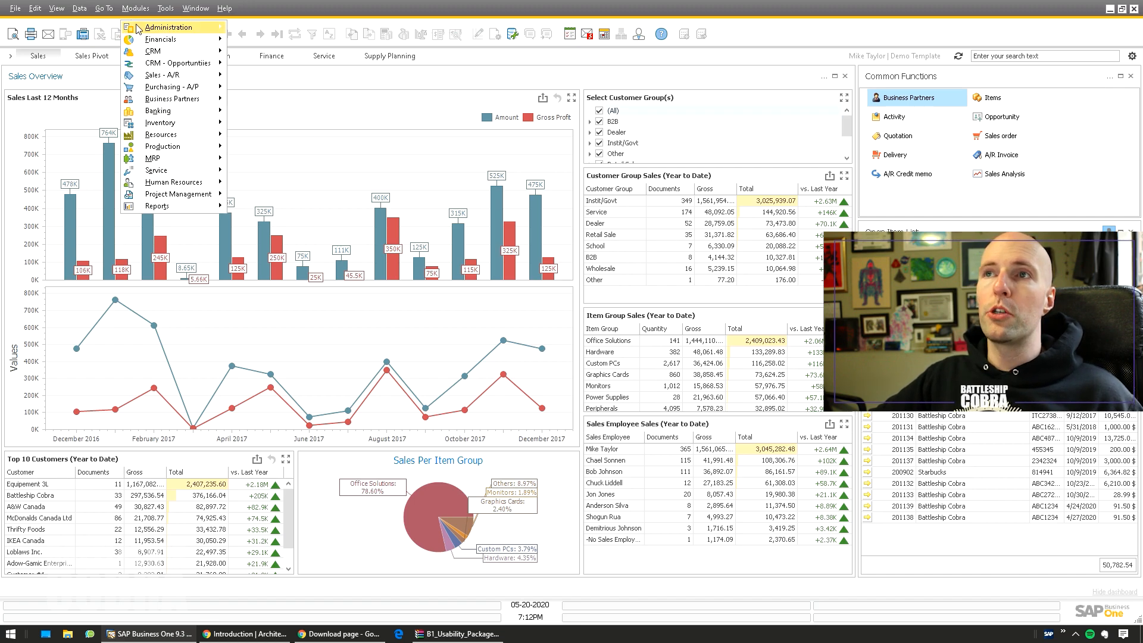
pyautogui.moveTo(172, 28)
pyautogui.moveTo(280, 135)
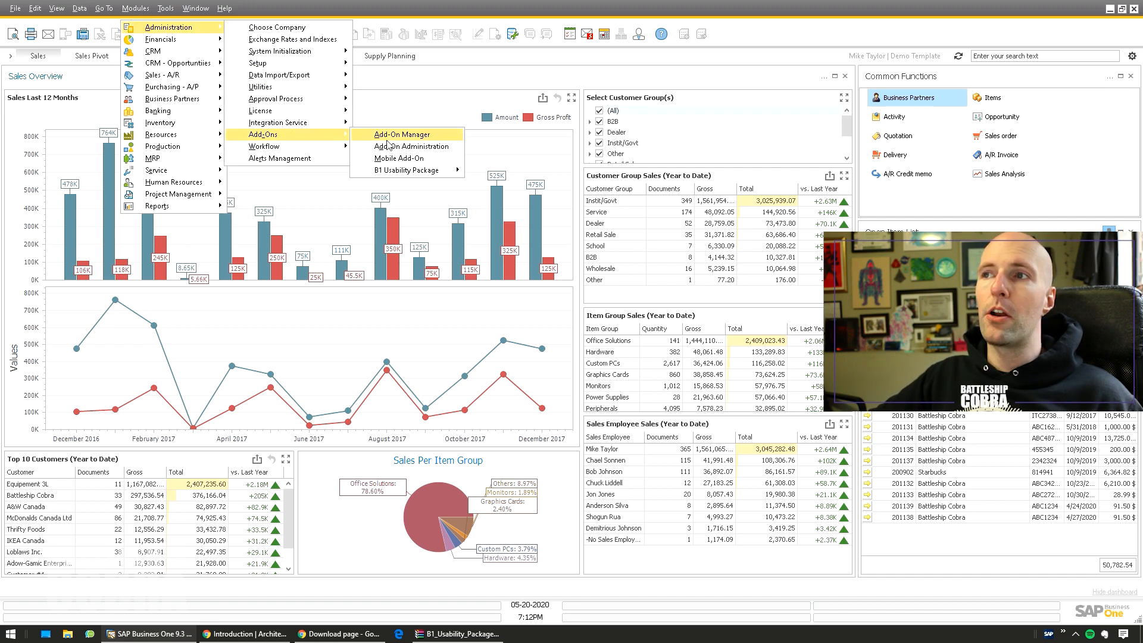
pyautogui.click(421, 147)
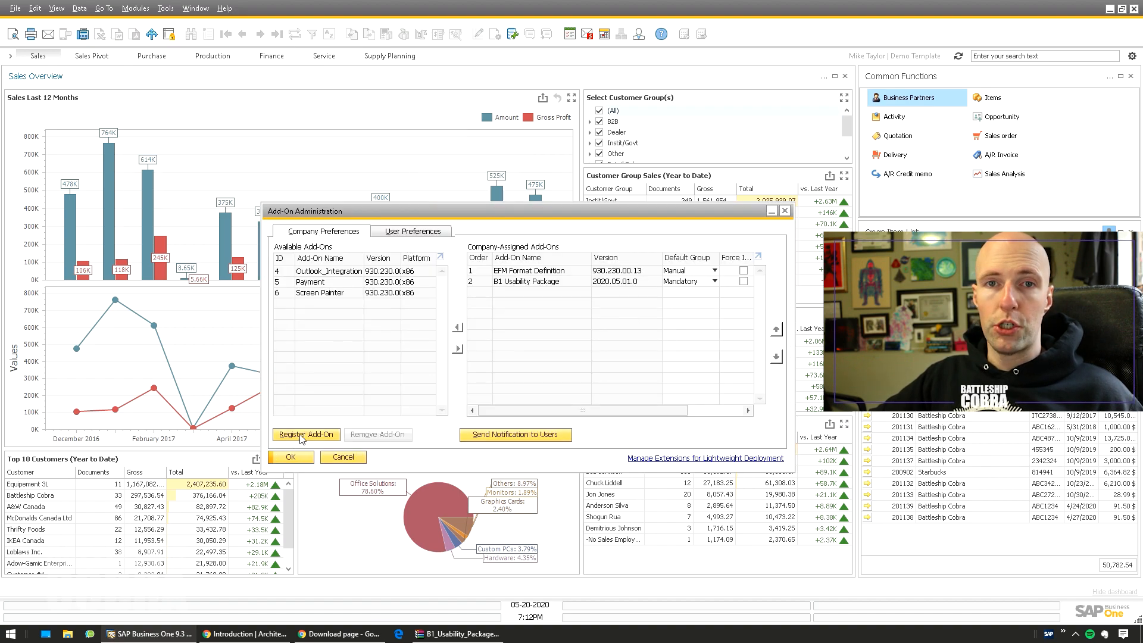
pyautogui.click(301, 435)
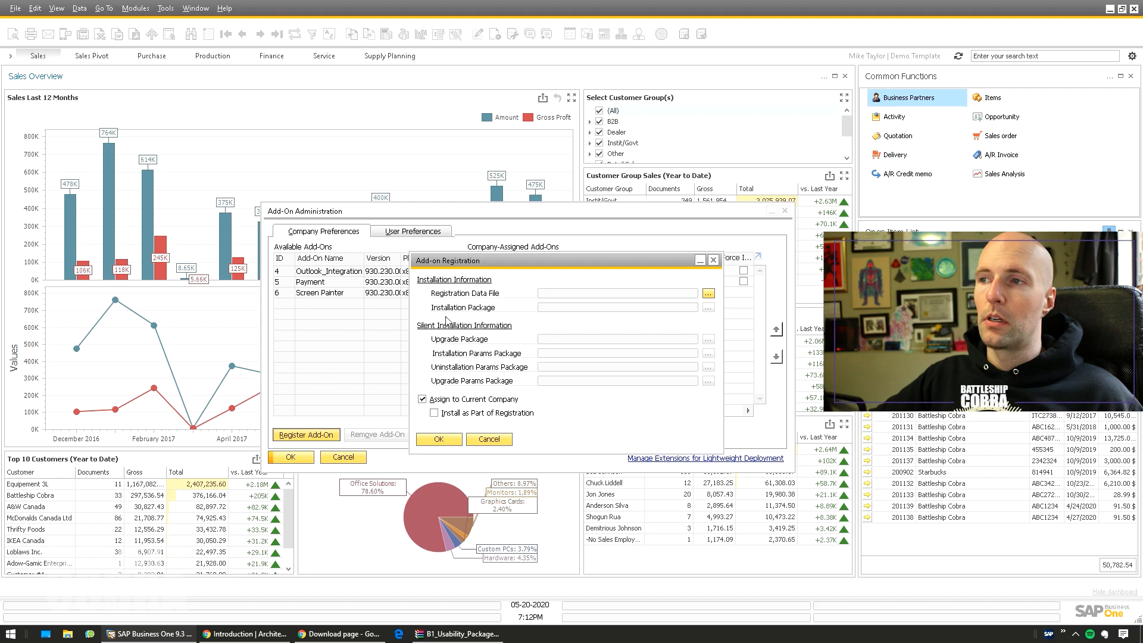
# Load Installer.ard from the Desktop's 32 bit installer (x86) folder as the registration data file, then cancel the registration and close Add-On Administration.
pyautogui.click(708, 293)
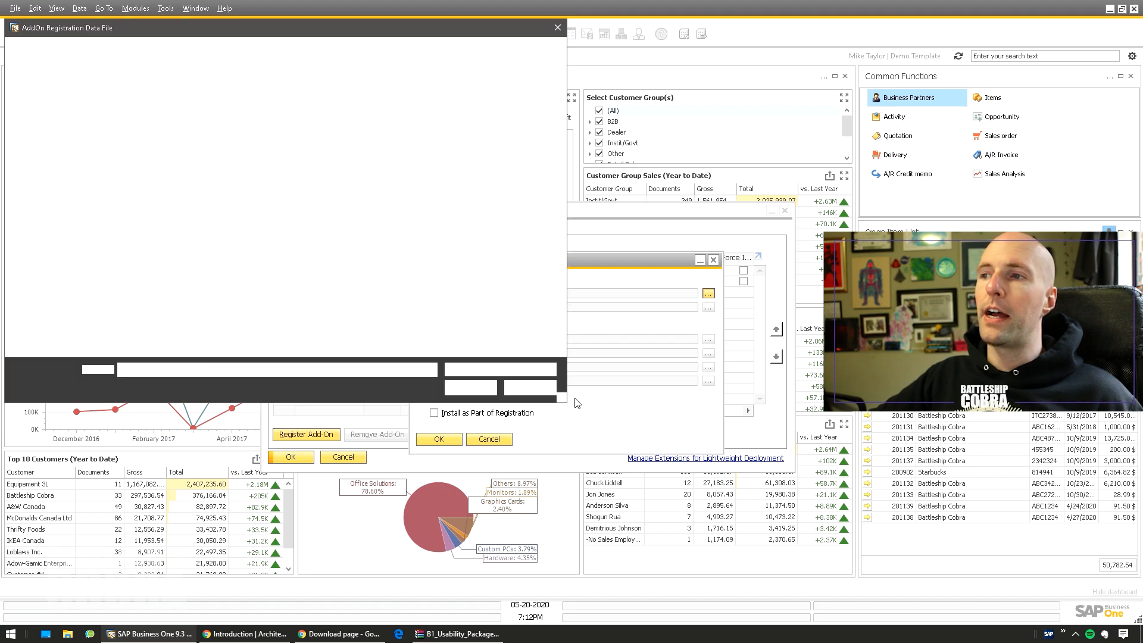
pyautogui.click(49, 268)
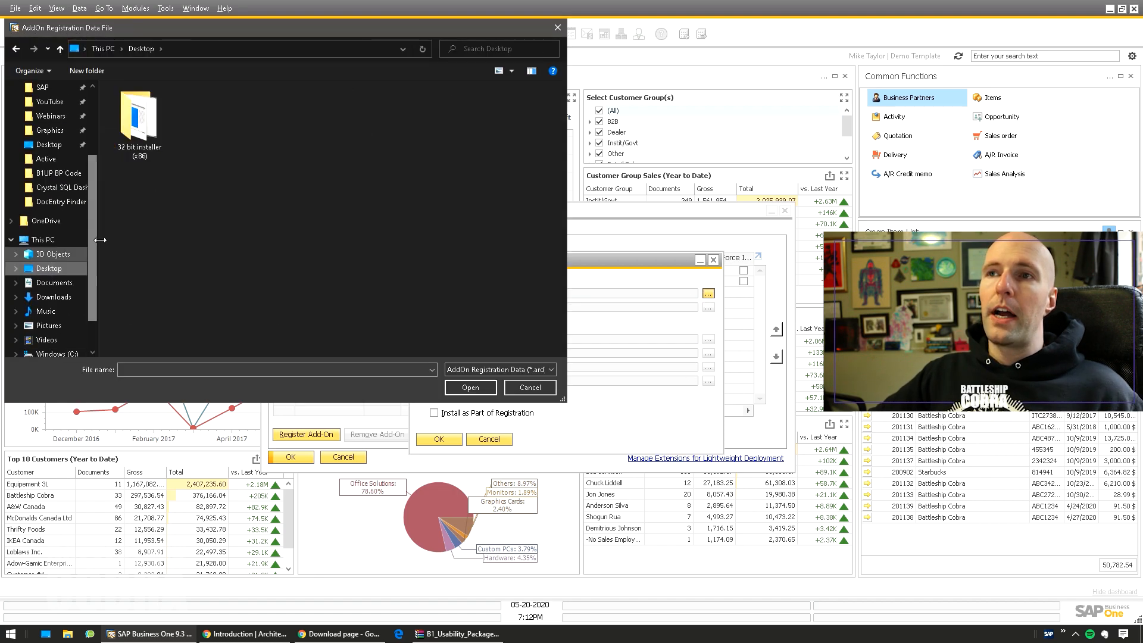
pyautogui.doubleClick(140, 120)
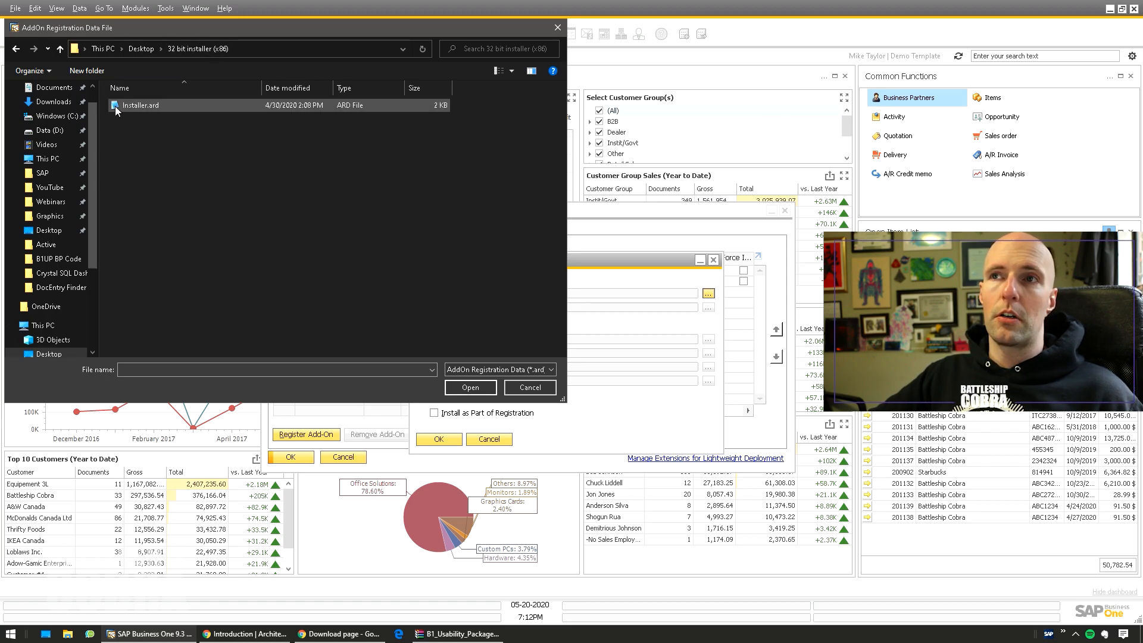
pyautogui.doubleClick(155, 108)
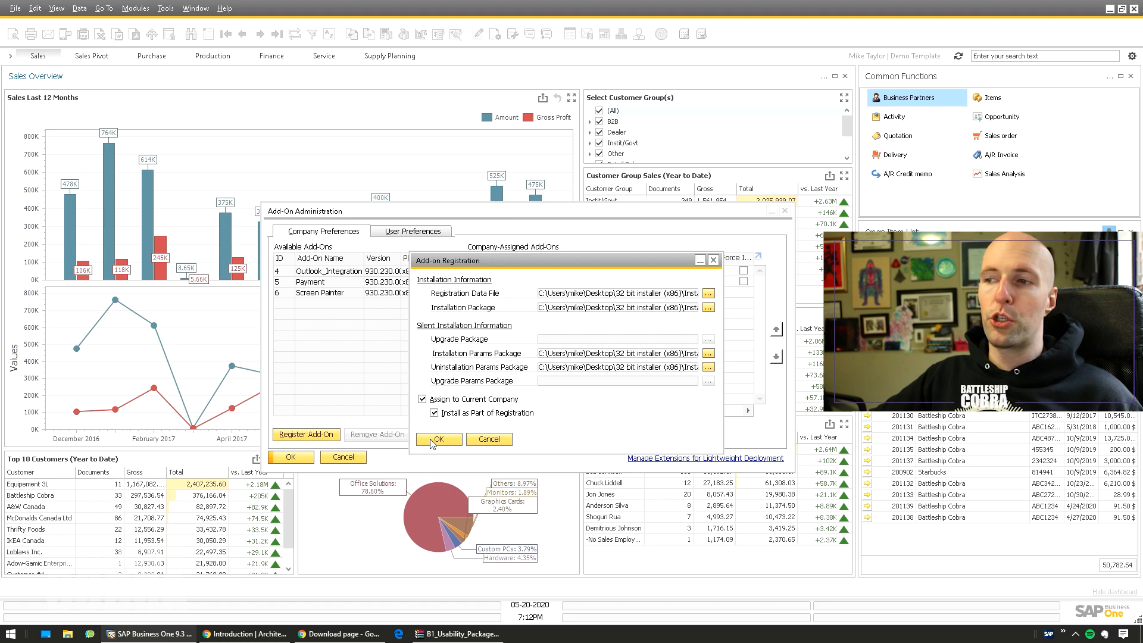
pyautogui.click(481, 439)
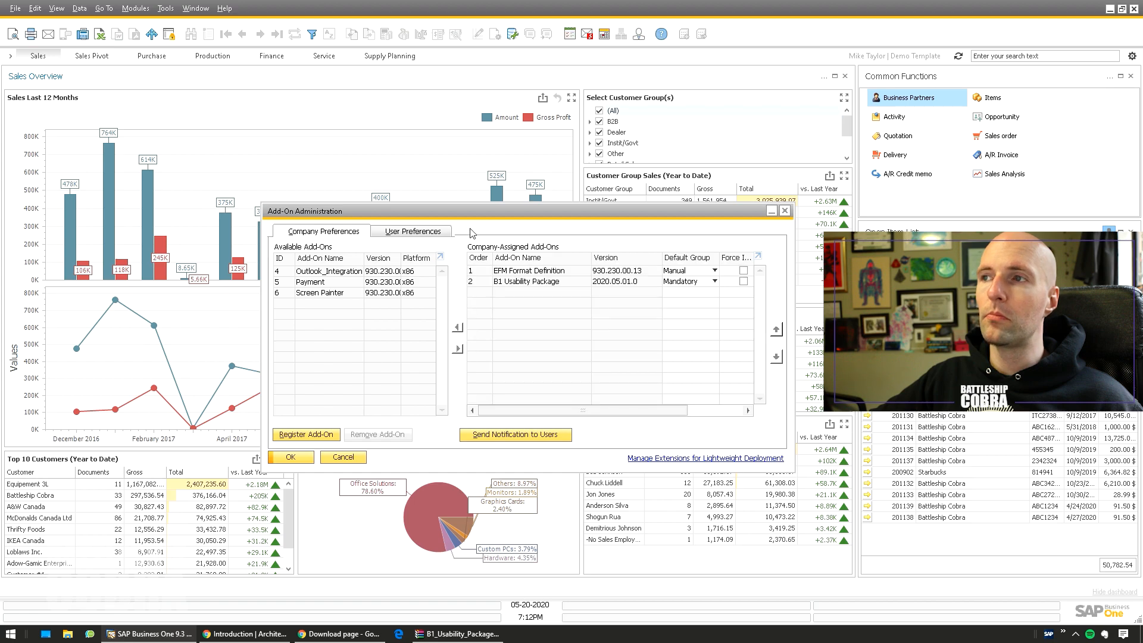
pyautogui.click(348, 459)
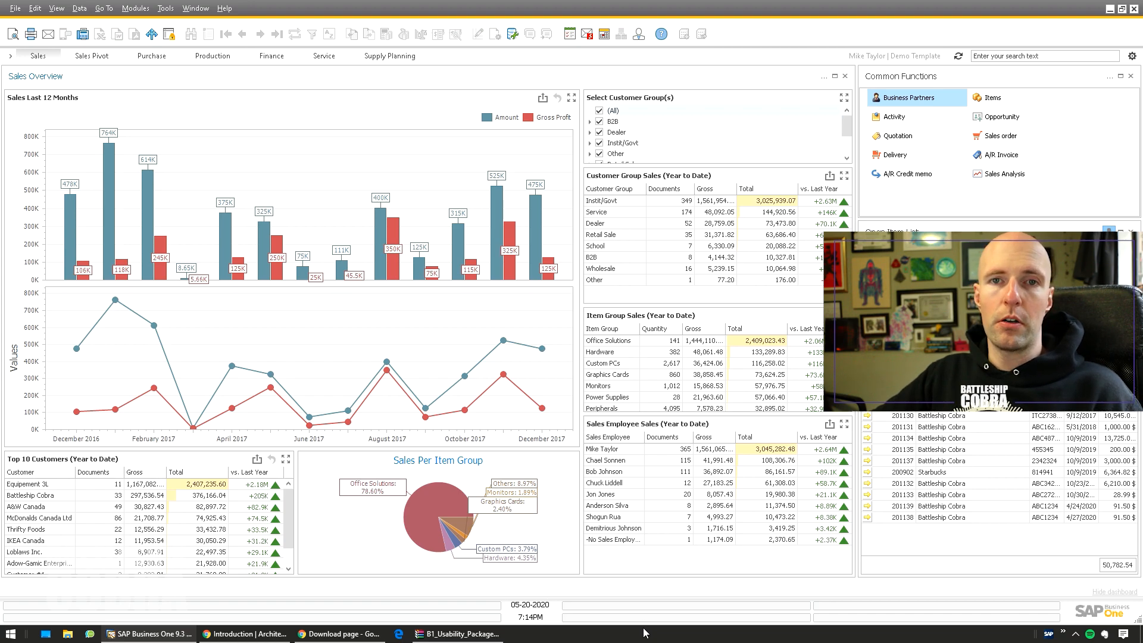
# View the version and installation details in About SAP Business One, then close the window.
pyautogui.moveTo(414, 148)
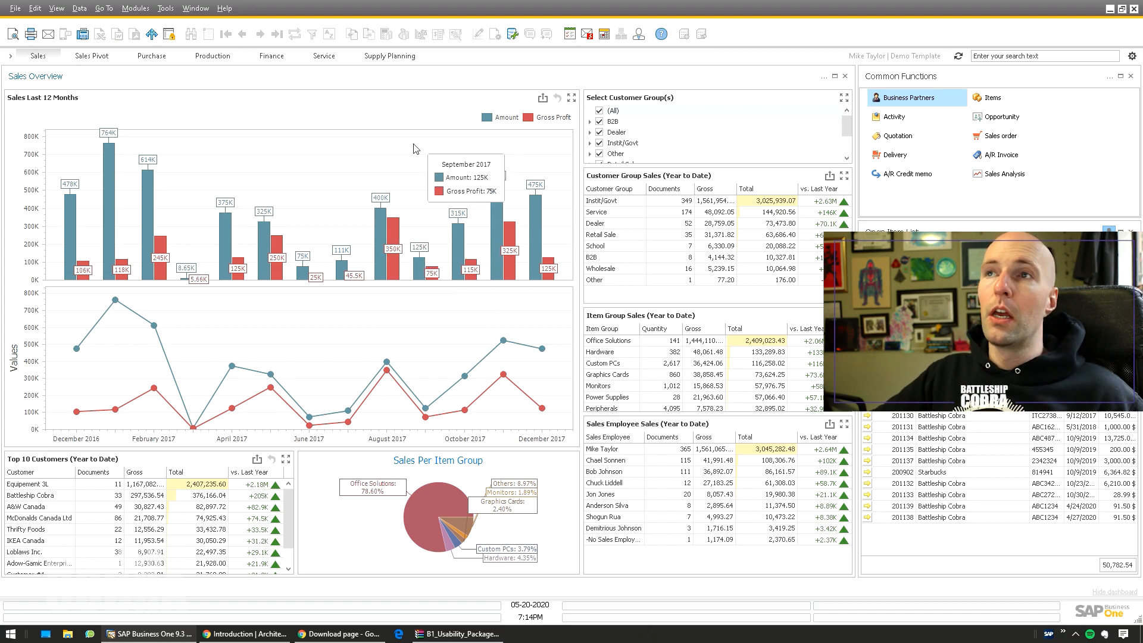
pyautogui.click(224, 9)
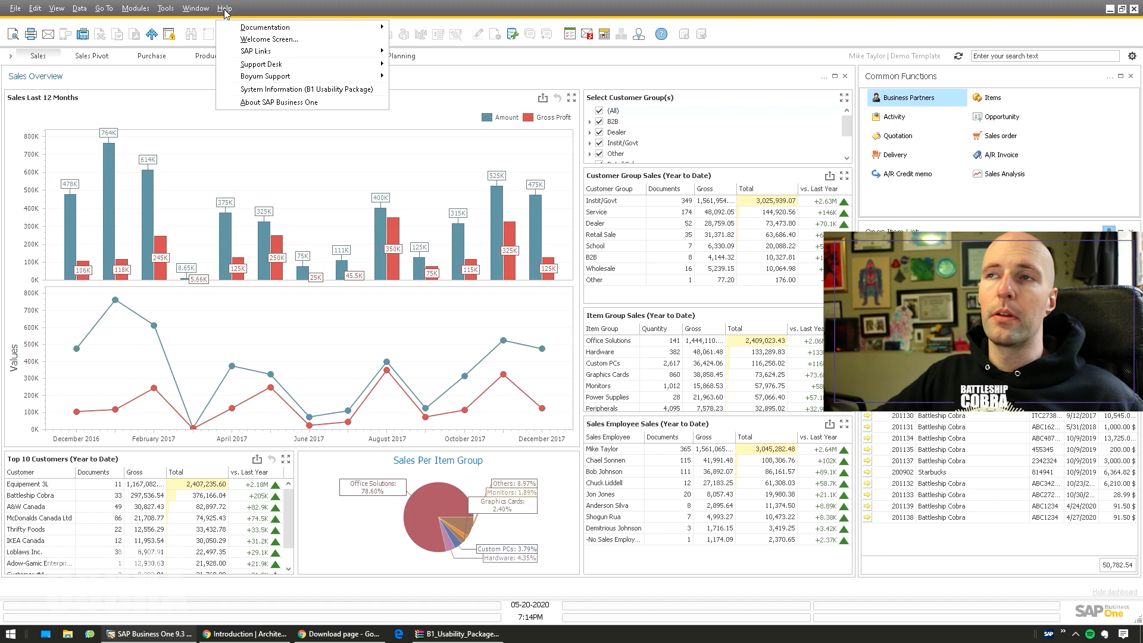
pyautogui.click(262, 102)
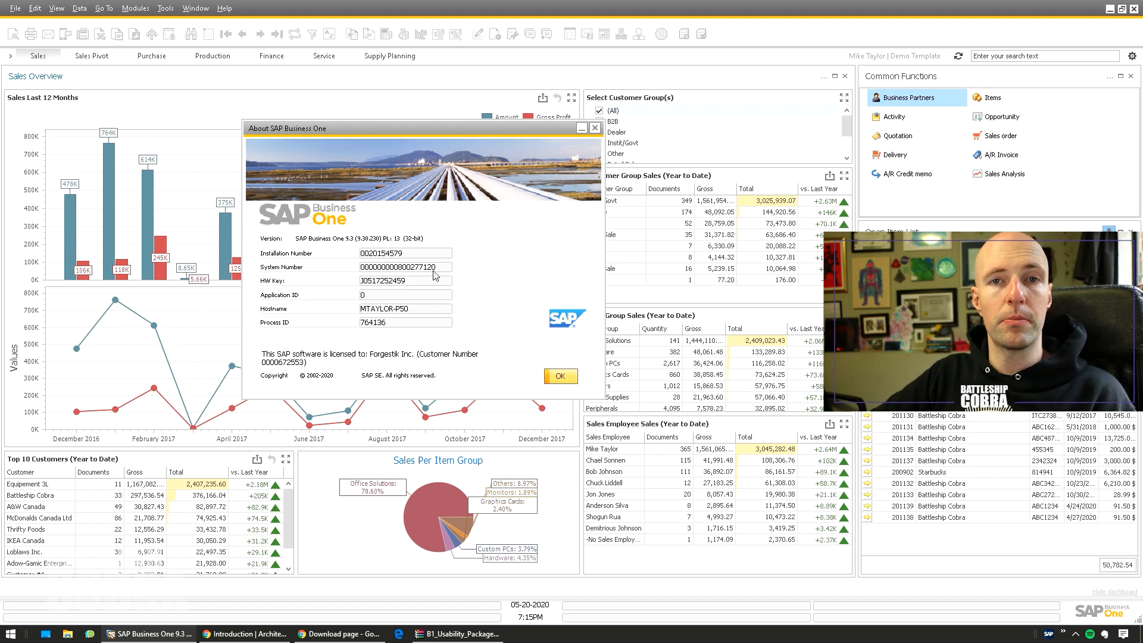
pyautogui.press('Escape')
# Find and open License Administration for the B1 Usability Package add-on.
pyautogui.click(135, 8)
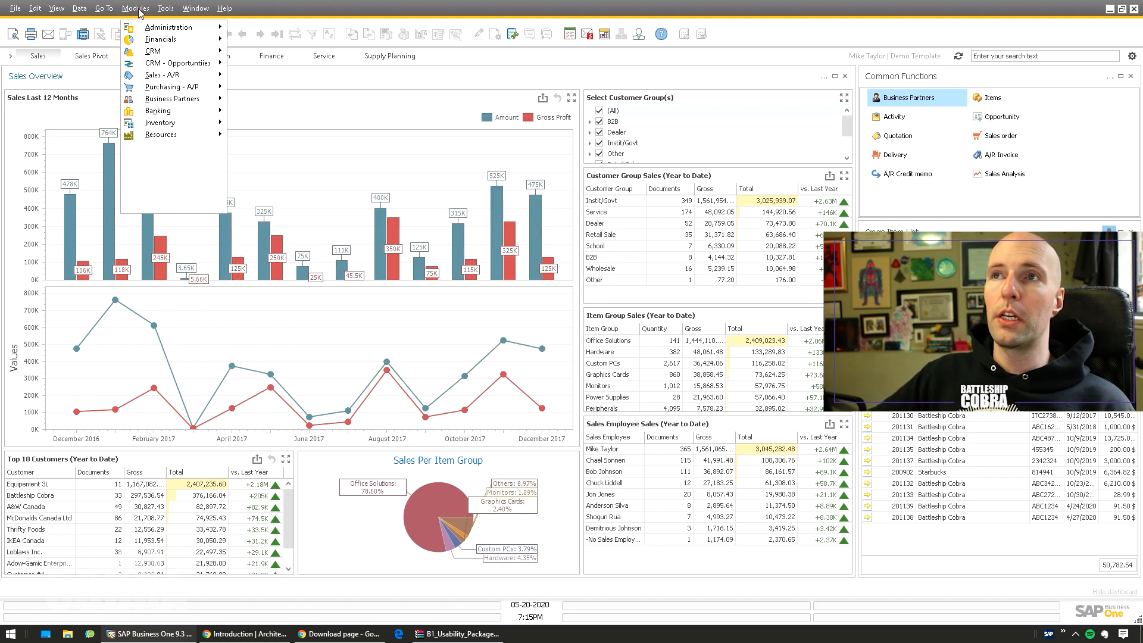
pyautogui.moveTo(179, 28)
pyautogui.moveTo(263, 135)
pyautogui.moveTo(407, 171)
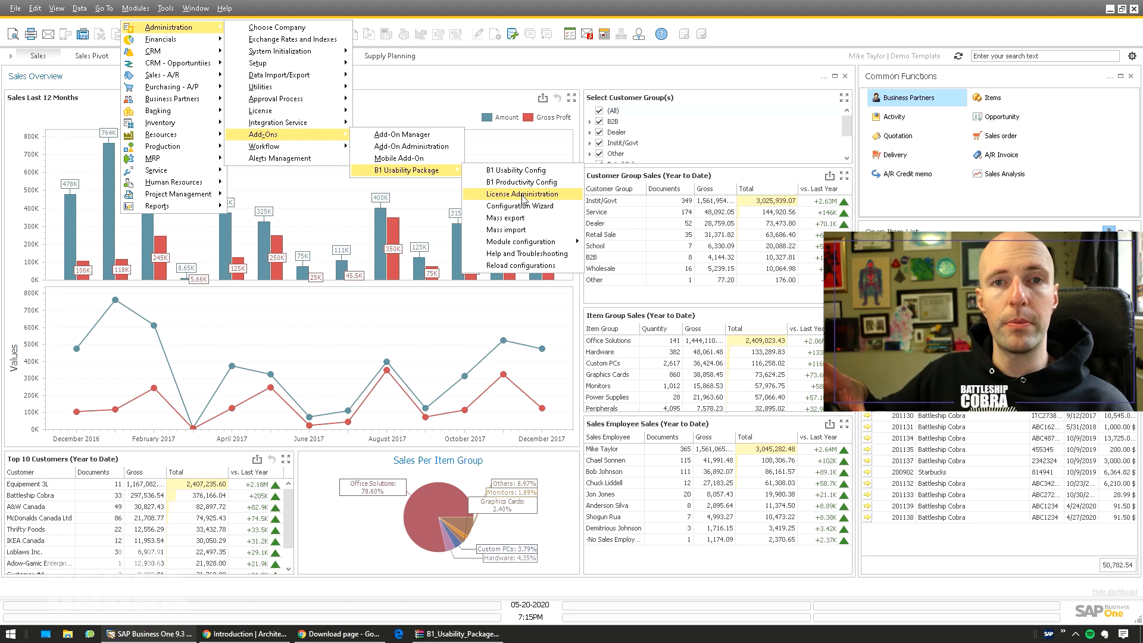
pyautogui.click(132, 9)
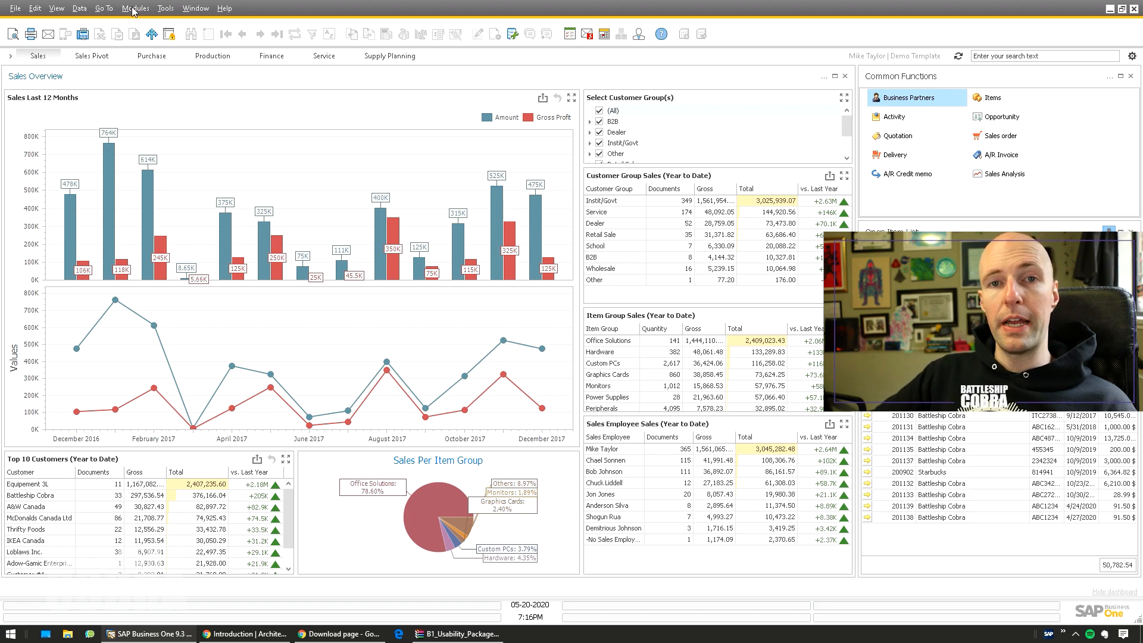
pyautogui.click(132, 9)
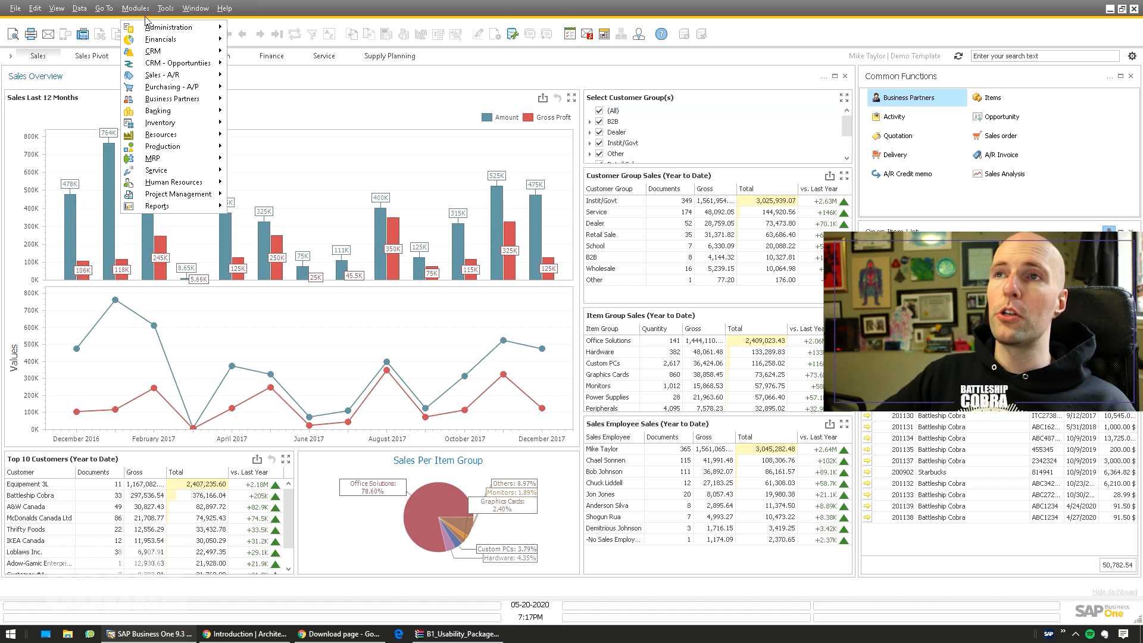
pyautogui.moveTo(314, 135)
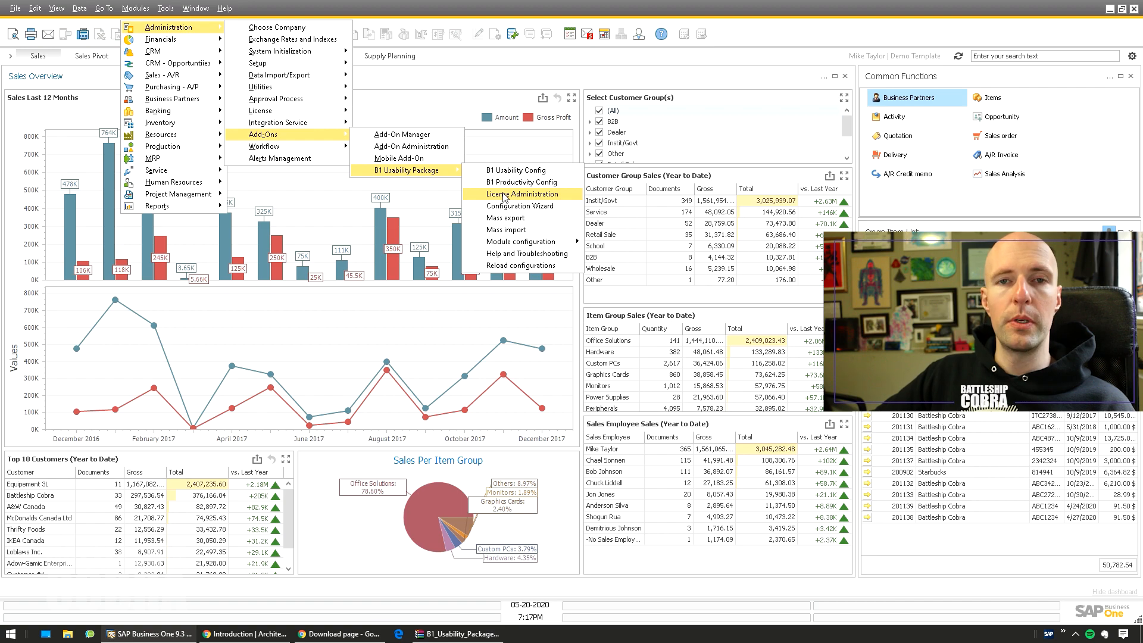
pyautogui.click(503, 195)
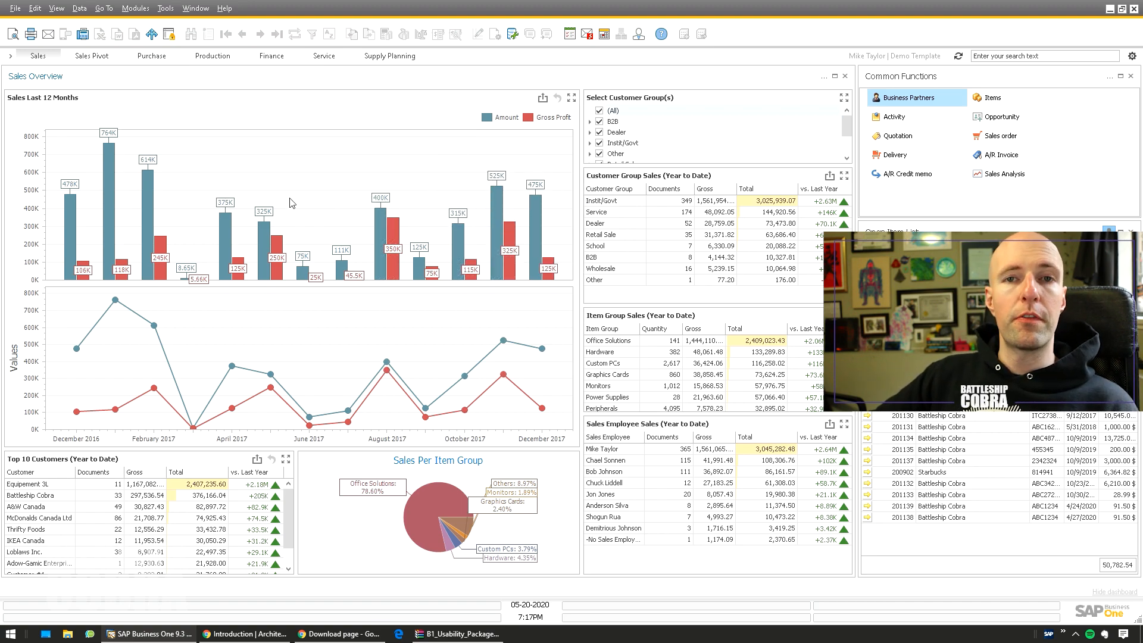
# Start the B1 Usability Package Configuration Wizard, reposition its window and proceed past the welcome page.
pyautogui.click(133, 9)
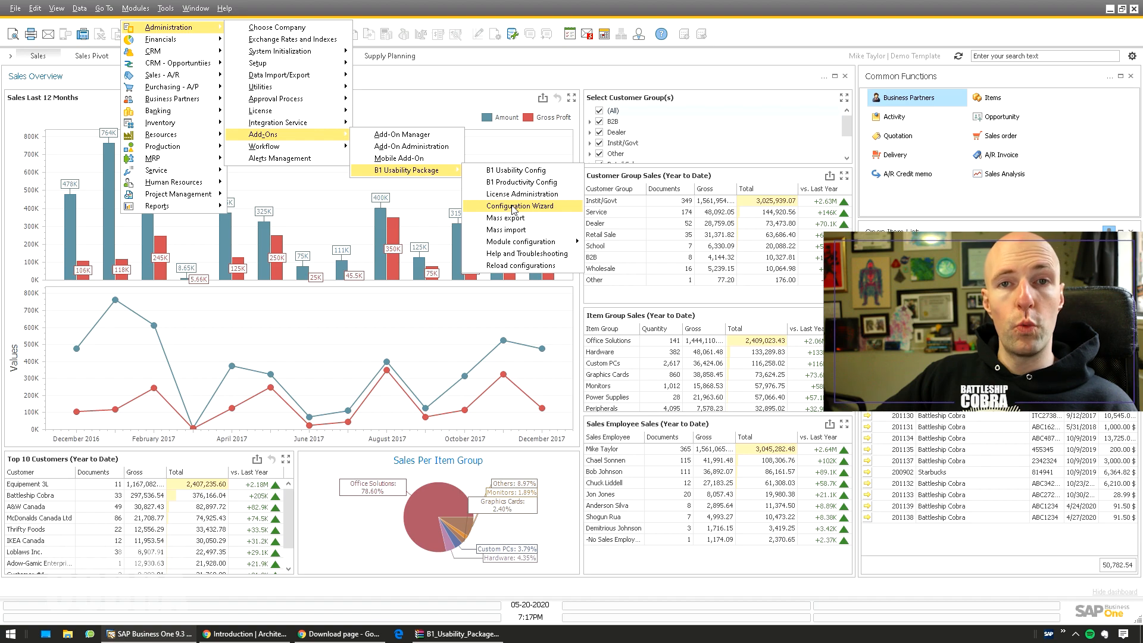
pyautogui.click(513, 205)
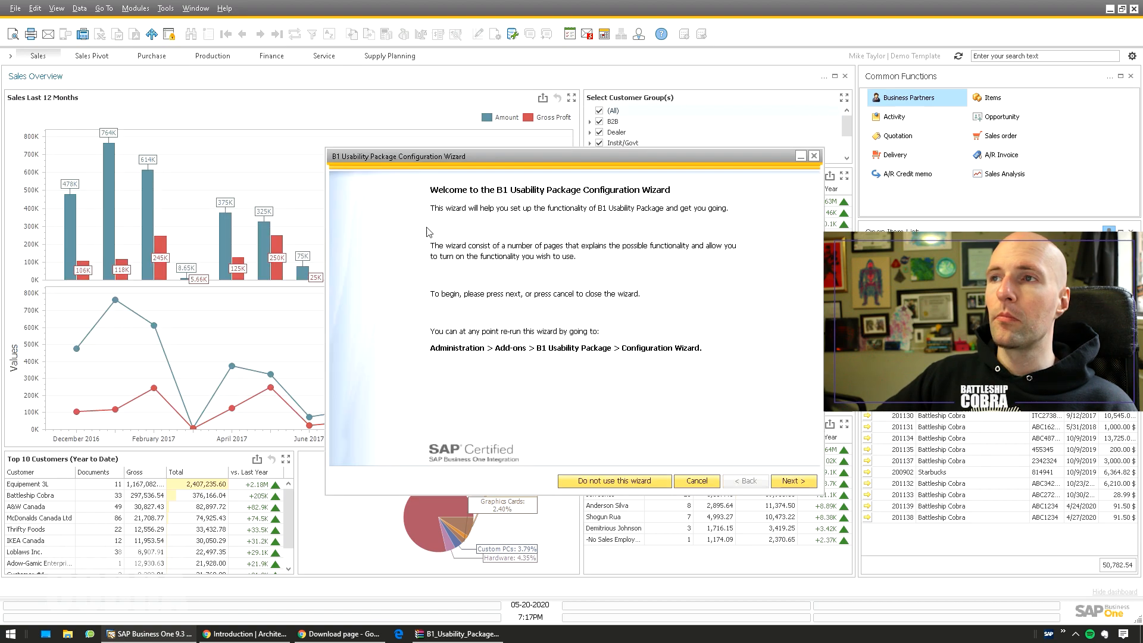
pyautogui.moveTo(414, 159); pyautogui.dragTo(194, 123)
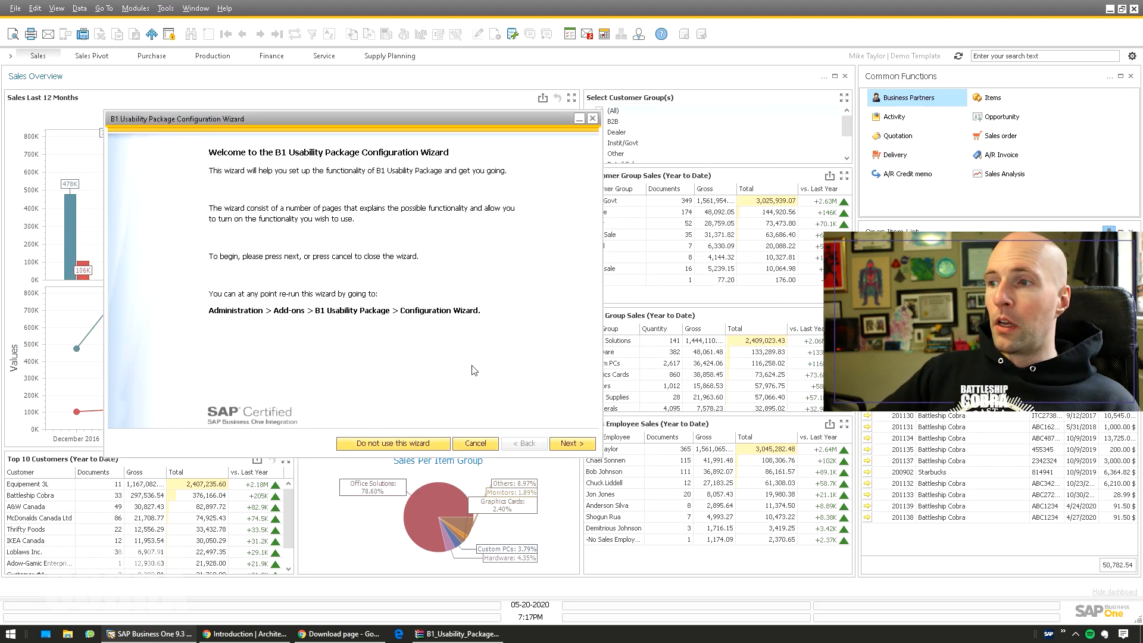
pyautogui.click(570, 443)
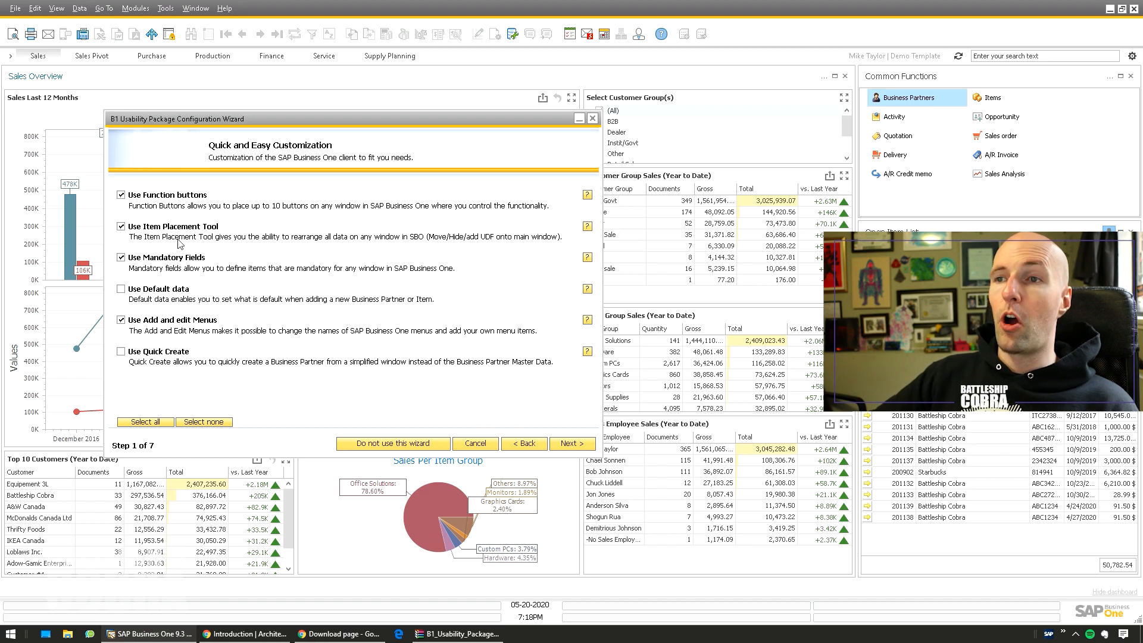
# Accept the current module selections on the wizard's customization, enhancement modules and on-site development pages.
pyautogui.click(570, 444)
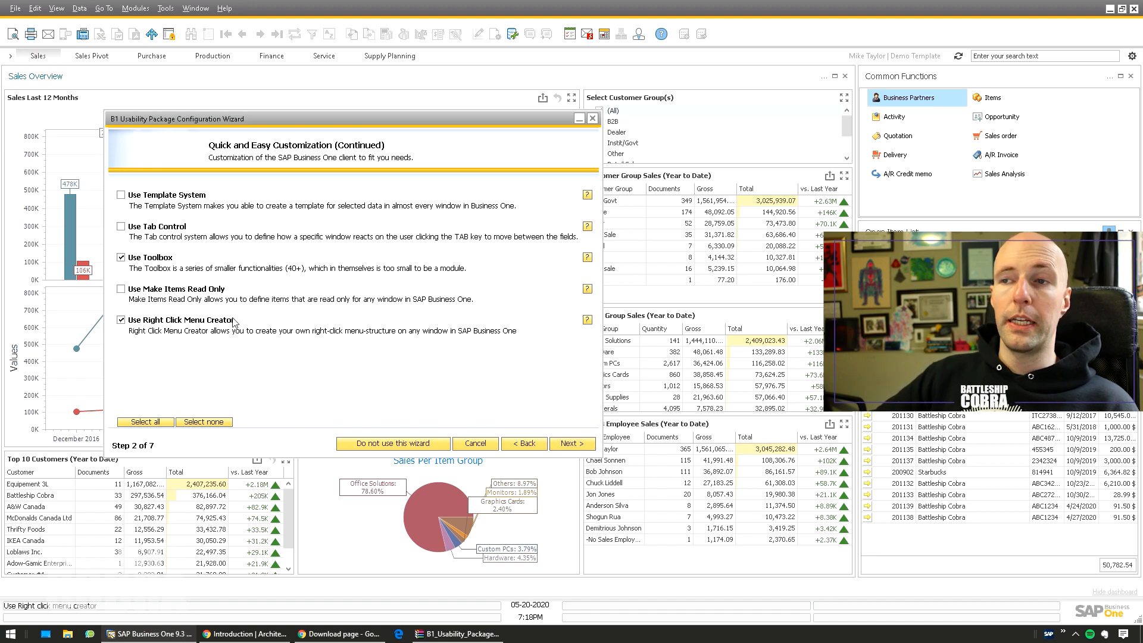
pyautogui.click(583, 445)
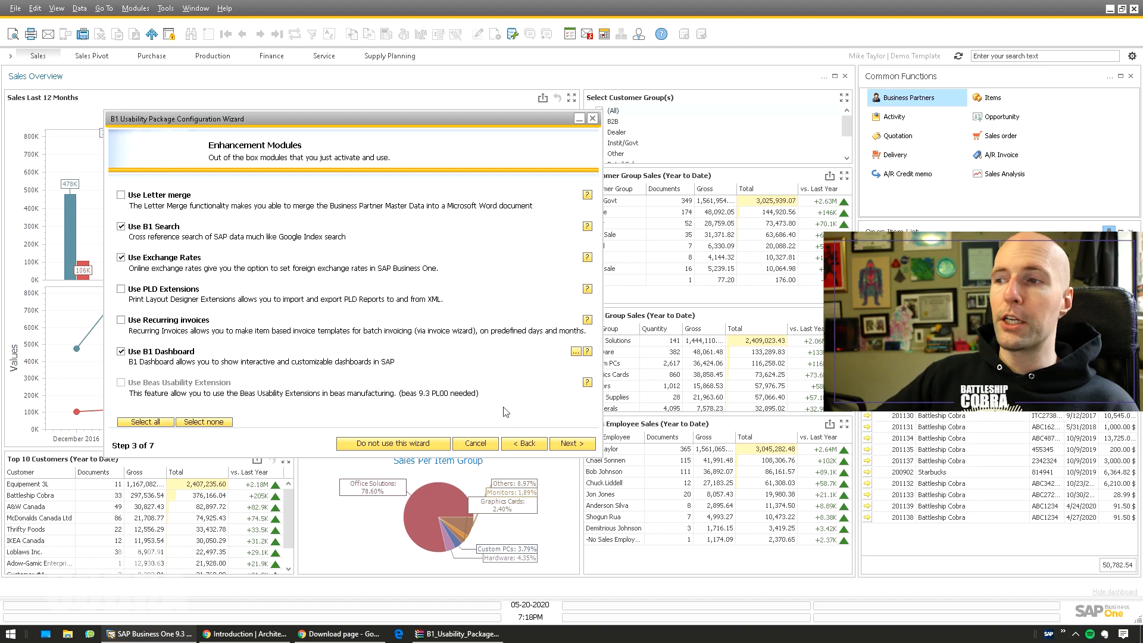
pyautogui.click(571, 443)
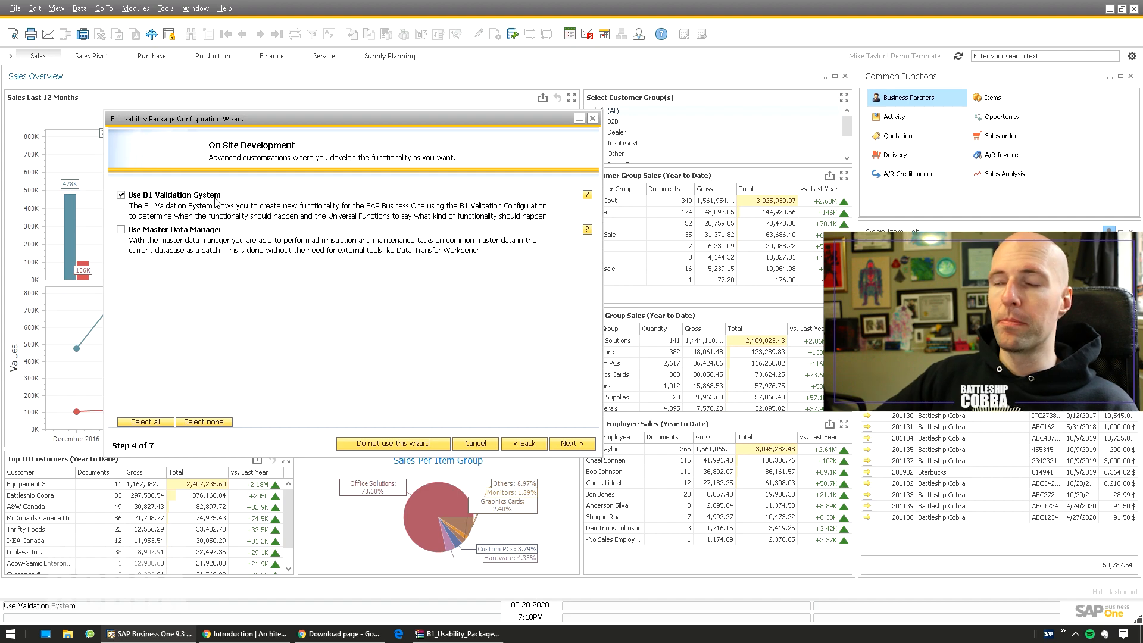
pyautogui.click(572, 443)
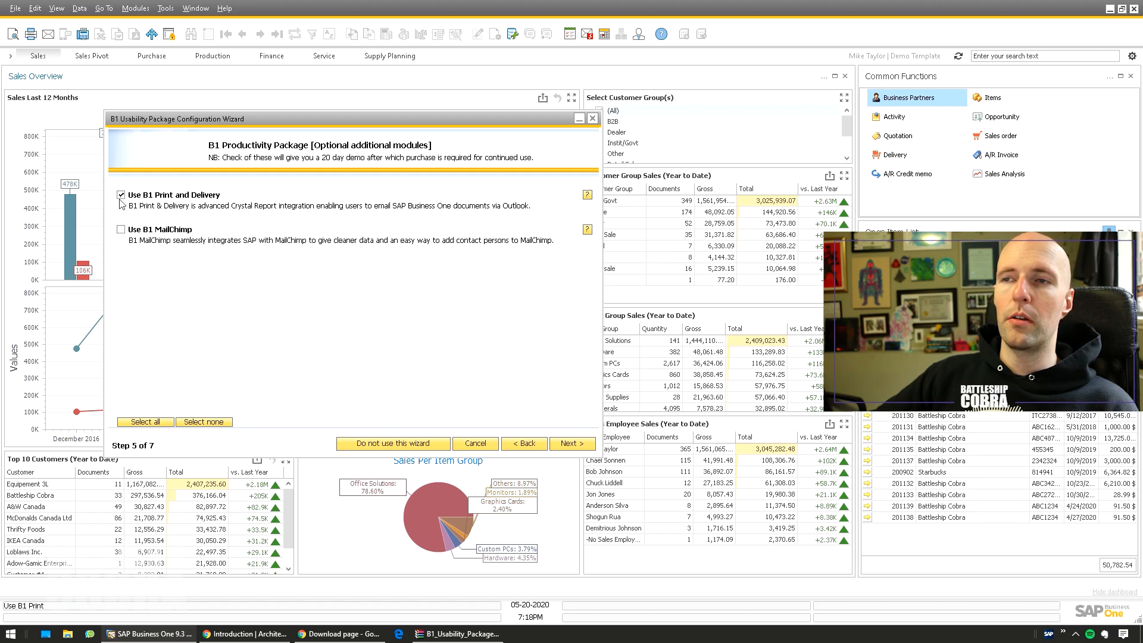
# Accept the productivity package and advanced settings as they are, finish the configuration wizard and answer its system message.
pyautogui.click(572, 442)
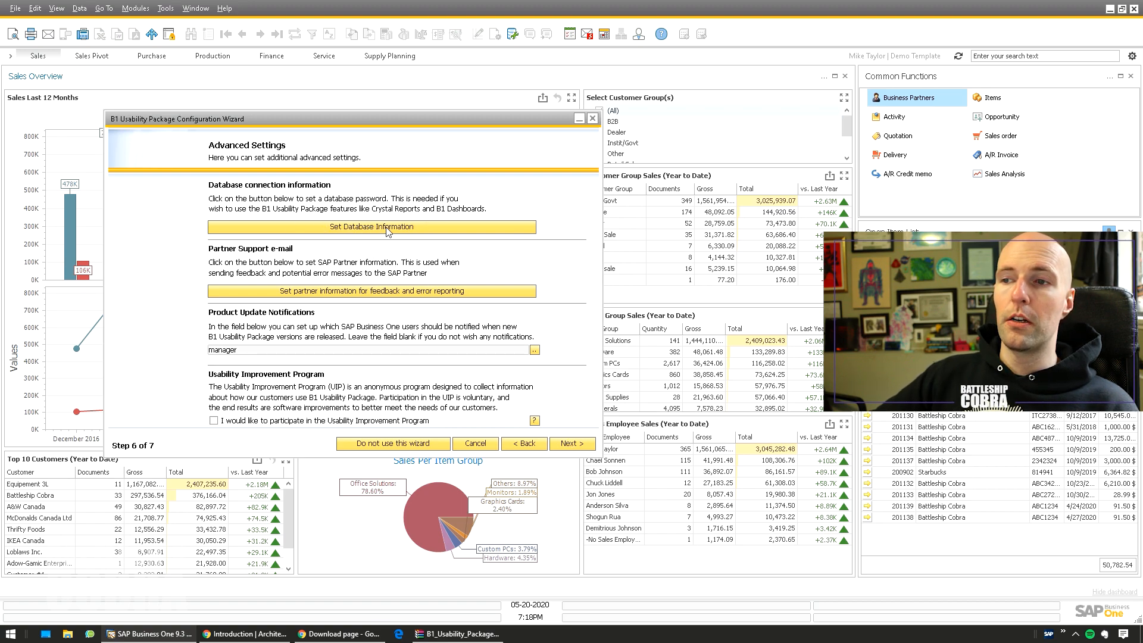
pyautogui.click(573, 445)
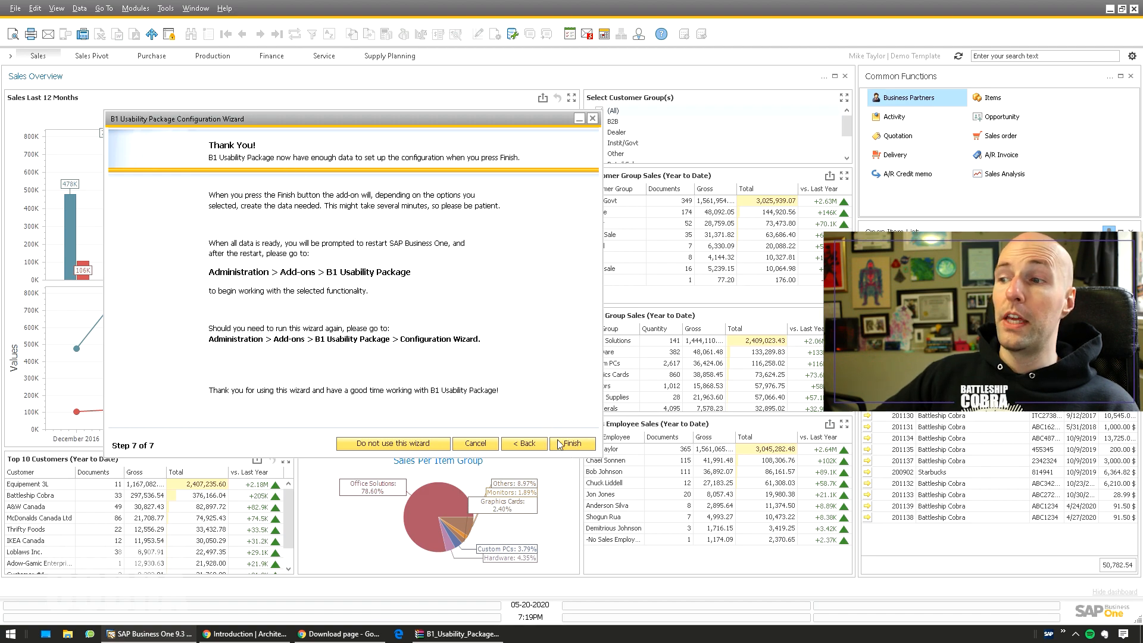
pyautogui.click(572, 445)
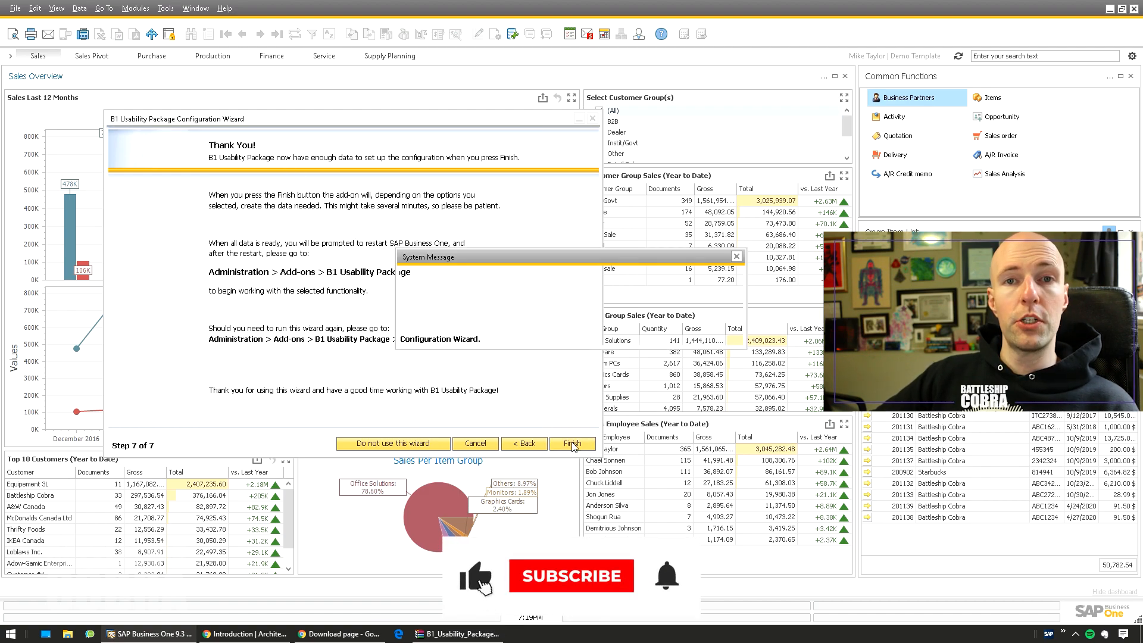
pyautogui.click(424, 332)
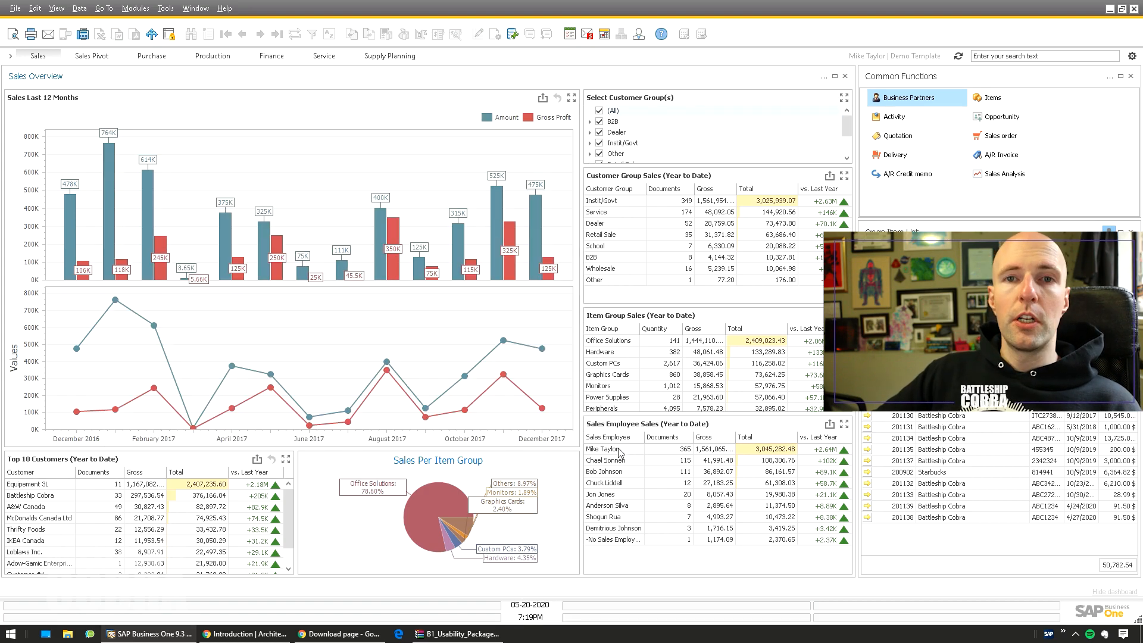
# Open B1 Usability Config and bring up the user selection for the B1 Dashboard module.
pyautogui.click(136, 8)
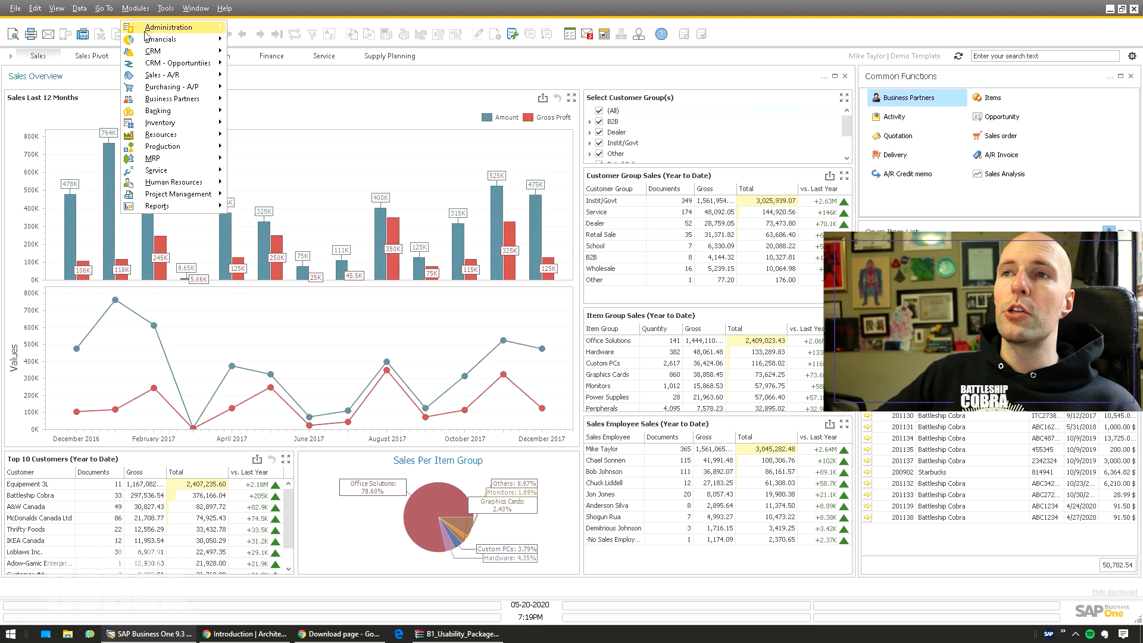
pyautogui.moveTo(178, 27)
pyautogui.moveTo(322, 135)
pyautogui.moveTo(392, 170)
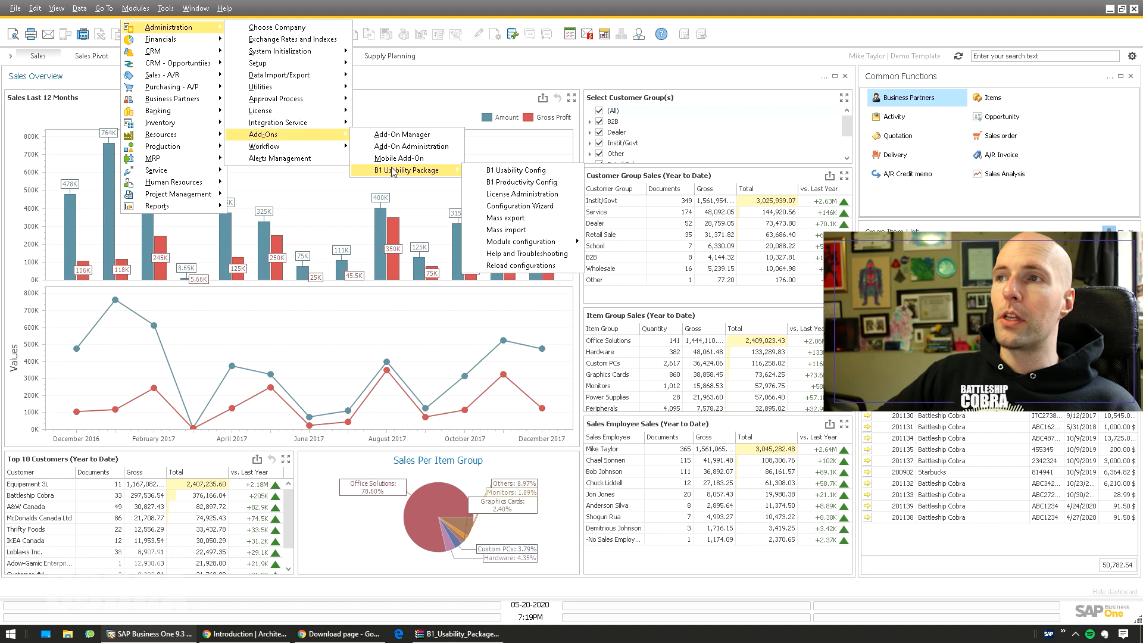
pyautogui.click(504, 172)
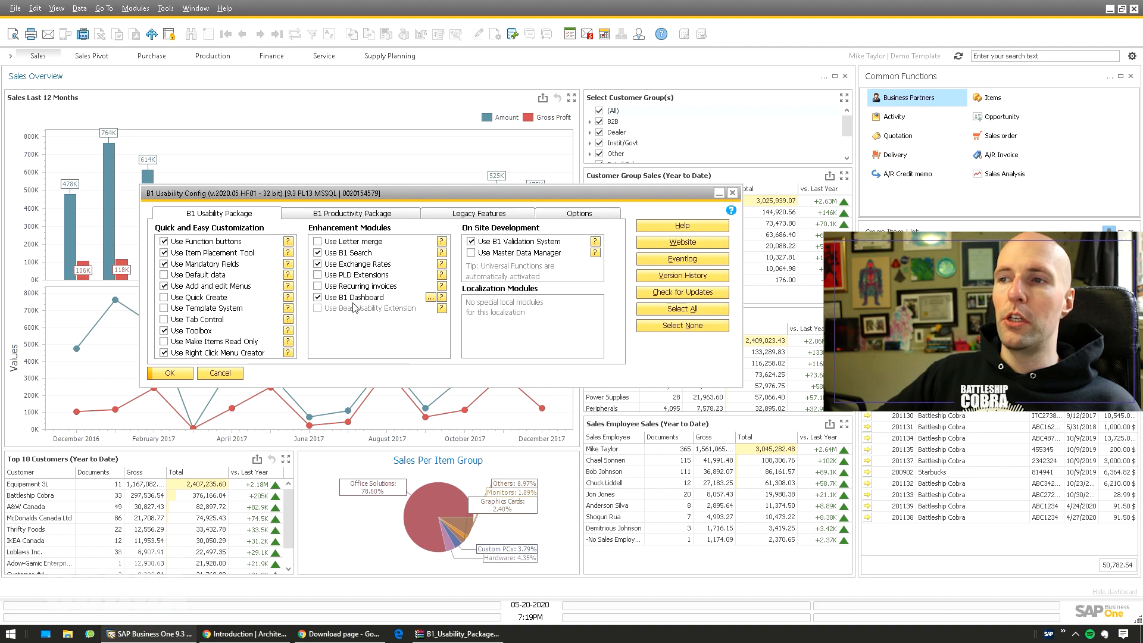
pyautogui.click(430, 298)
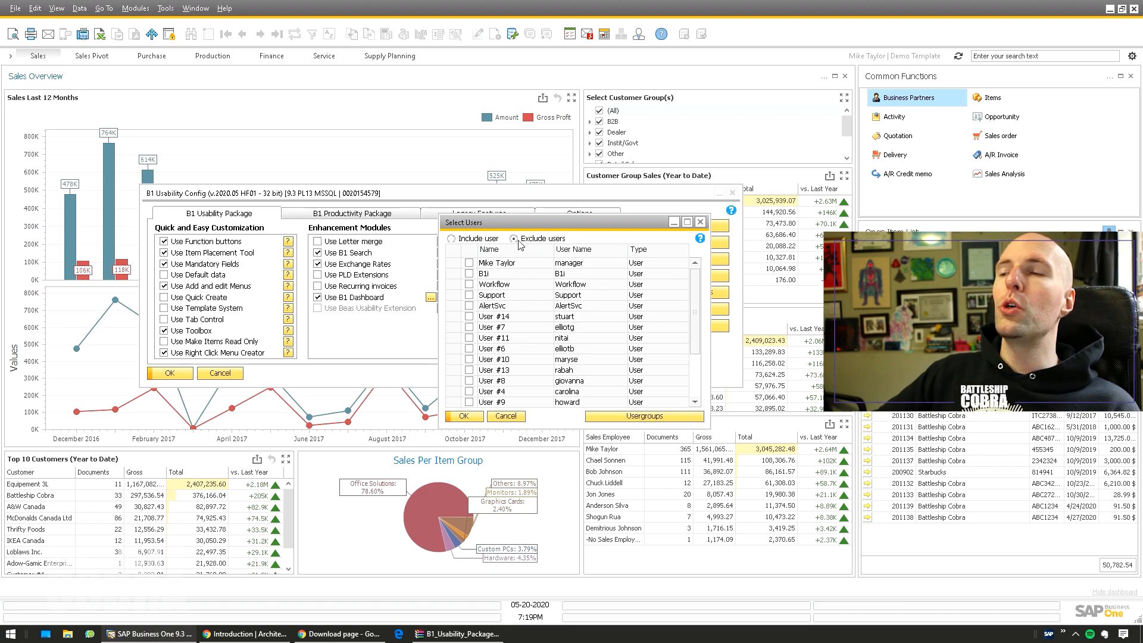
# Limit B1 Dashboard to included users, include only the manager account and confirm the user selection.
pyautogui.click(451, 239)
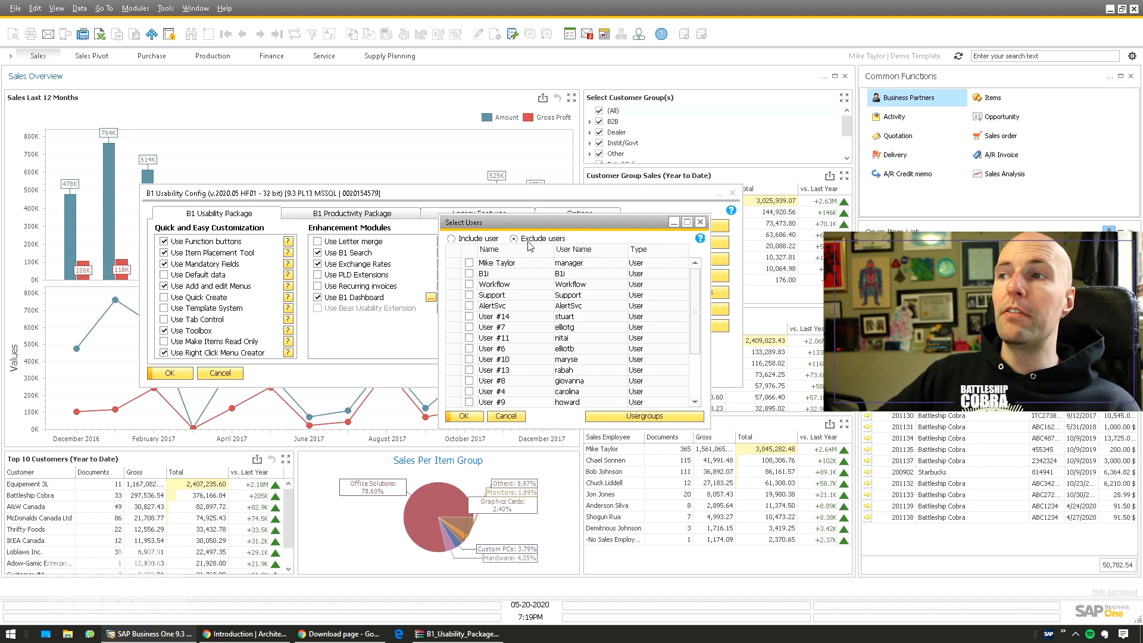
pyautogui.scroll(-5, 471, 257)
pyautogui.scroll(5, 473, 256)
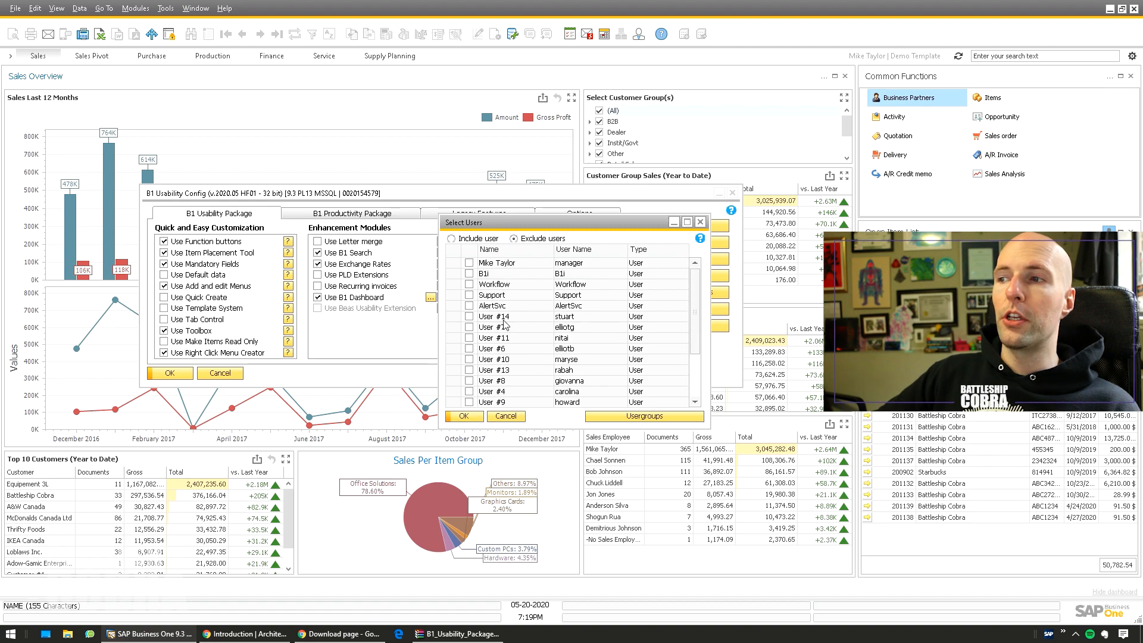
pyautogui.click(459, 239)
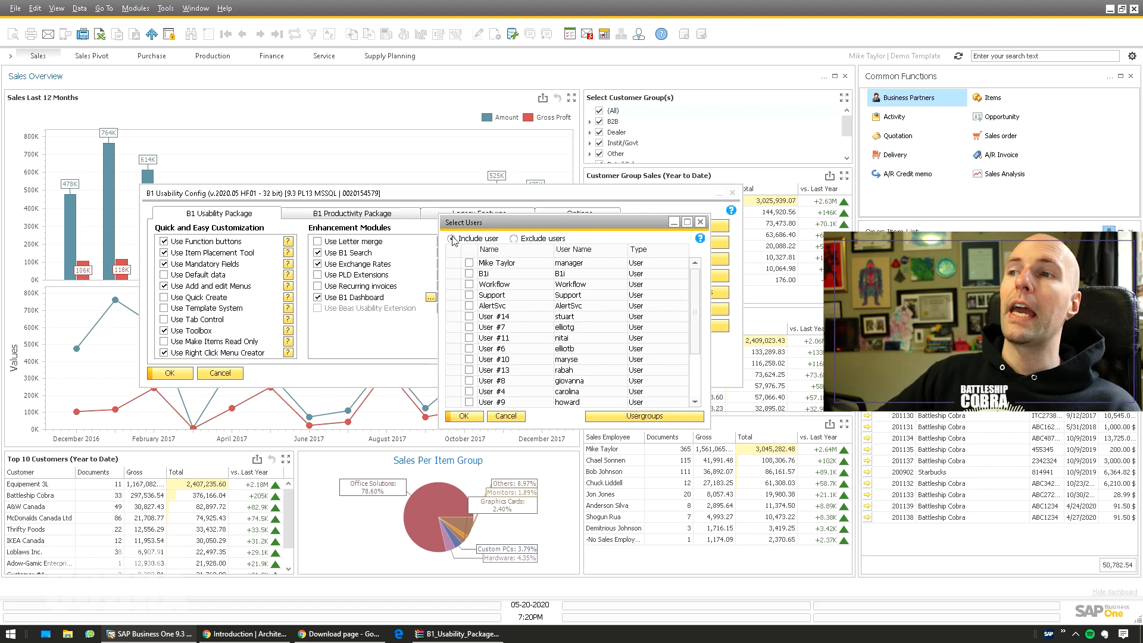
pyautogui.click(469, 263)
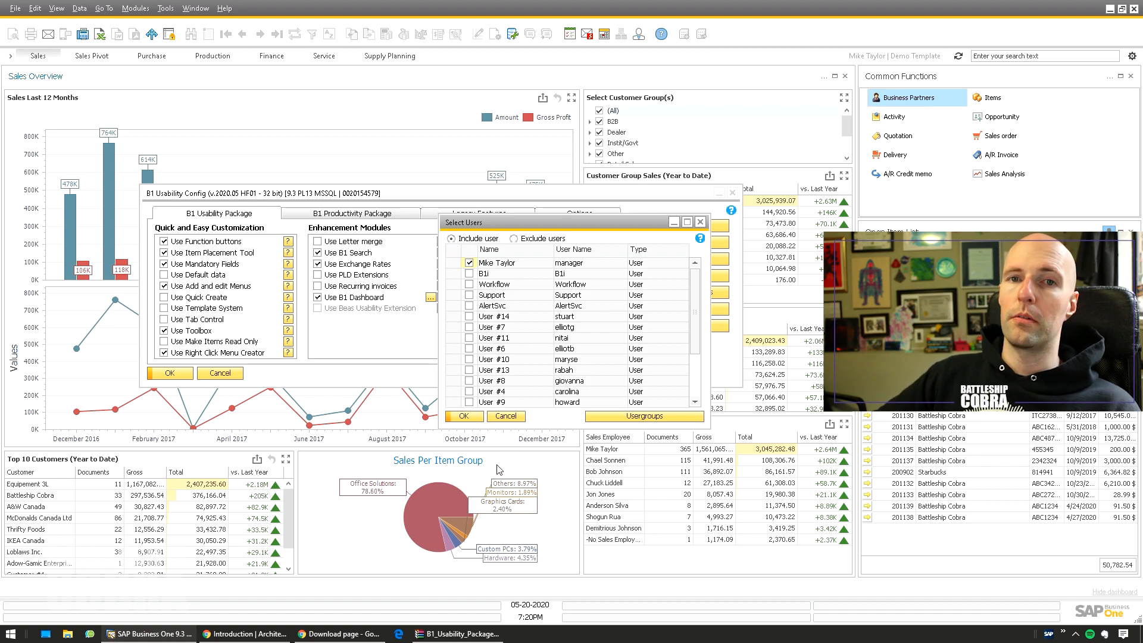
pyautogui.click(464, 415)
# Open the Toolbox configuration of the B1 Usability Package and reposition its window over the dashboard.
pyautogui.click(139, 9)
pyautogui.moveTo(145, 31)
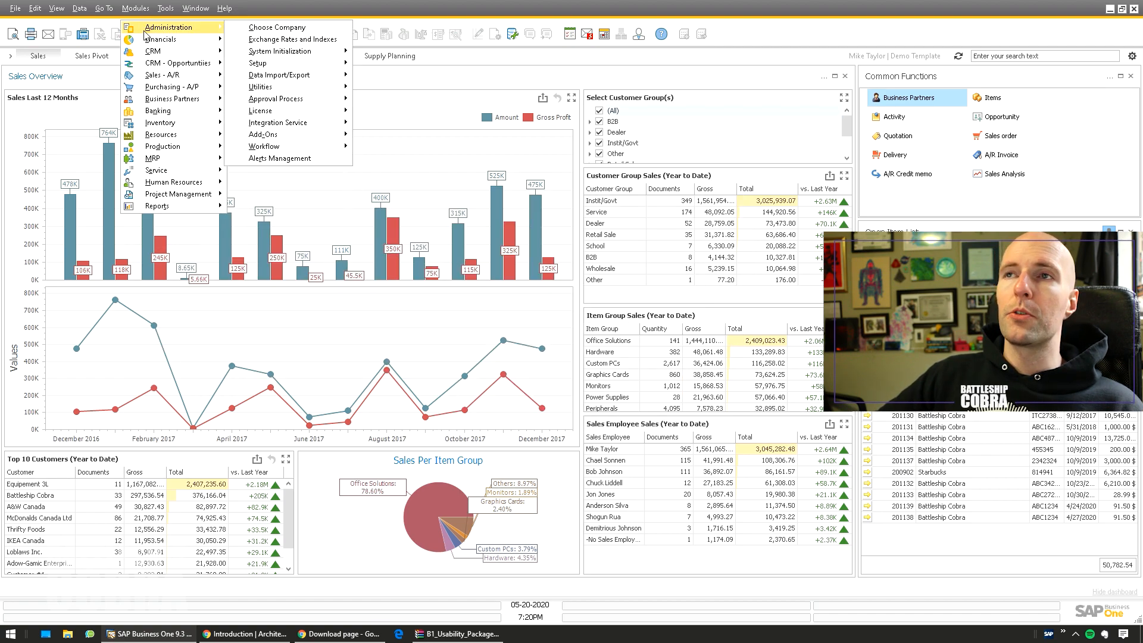
pyautogui.moveTo(300, 136)
pyautogui.moveTo(396, 172)
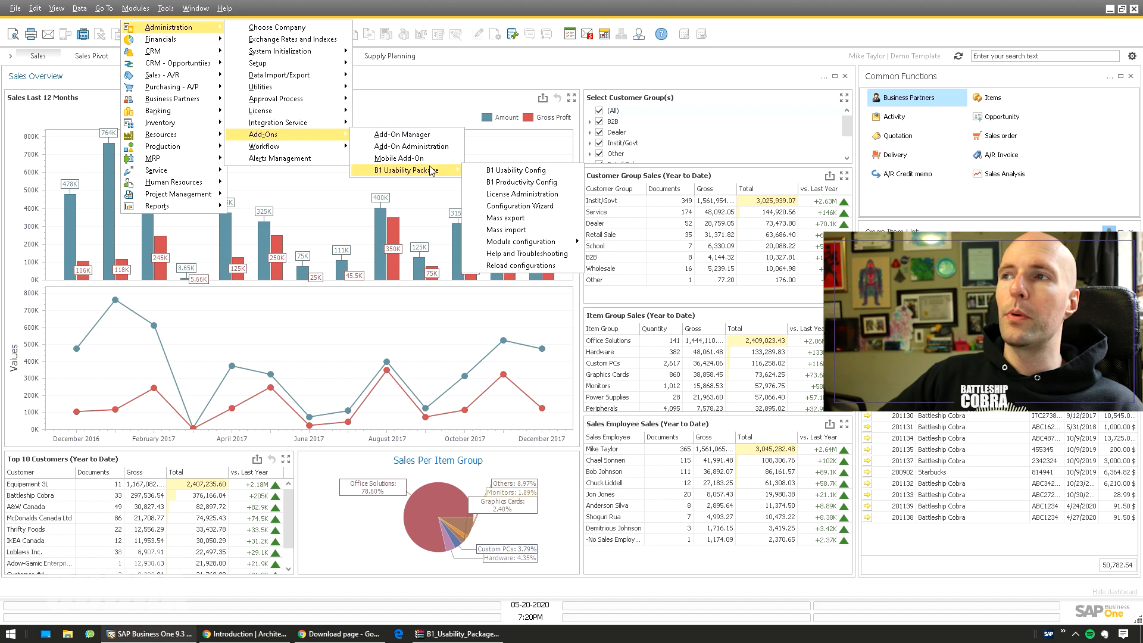
pyautogui.moveTo(519, 243)
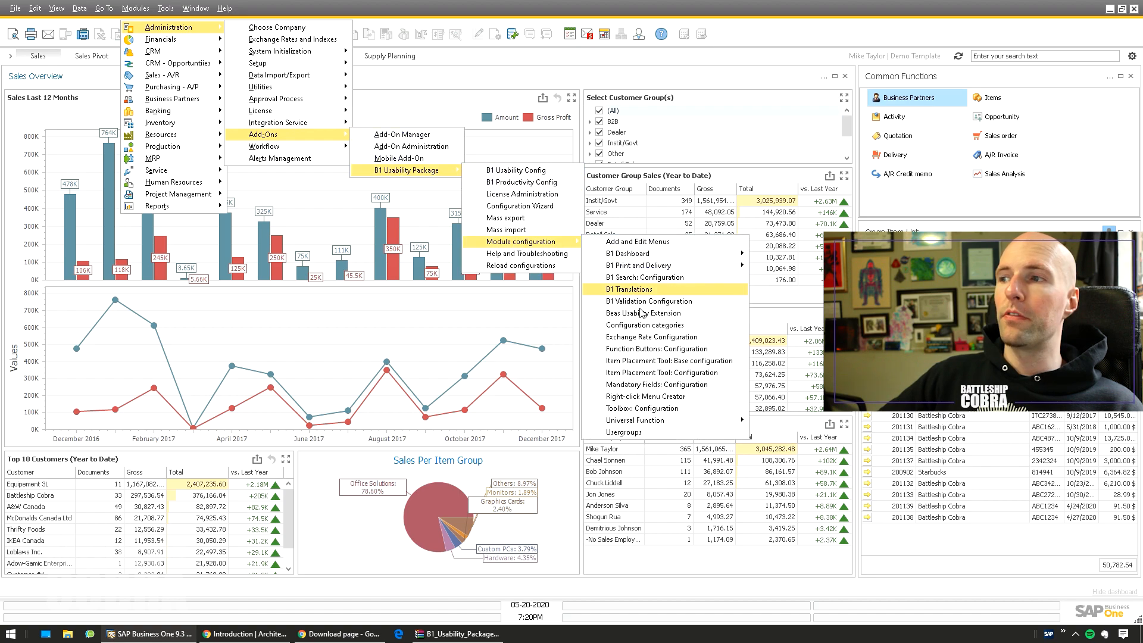
pyautogui.click(645, 409)
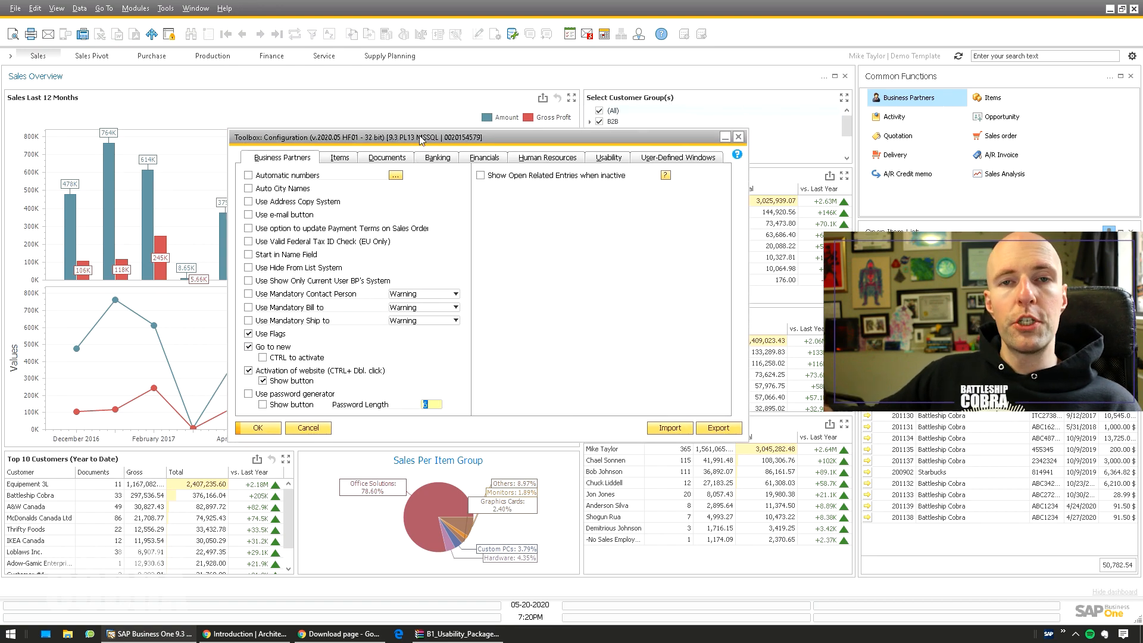
pyautogui.moveTo(420, 139); pyautogui.dragTo(303, 168)
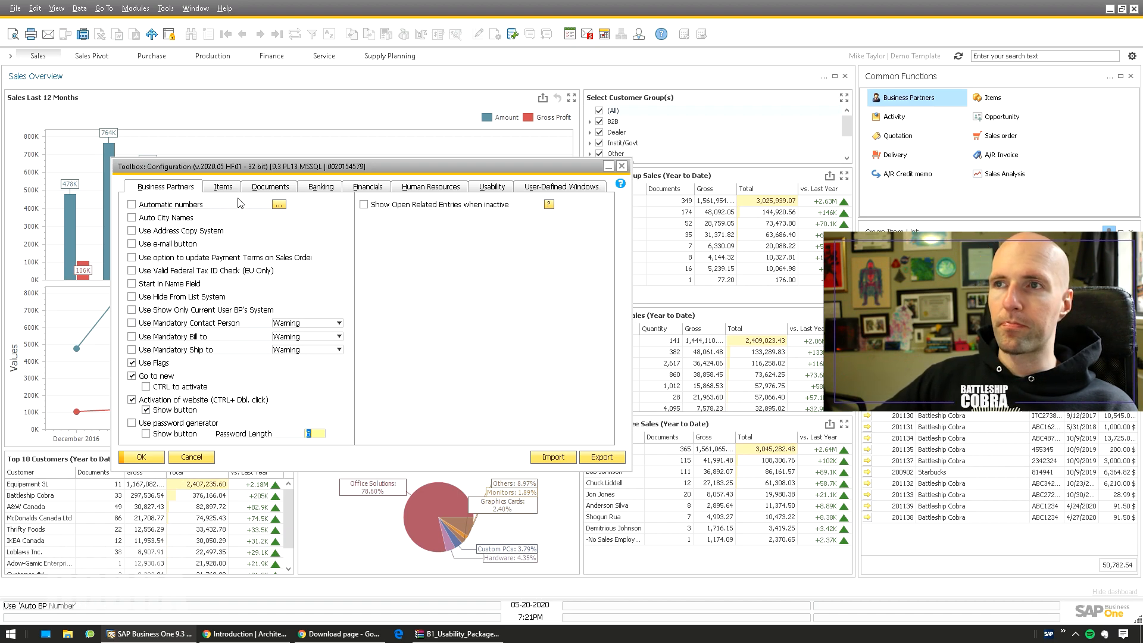
# Review the Toolbox options for items and documents, including the journal remark templates.
pyautogui.click(223, 188)
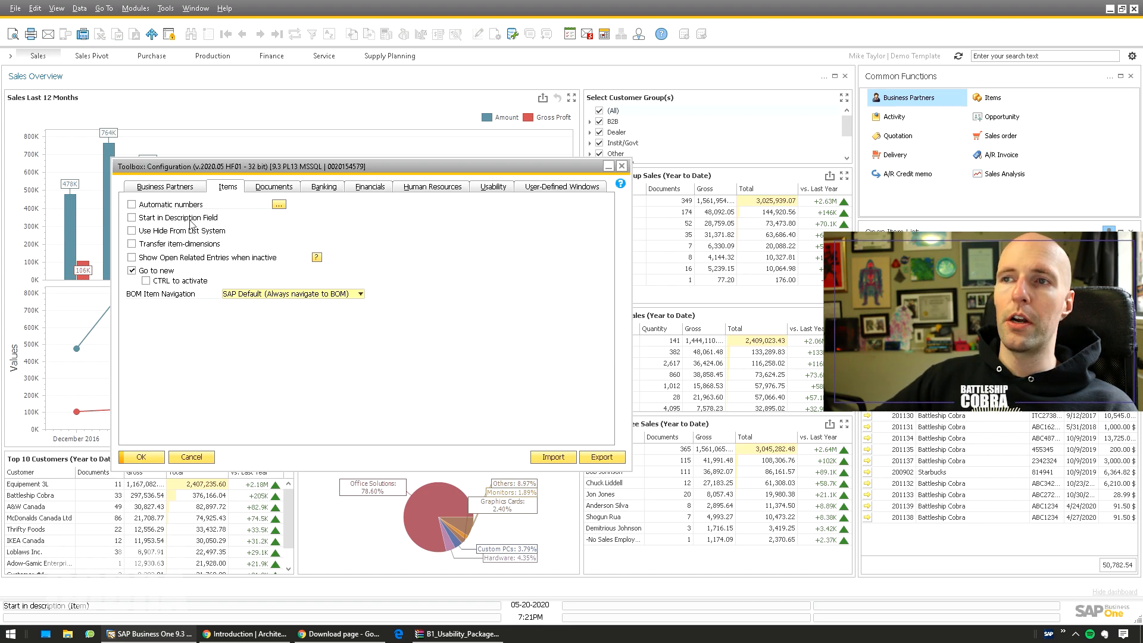
pyautogui.click(265, 188)
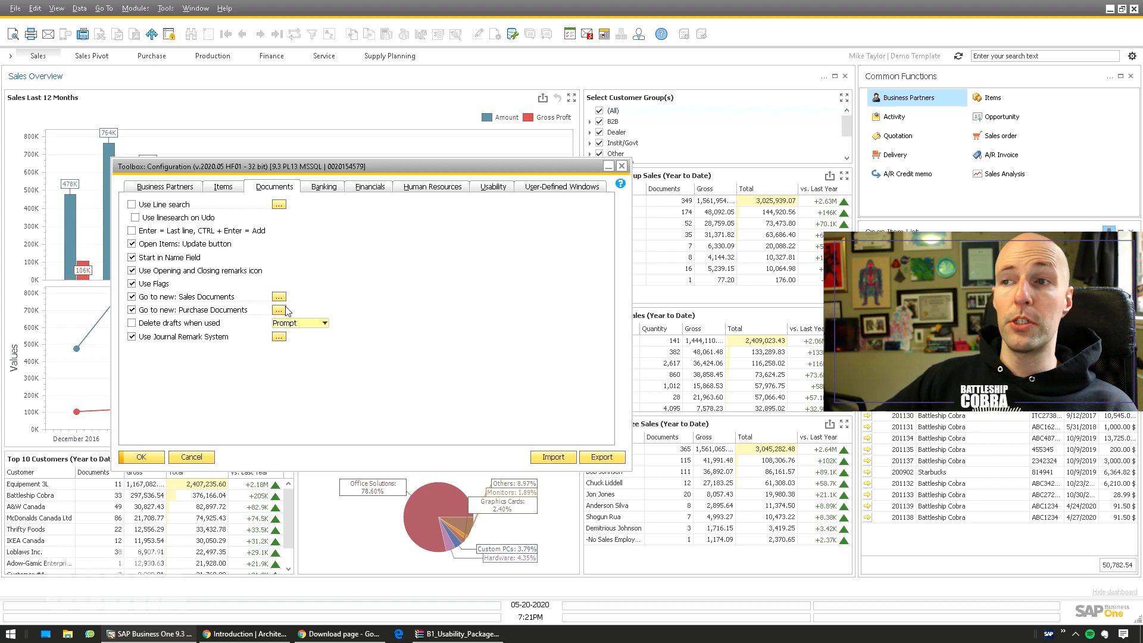
pyautogui.click(278, 338)
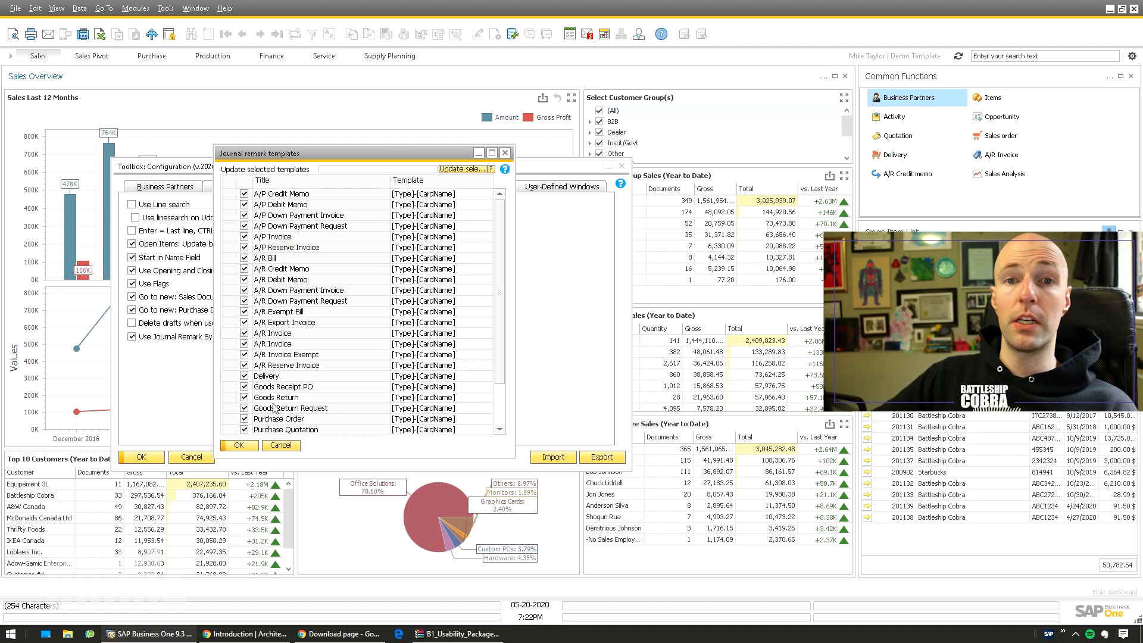
pyautogui.click(505, 153)
# Review the Toolbox banking, financials, human resources, usability and user-defined window options, and leave the configuration without saving.
pyautogui.click(327, 188)
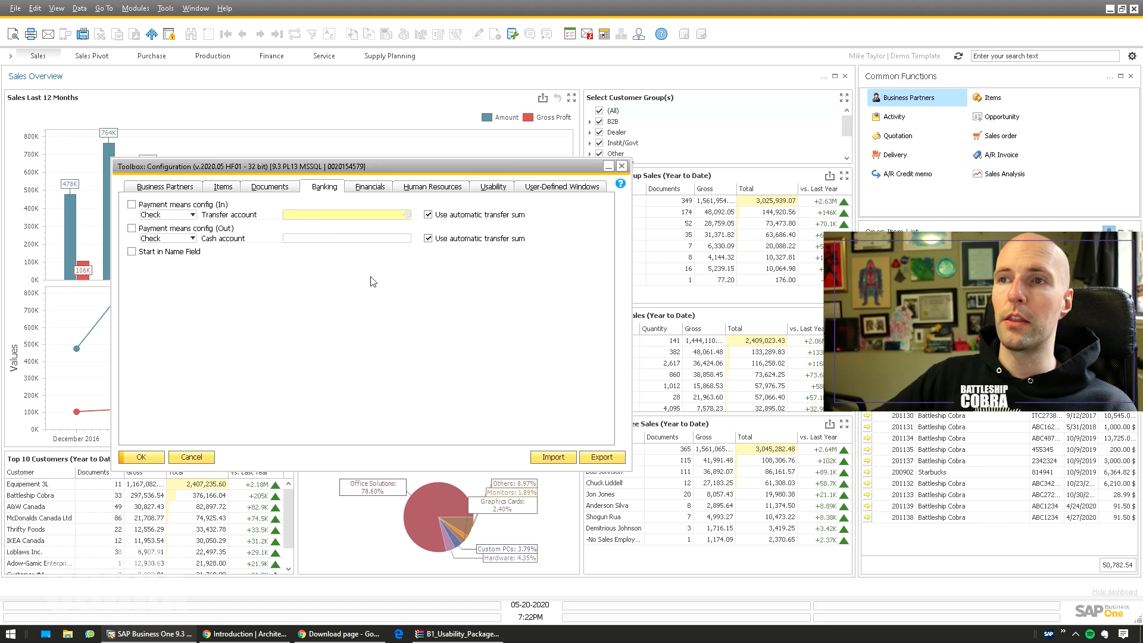
pyautogui.click(363, 188)
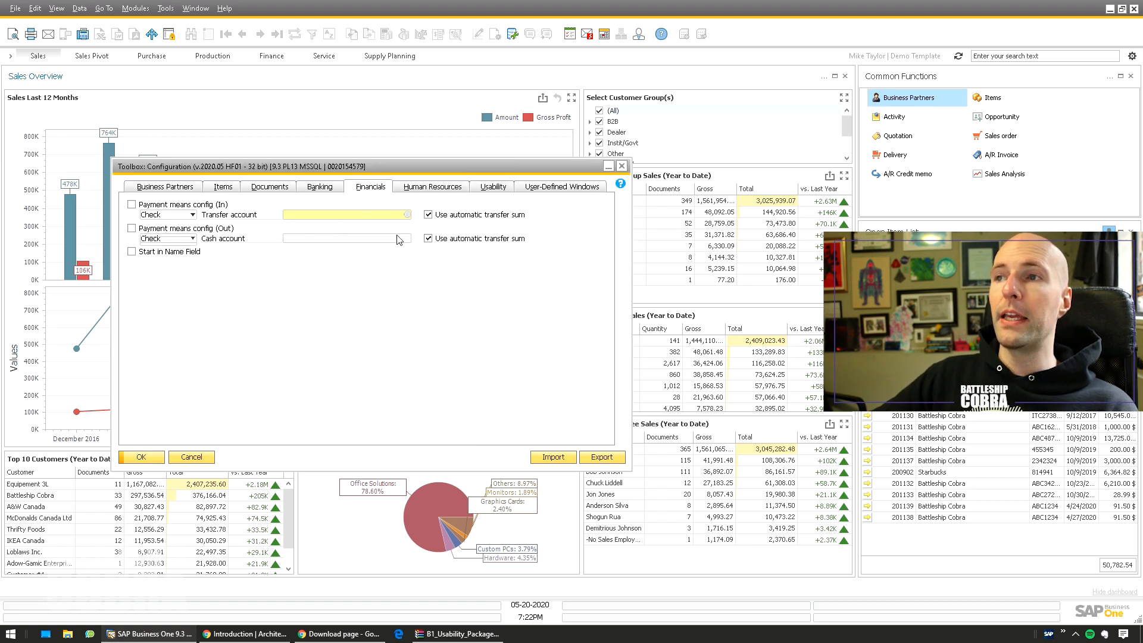
pyautogui.click(419, 190)
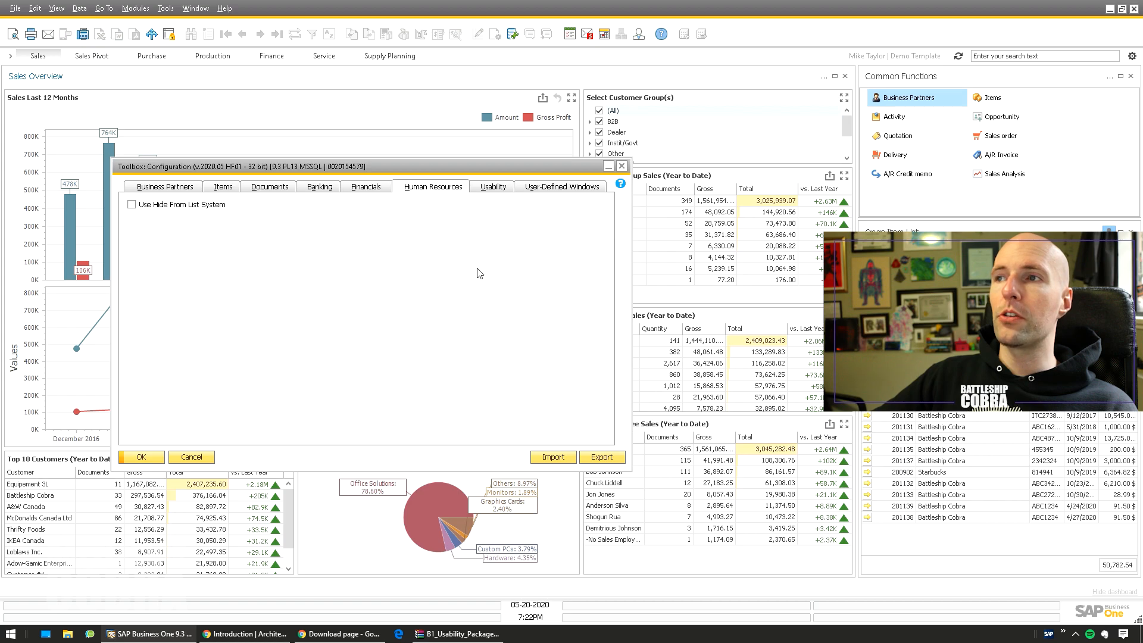
pyautogui.click(493, 188)
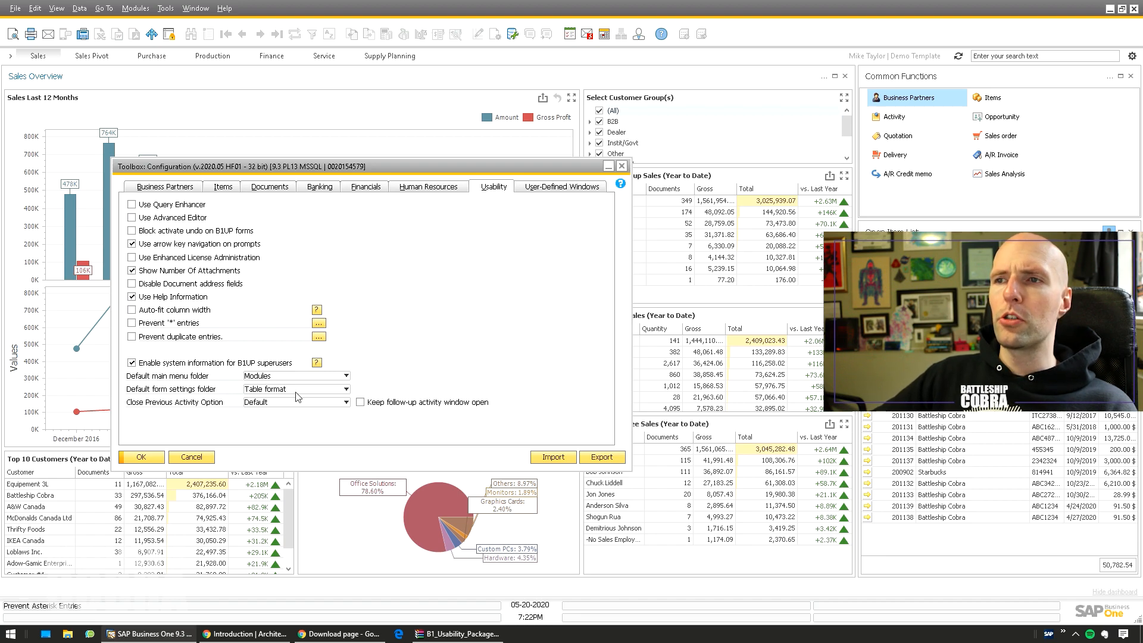
pyautogui.click(538, 189)
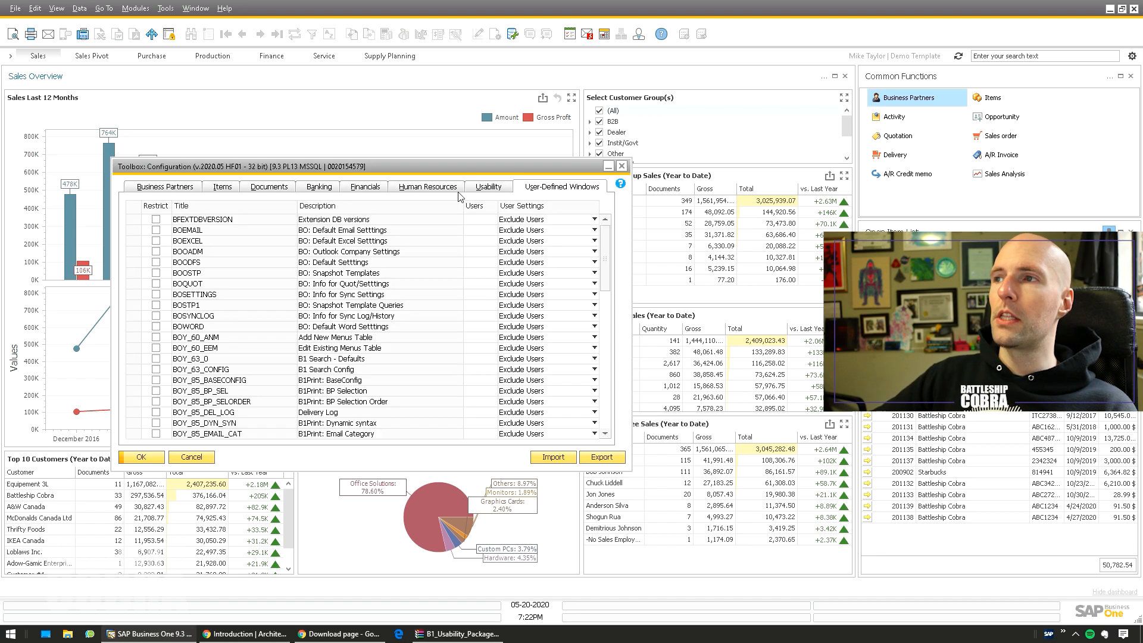
pyautogui.click(180, 186)
pyautogui.click(190, 457)
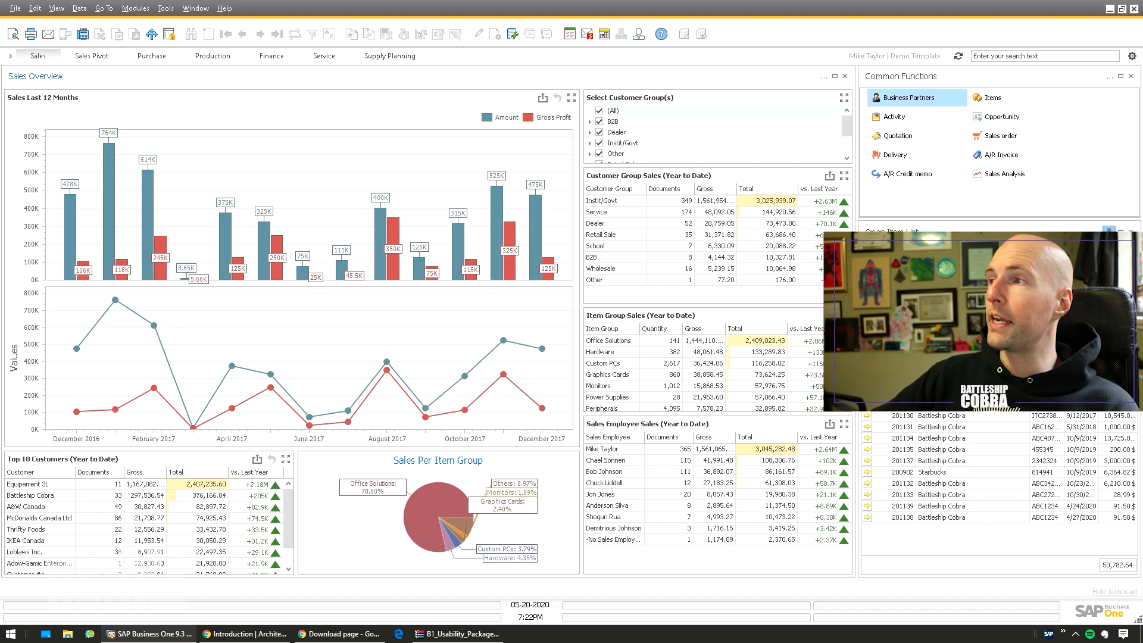
pyautogui.click(1130, 251)
pyautogui.click(936, 230)
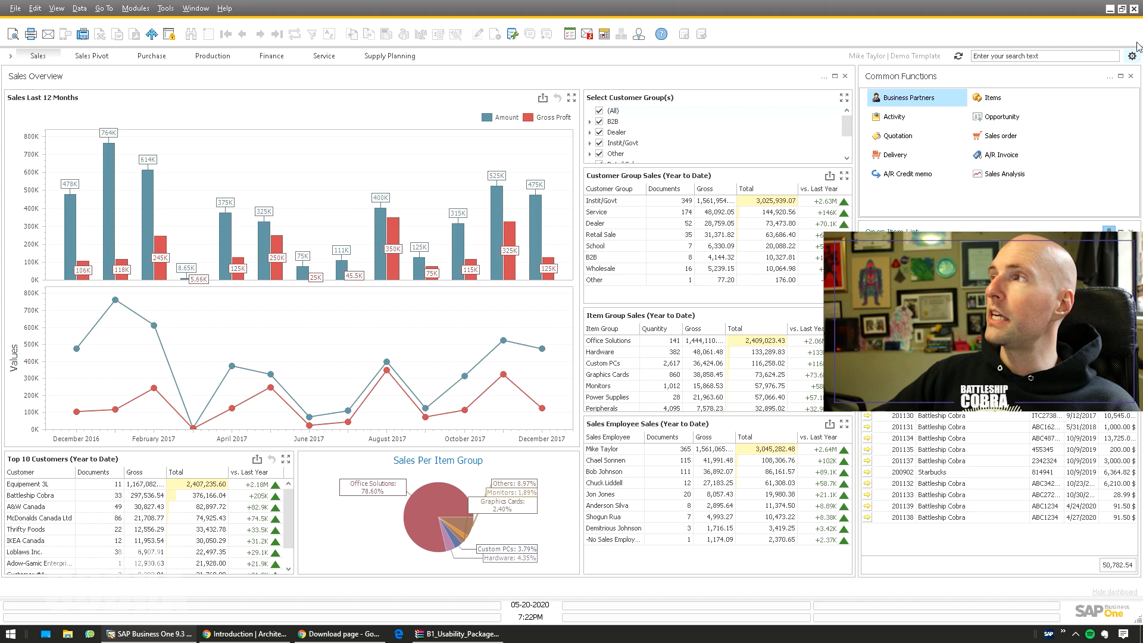
pyautogui.click(1132, 56)
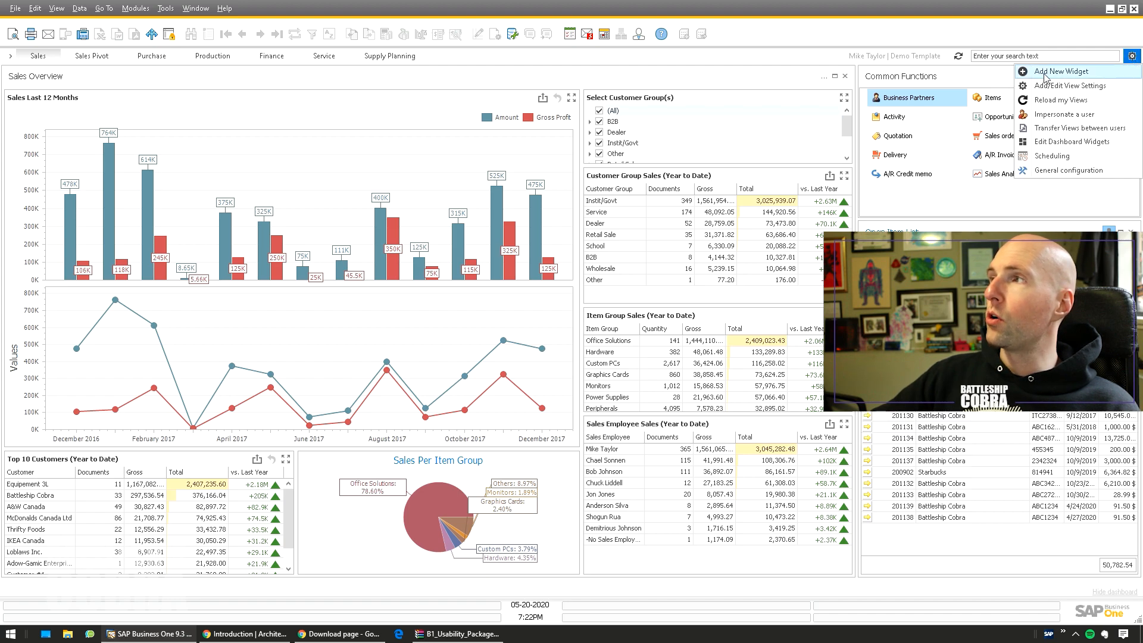
pyautogui.click(529, 82)
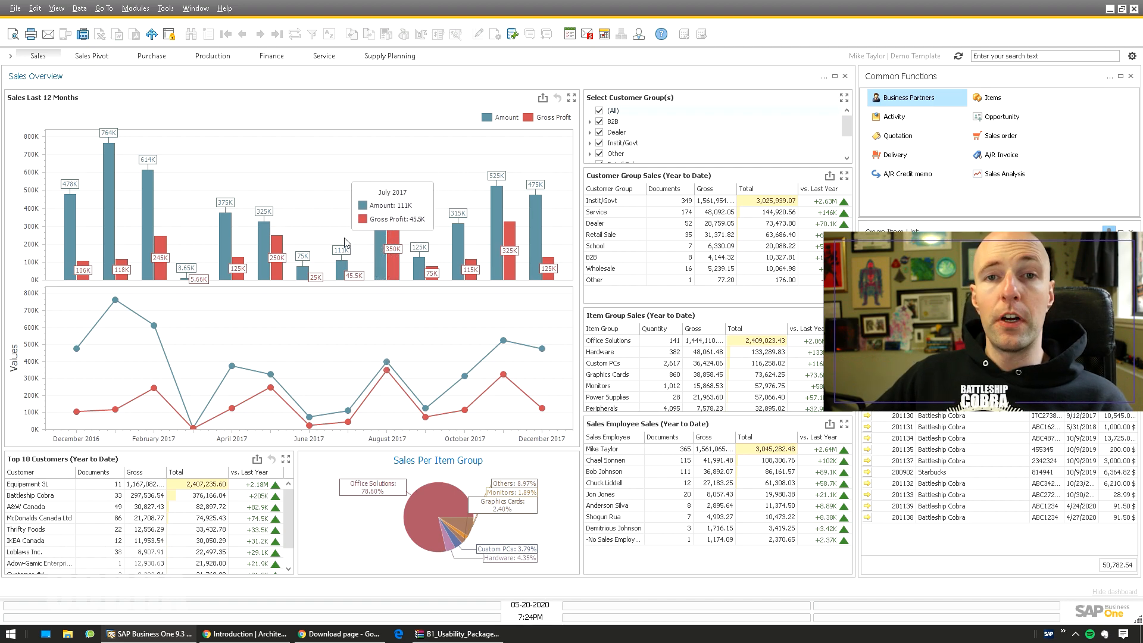
# Open a new A/P Down Payment Invoice from the purchasing module and reposition its window.
pyautogui.click(136, 8)
pyautogui.moveTo(176, 90)
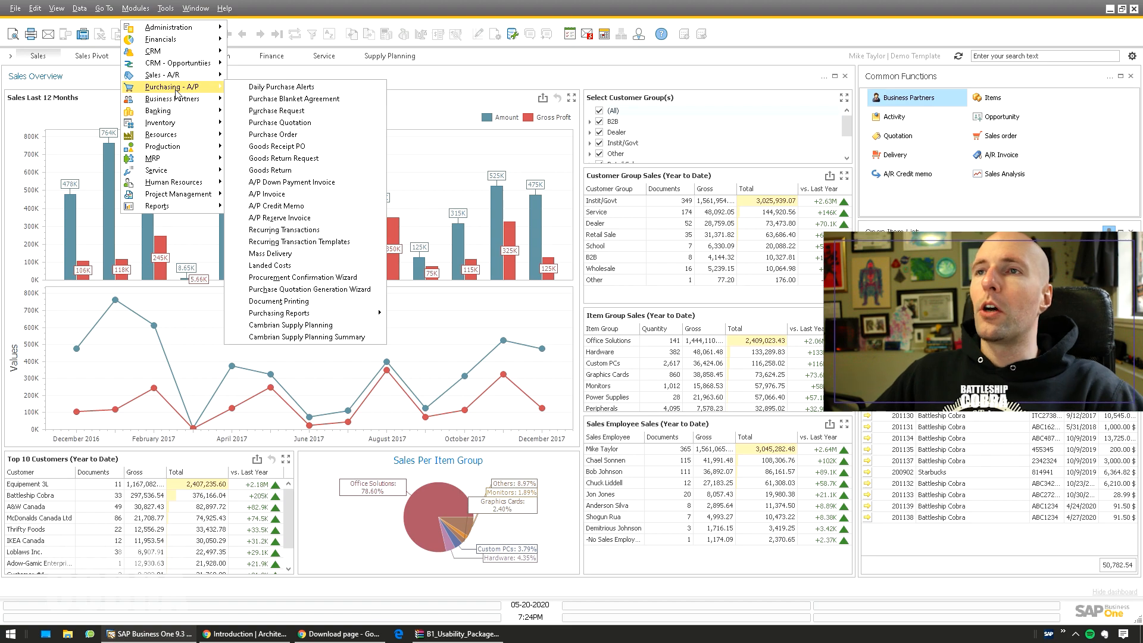
pyautogui.click(292, 186)
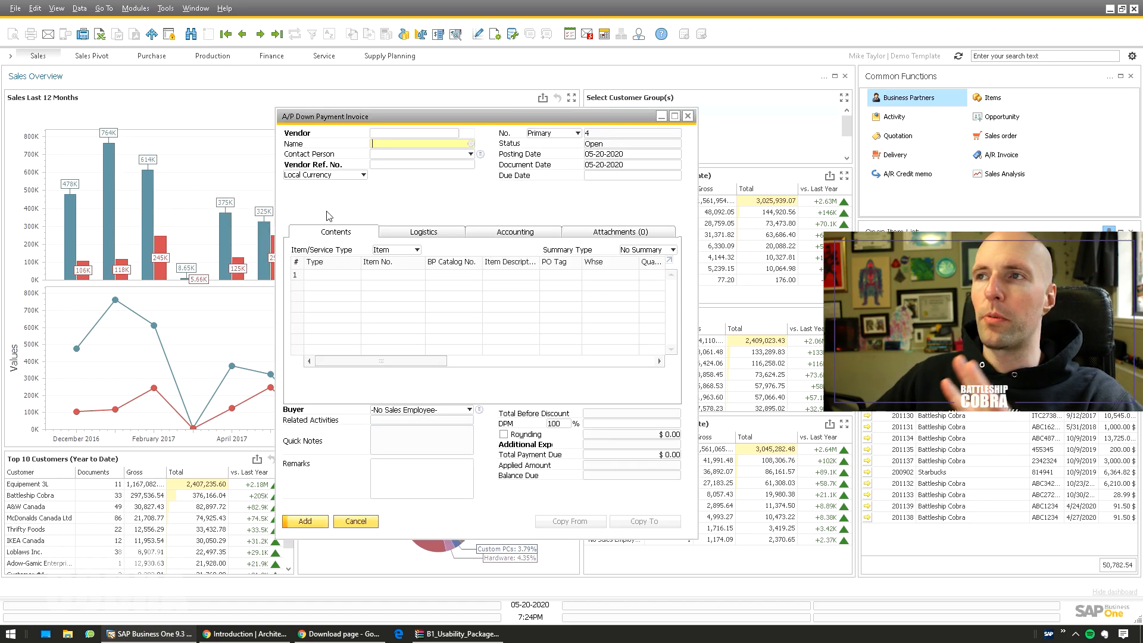
pyautogui.moveTo(355, 119); pyautogui.dragTo(367, 123)
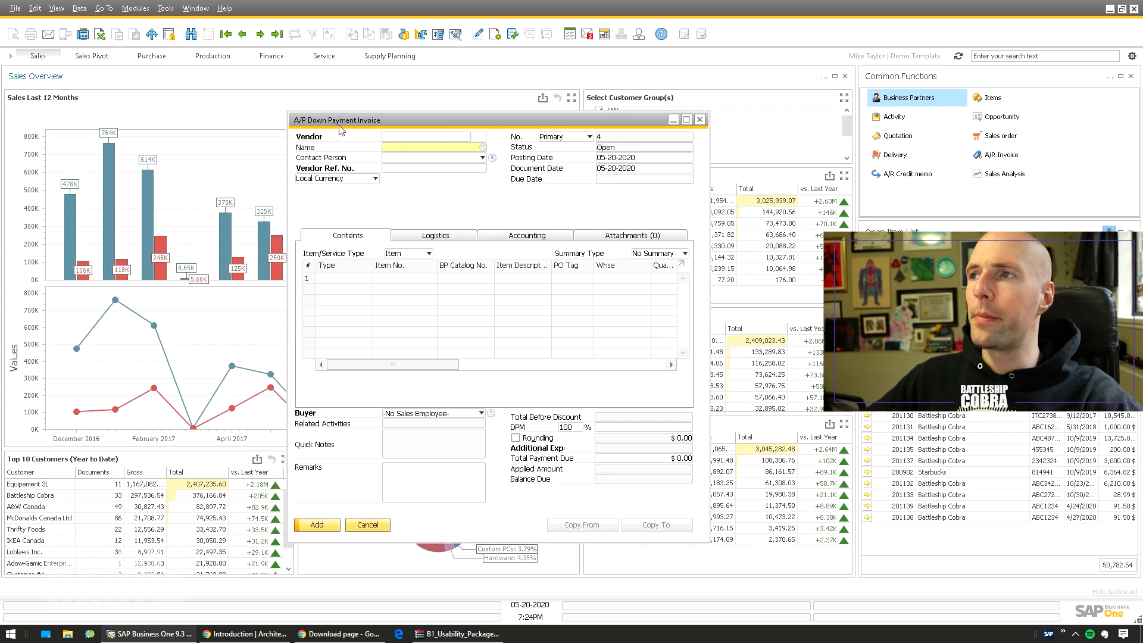
# Move the B1 Usability Package configuration entries out of their sub-menu on the A/P Down Payment Invoice.
pyautogui.rightClick(420, 195)
pyautogui.moveTo(449, 203)
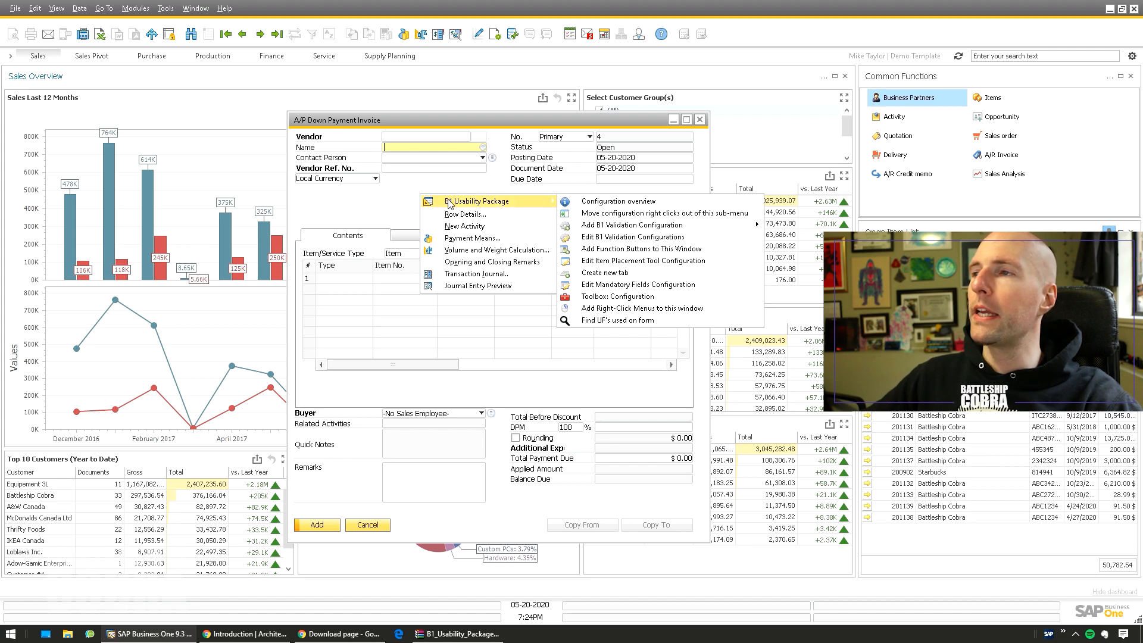
pyautogui.click(467, 199)
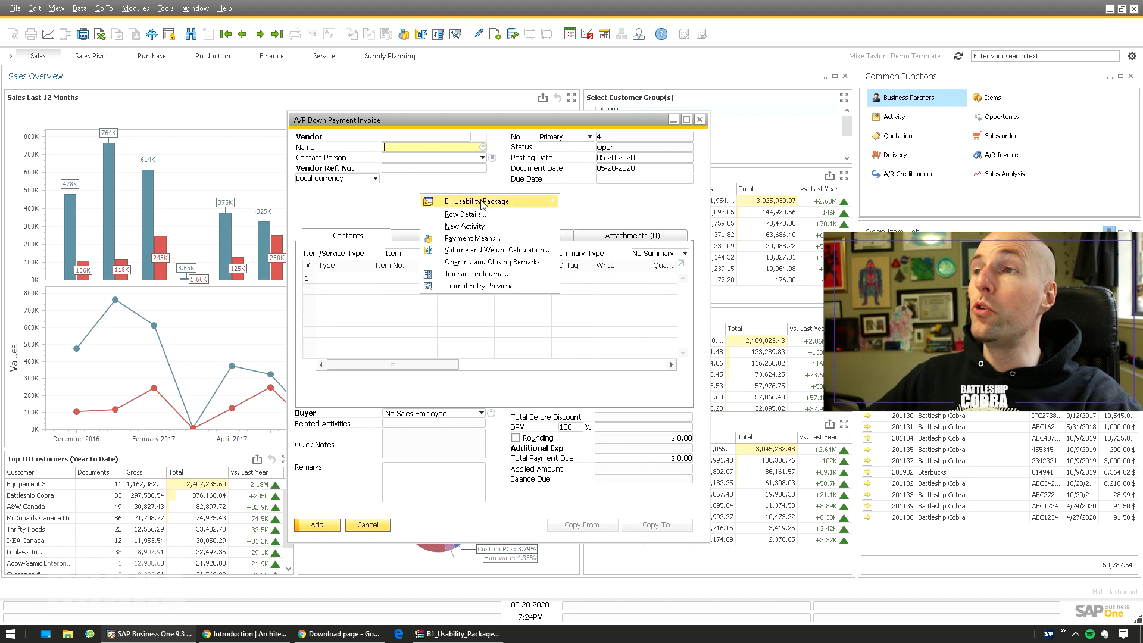
pyautogui.moveTo(488, 202)
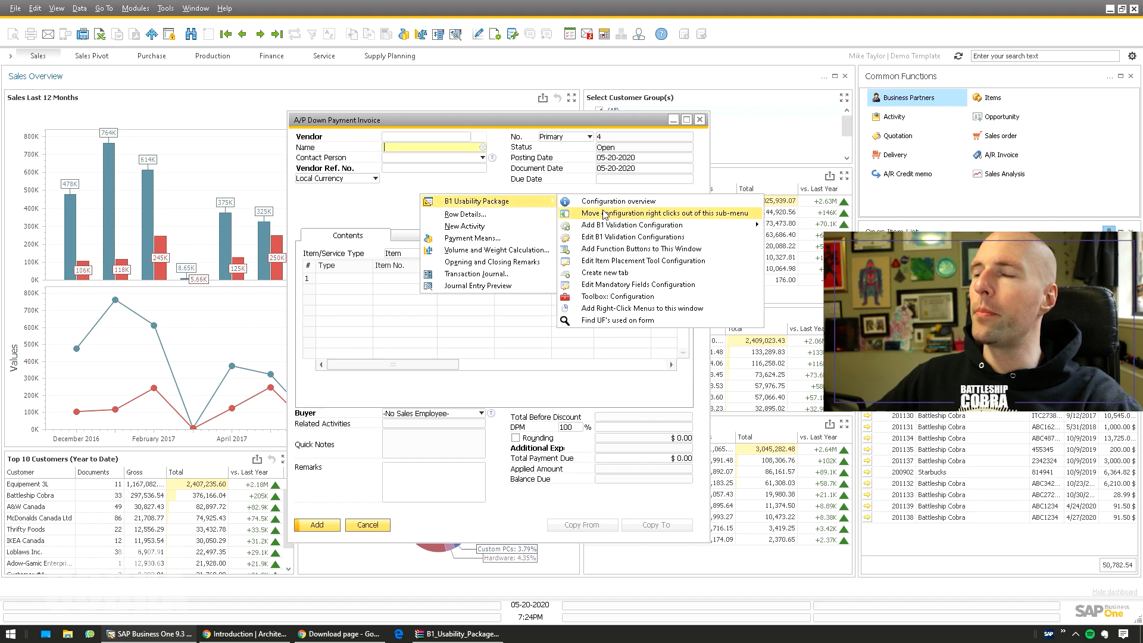
pyautogui.click(608, 216)
pyautogui.rightClick(489, 198)
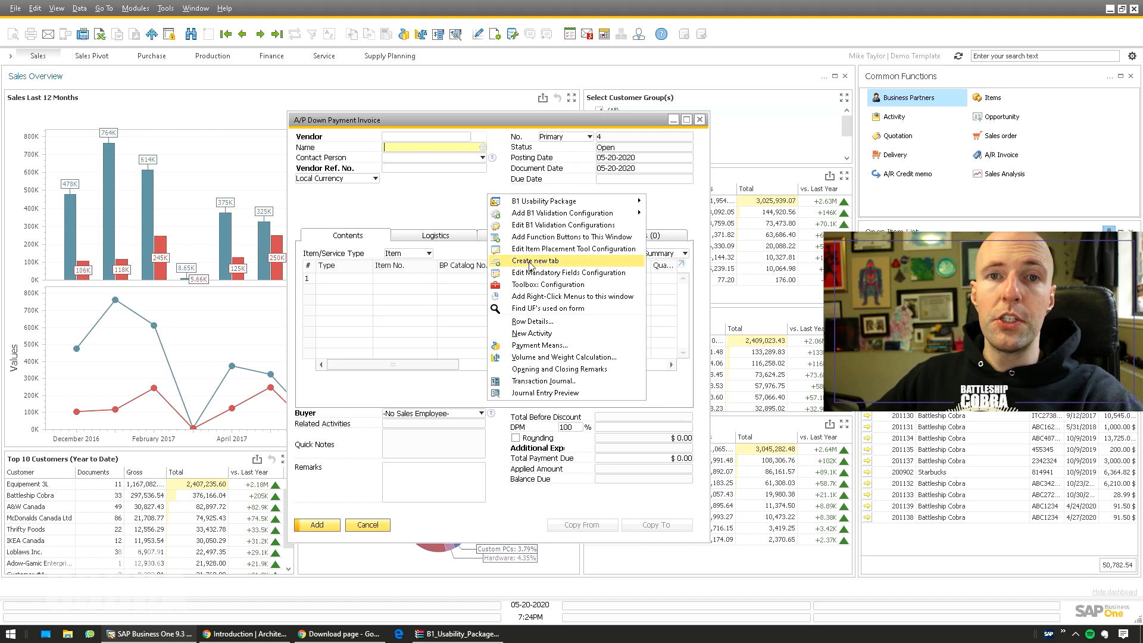
pyautogui.click(529, 262)
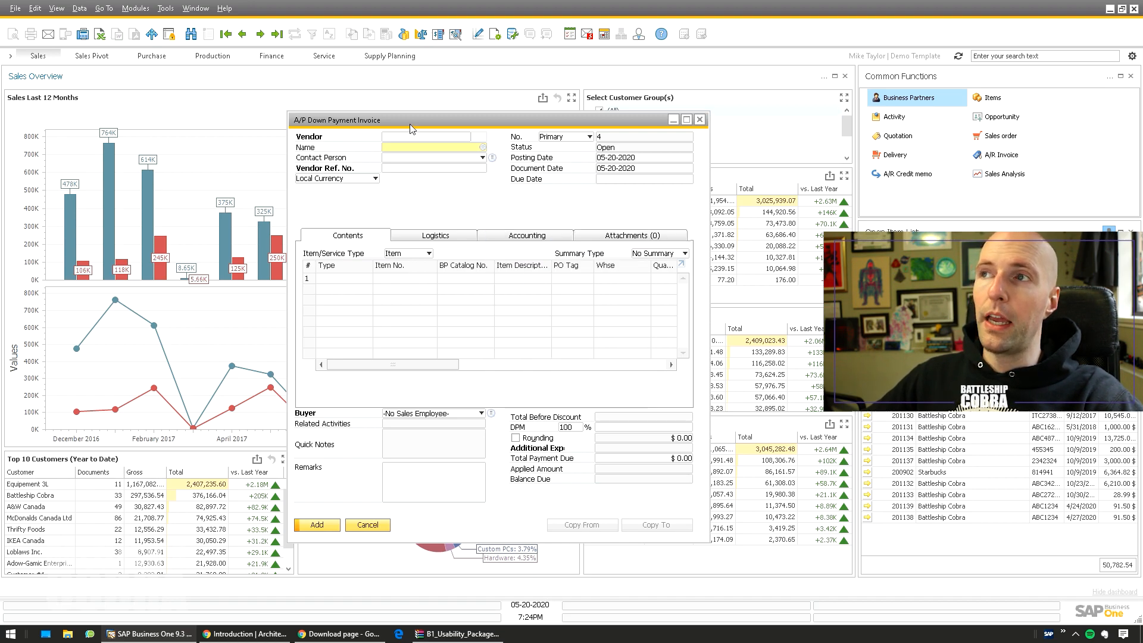
# Shift the invoice window and return the configuration entries to the B1 Usability Package sub-menu.
pyautogui.moveTo(407, 118); pyautogui.dragTo(358, 107)
pyautogui.rightClick(340, 186)
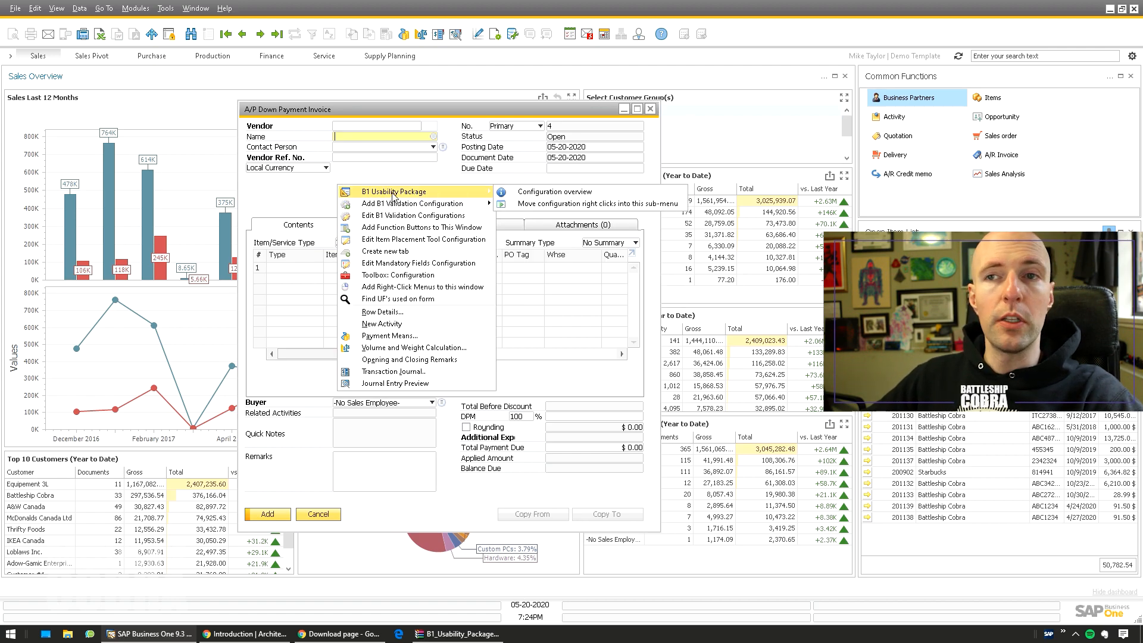
pyautogui.click(595, 203)
# Move the configuration entries out of the B1 Usability Package sub-menu again.
pyautogui.rightClick(372, 197)
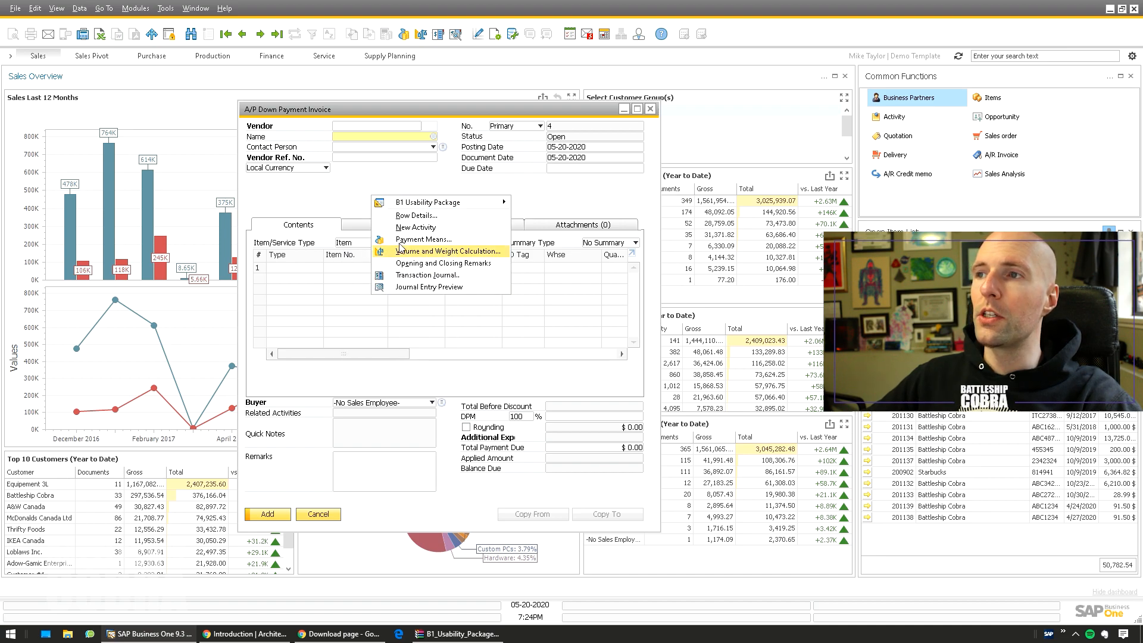
pyautogui.moveTo(416, 202)
pyautogui.click(539, 216)
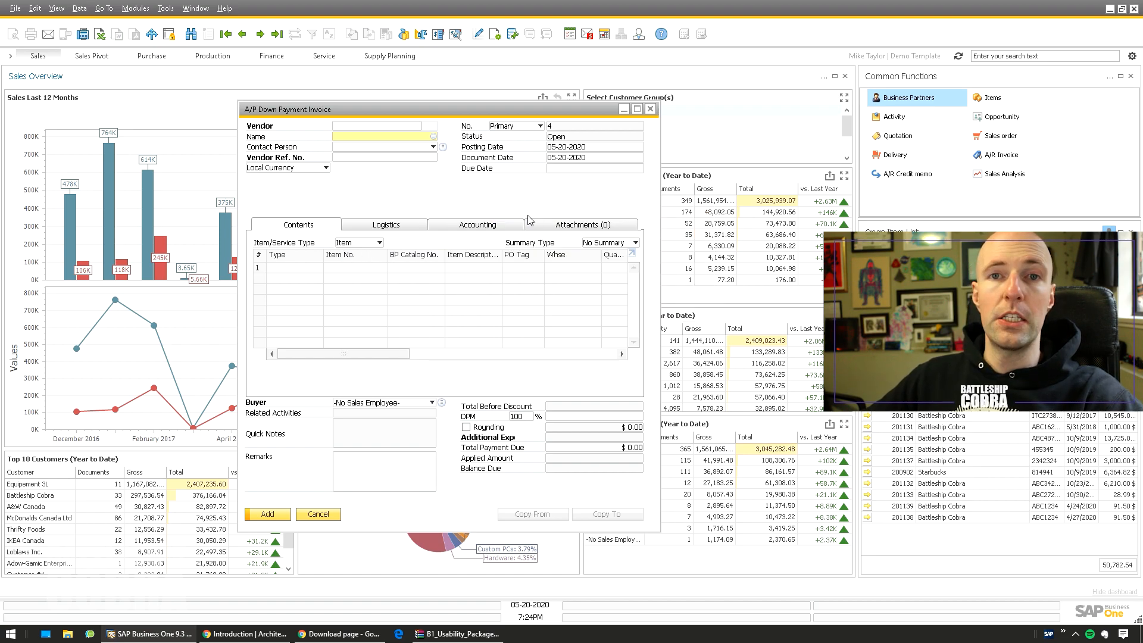
# Start a function button configuration for the A/P Down Payment Invoice and caption the first button "Relationship Map".
pyautogui.rightClick(376, 187)
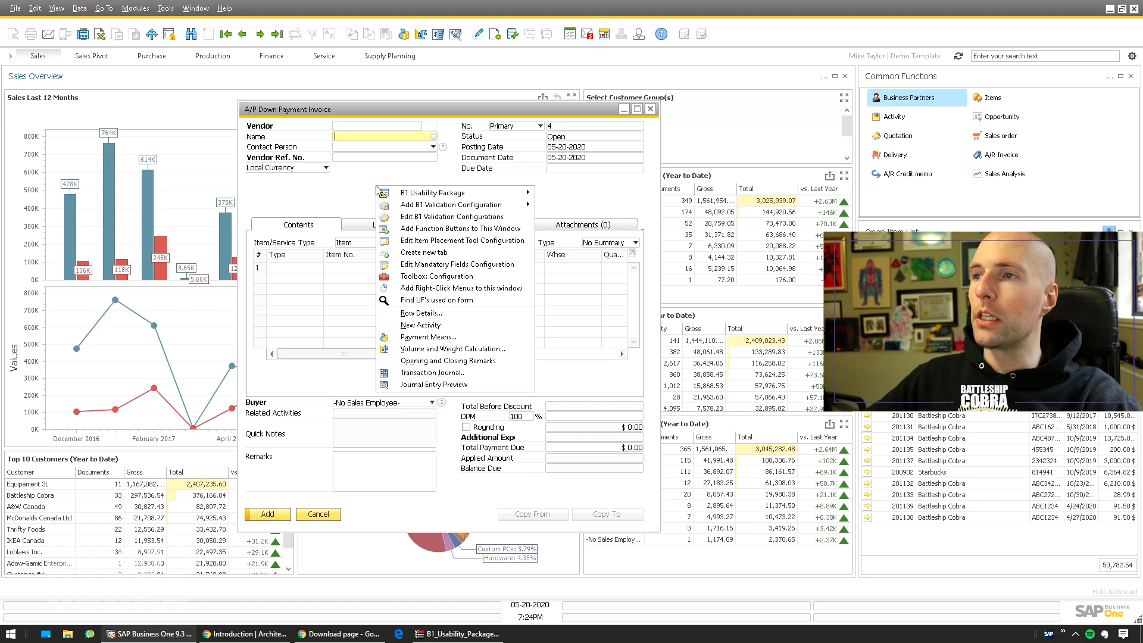
pyautogui.click(439, 228)
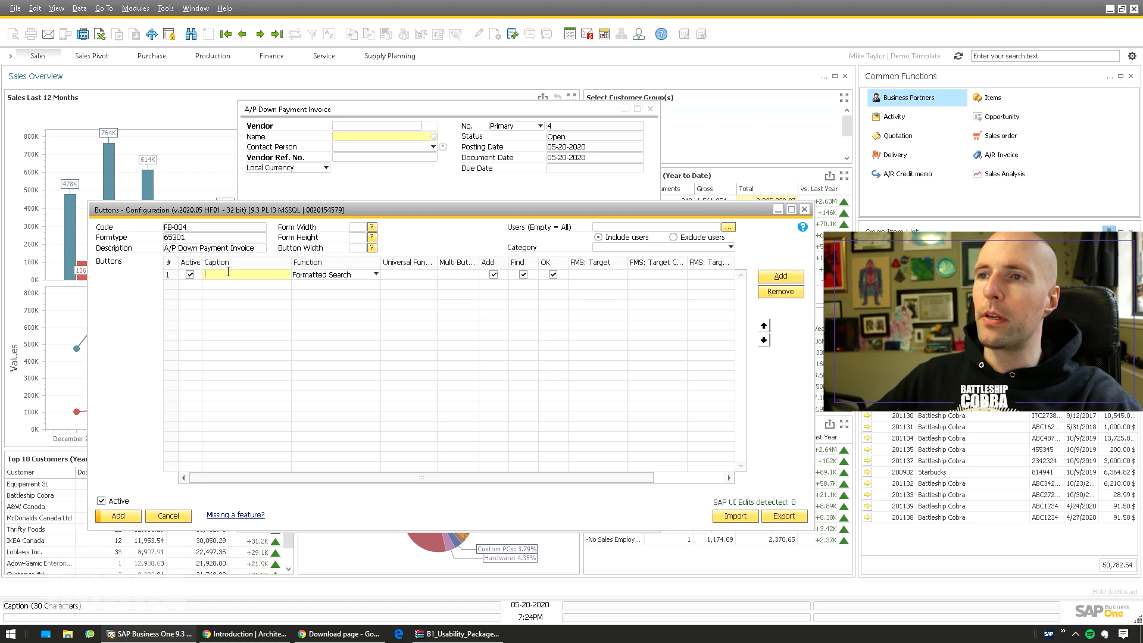
pyautogui.write('Relationship Map')
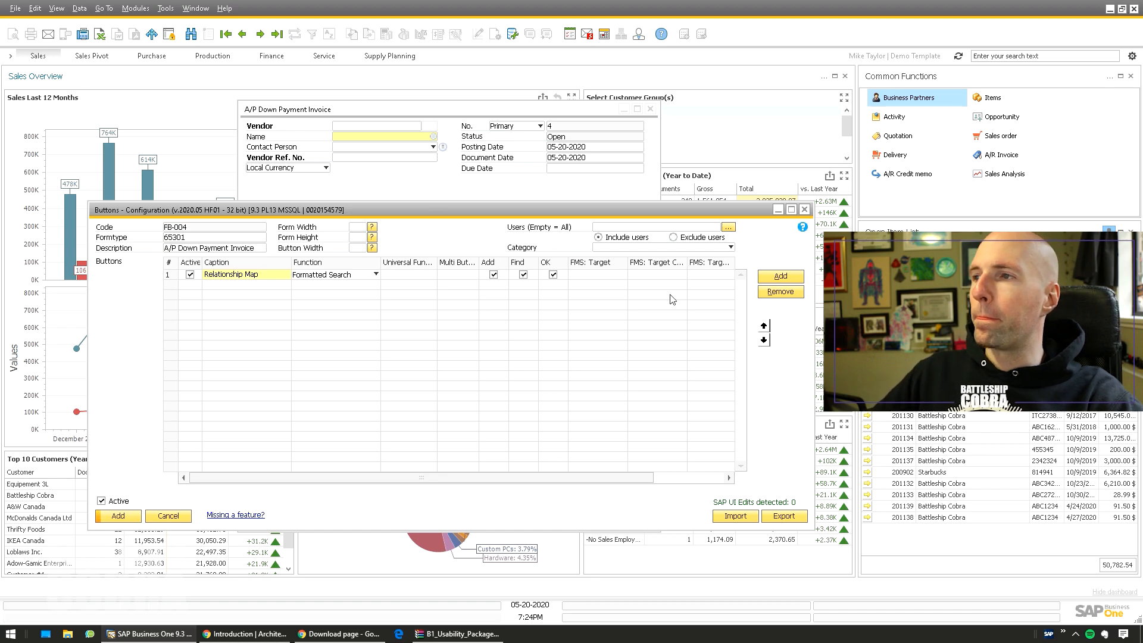
# Add a second button row and disable the Relationship Map button in Add and Find modes.
pyautogui.click(780, 276)
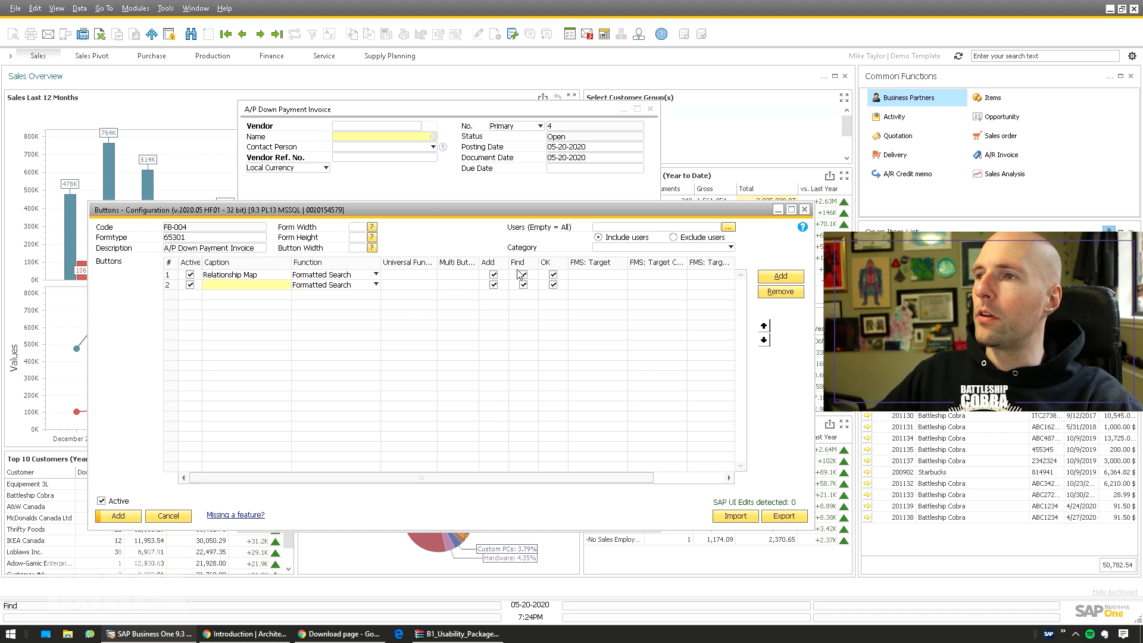
pyautogui.click(524, 275)
pyautogui.click(493, 274)
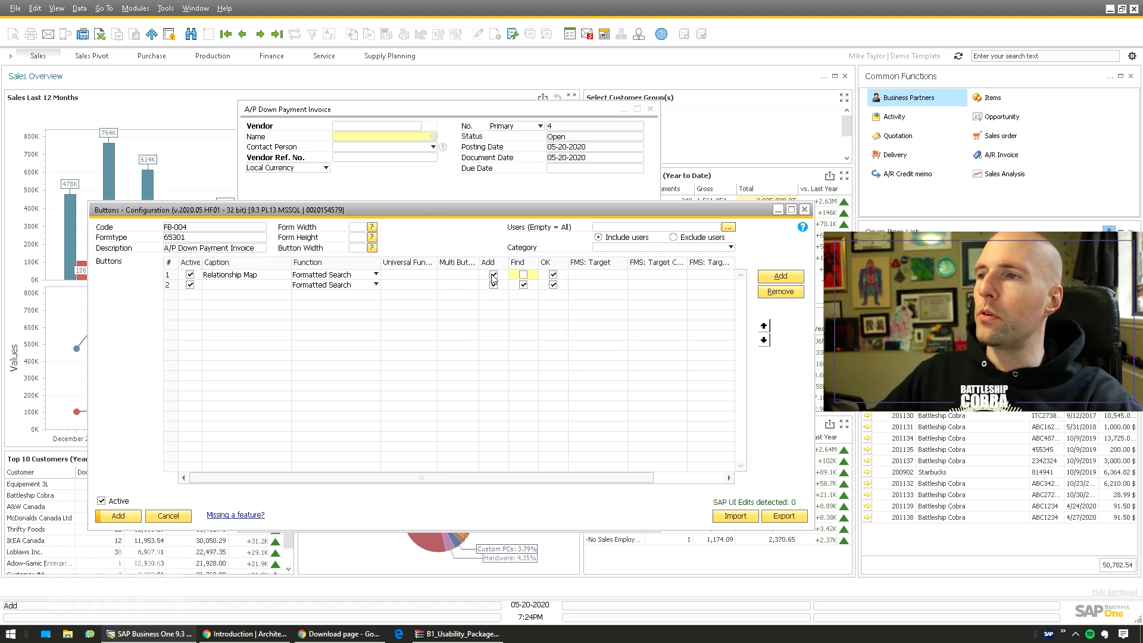
# Caption the second button "Fit Column Width", matching the View command's name, and disable it in Find mode.
pyautogui.click(241, 286)
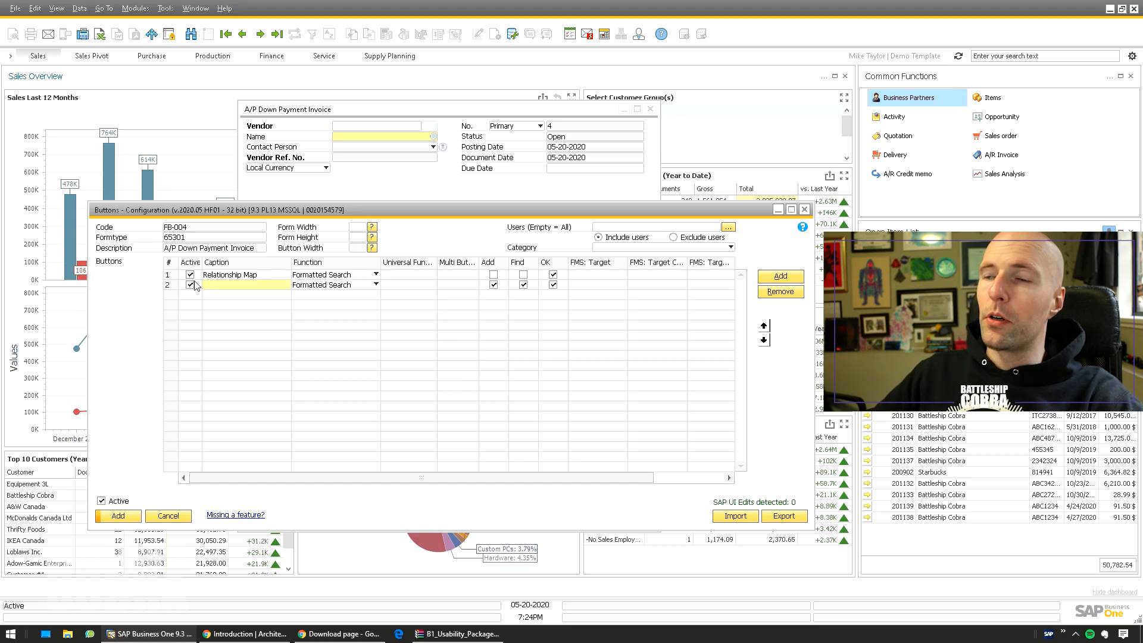
pyautogui.click(56, 9)
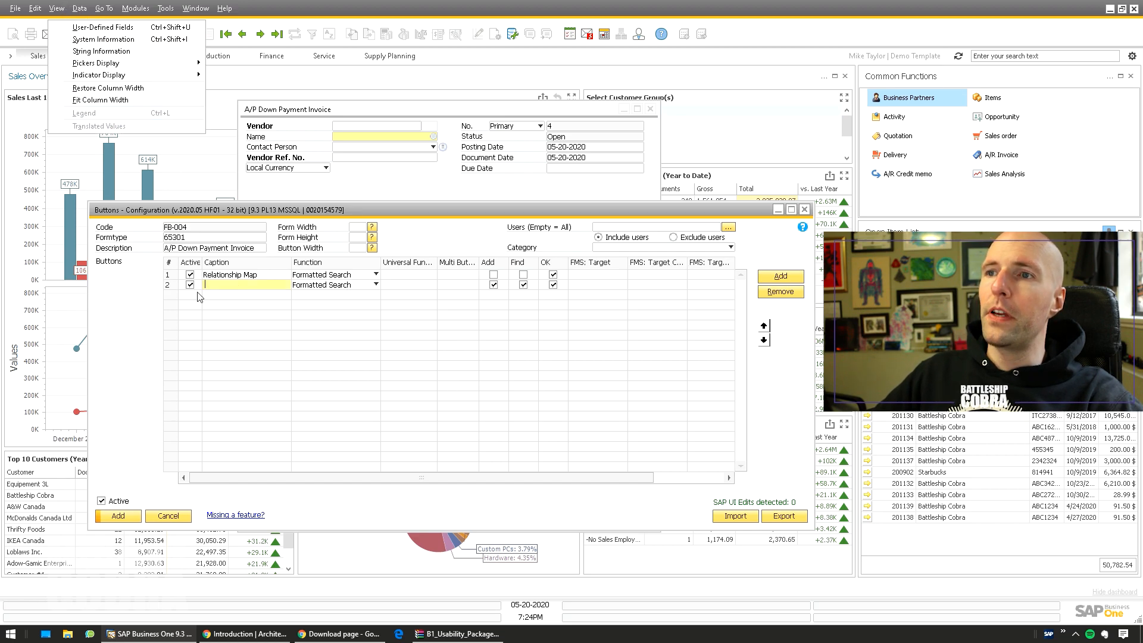
pyautogui.press('Escape')
pyautogui.write('Fit Column Width')
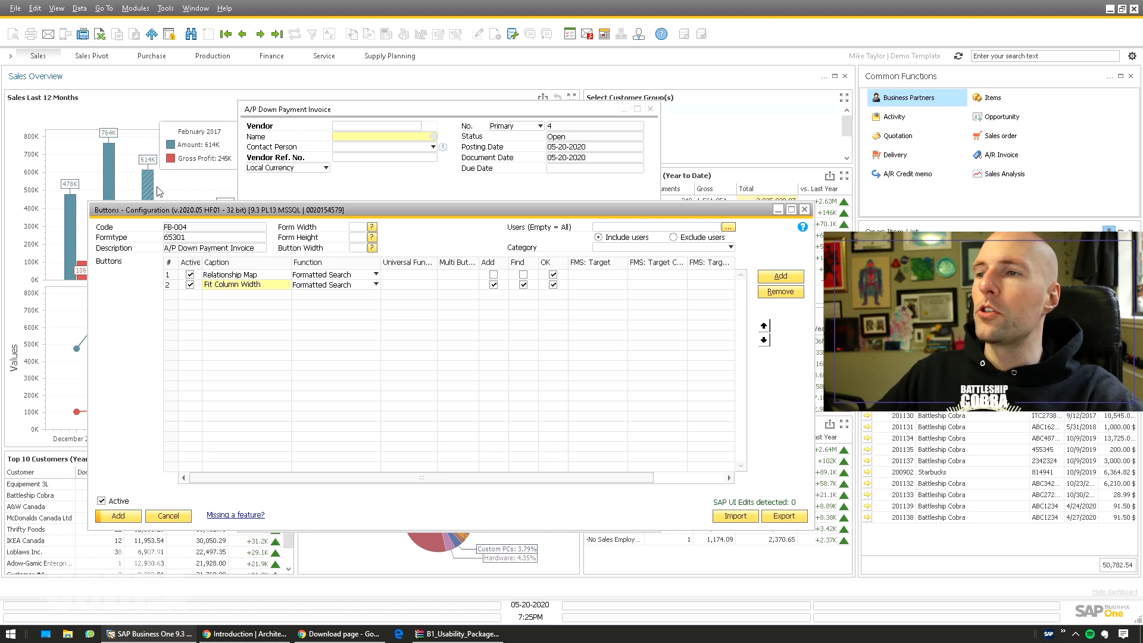
pyautogui.click(400, 275)
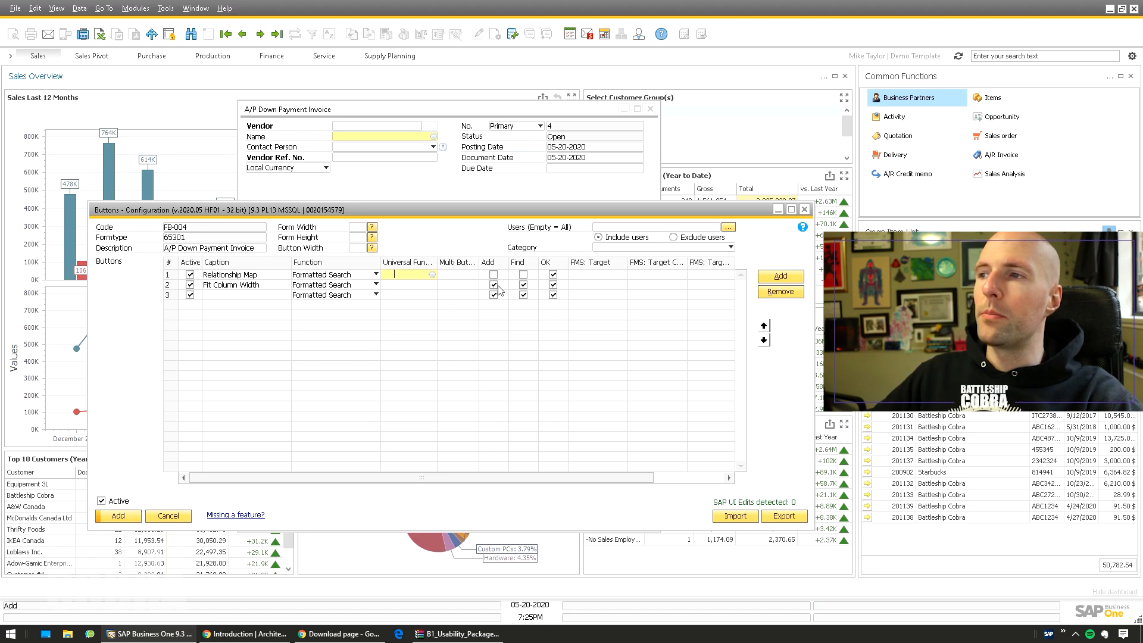
pyautogui.click(525, 286)
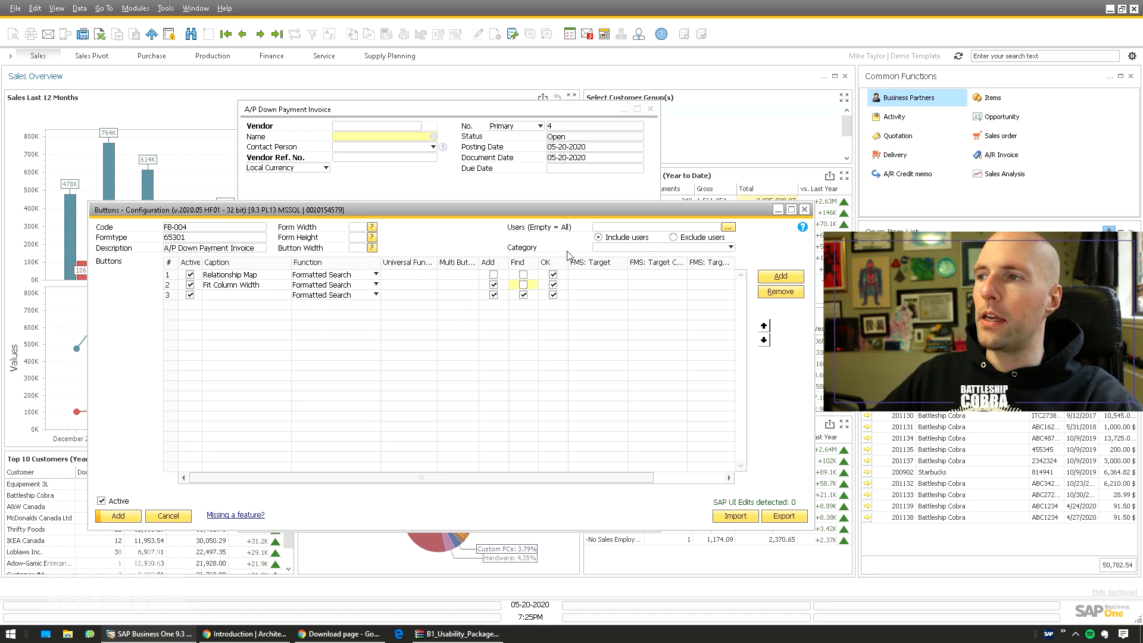
# Create a new universal function for the Relationship Map button, named "Button: Relationship Map" and of type Macro.
pyautogui.click(410, 273)
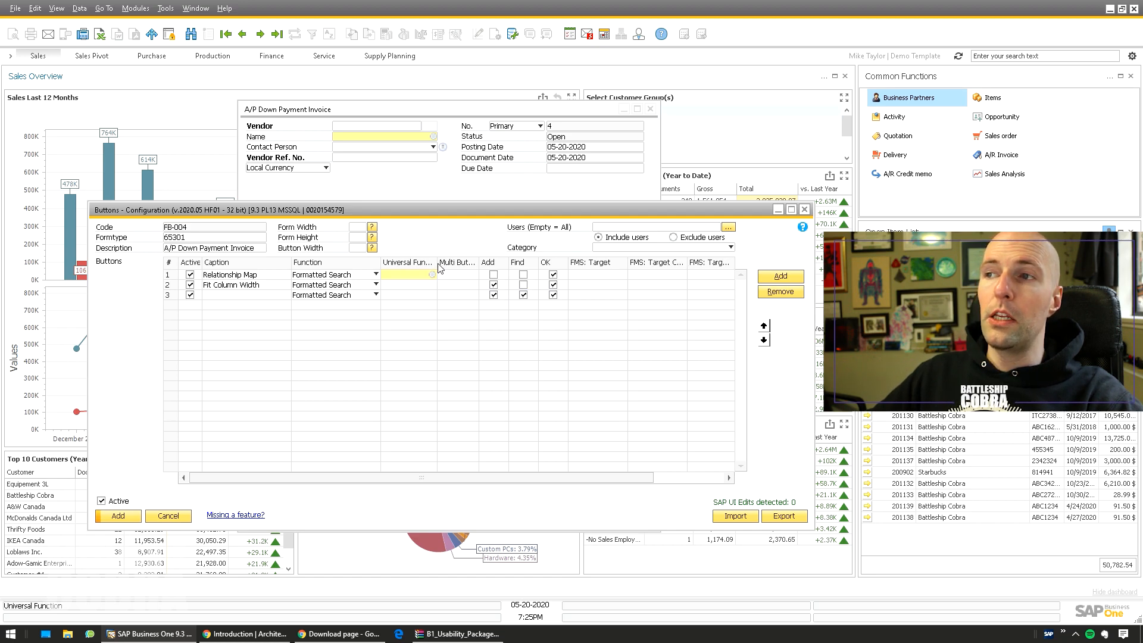
pyautogui.moveTo(438, 263); pyautogui.dragTo(450, 263)
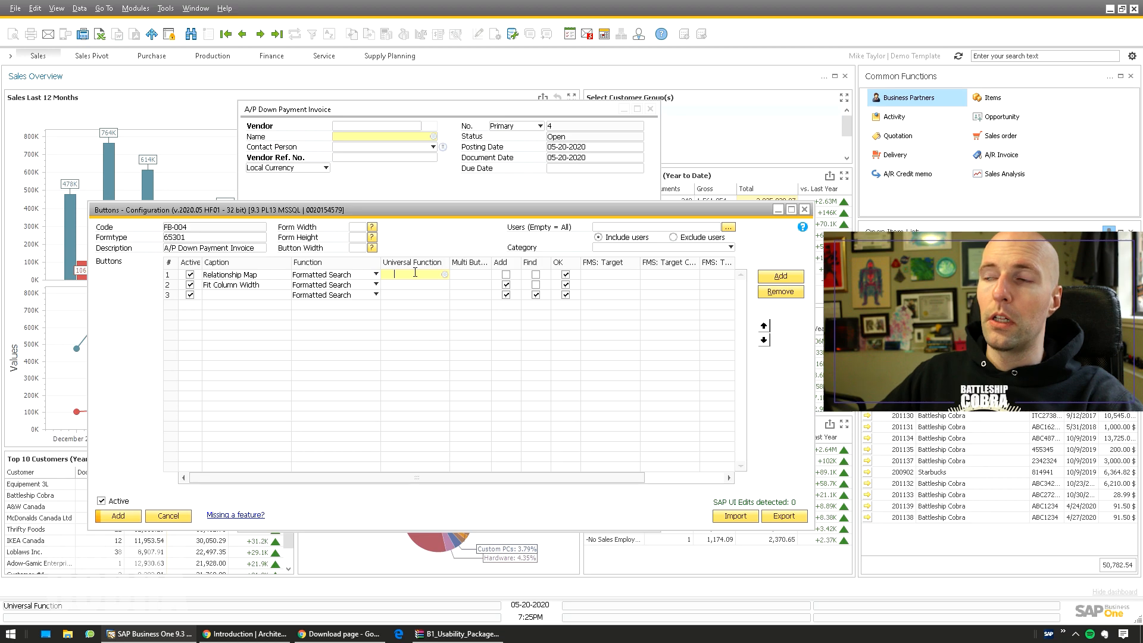
pyautogui.press('Tab')
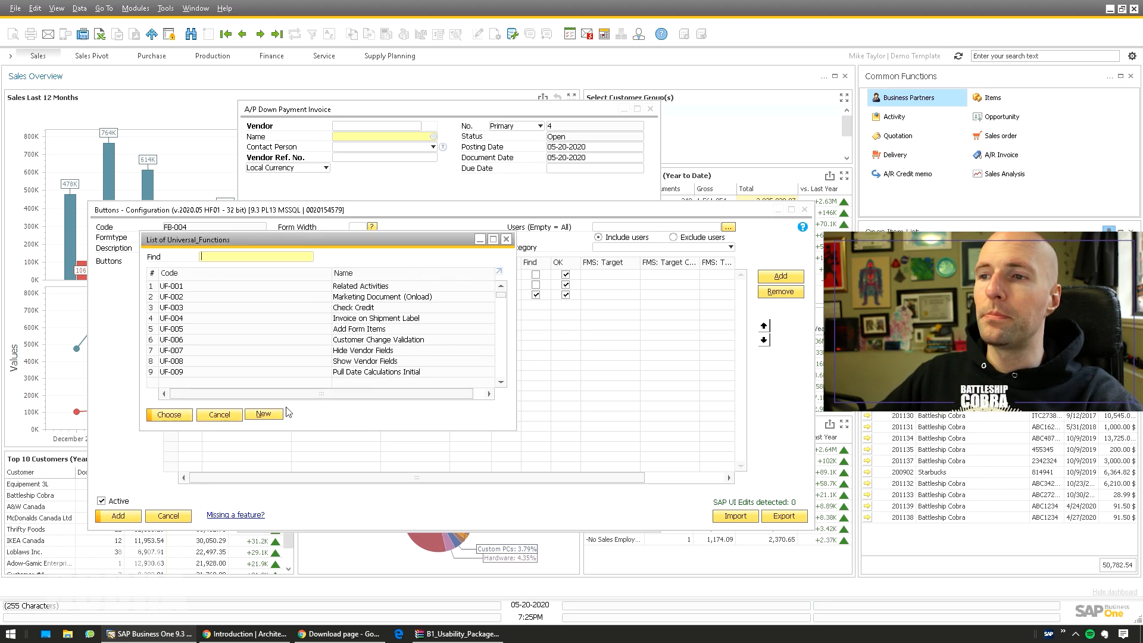
pyautogui.click(263, 413)
pyautogui.write('Button: R')
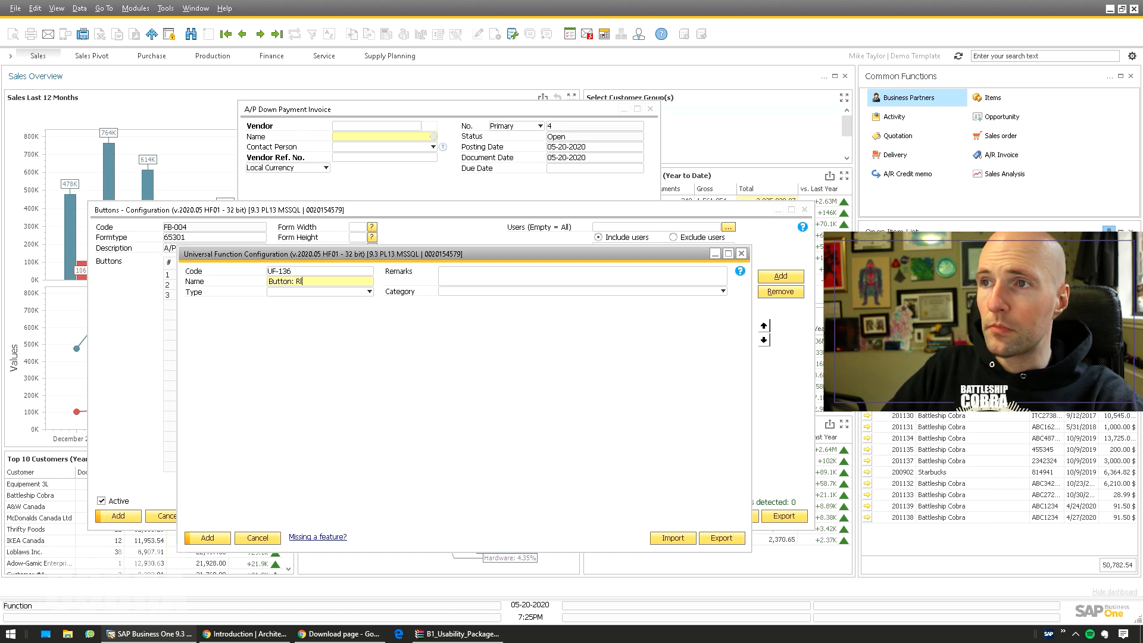
pyautogui.write('elationship Map')
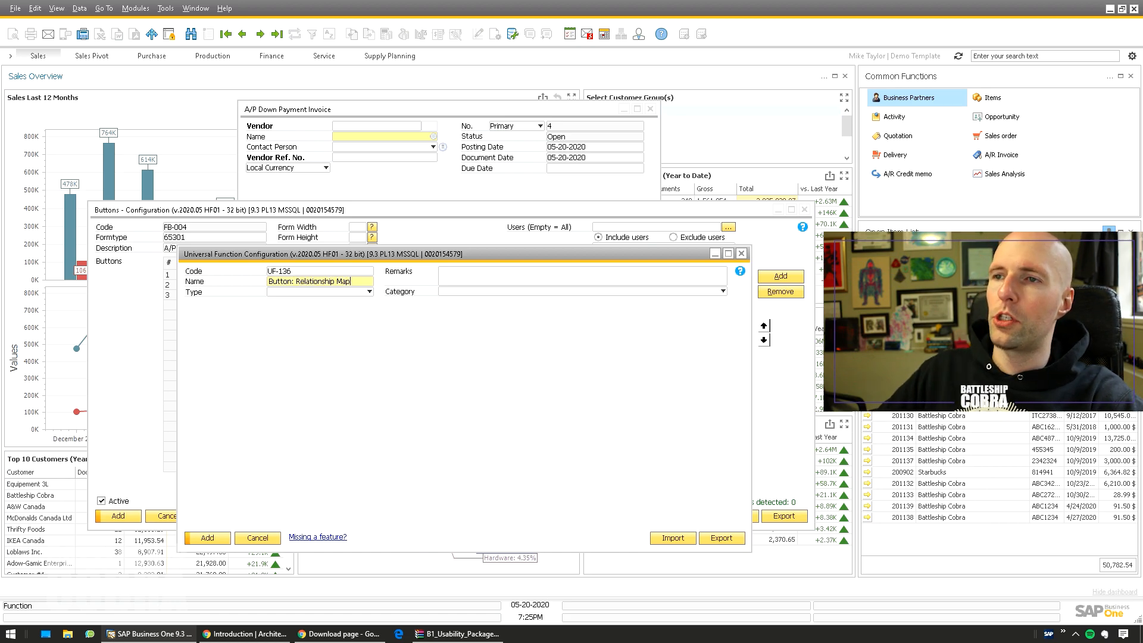
pyautogui.click(313, 291)
pyautogui.click(284, 442)
pyautogui.click(285, 292)
pyautogui.click(278, 430)
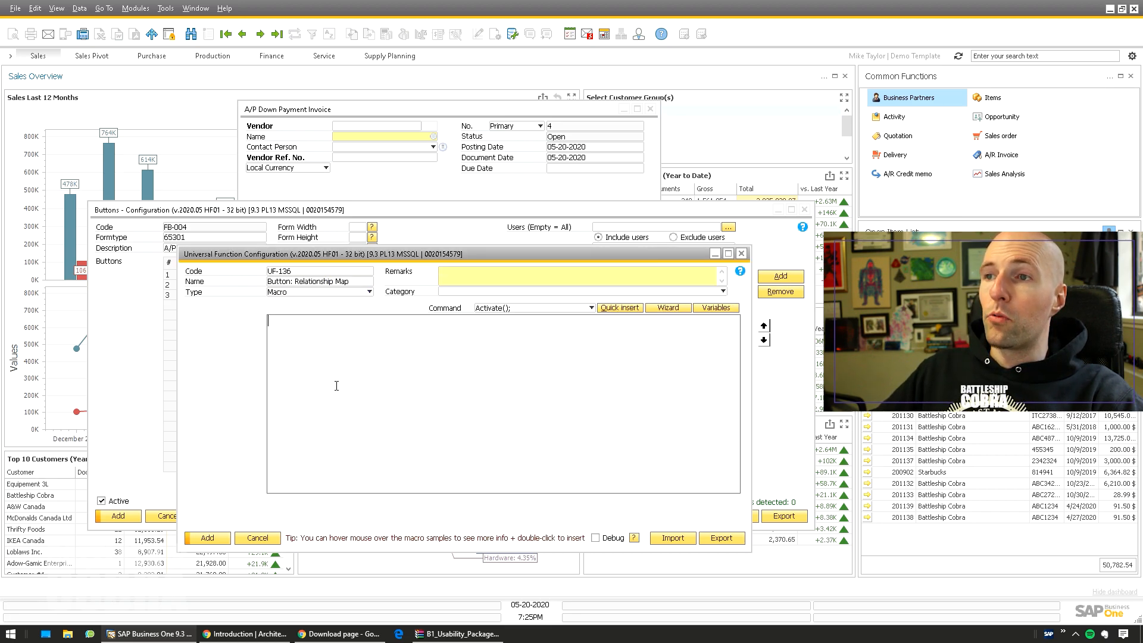
# Look up the Relationship Map menu ID on an existing invoice, enter the macro "Activate(6016); -- Relationship Map" and add the function.
pyautogui.write('Activate();')
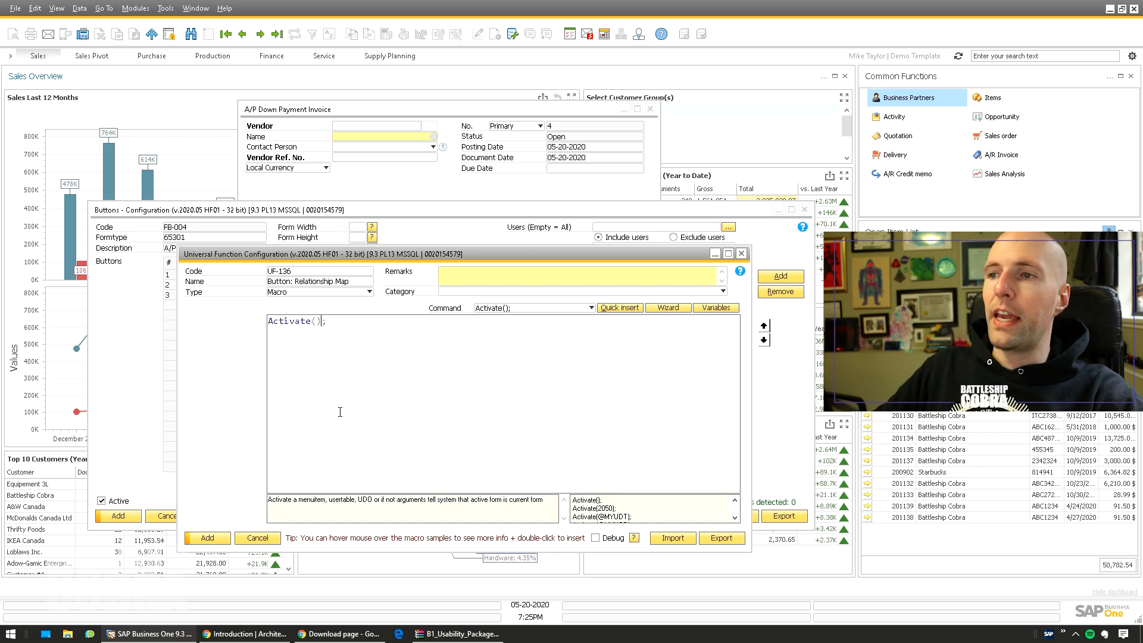
pyautogui.click(373, 124)
pyautogui.click(242, 34)
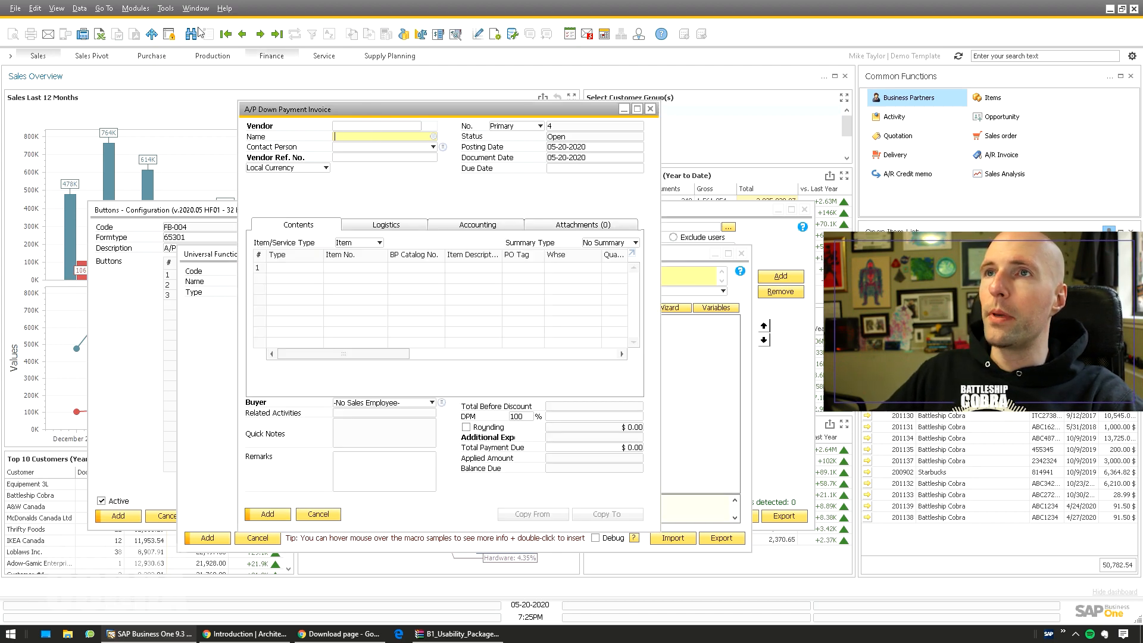
pyautogui.click(104, 8)
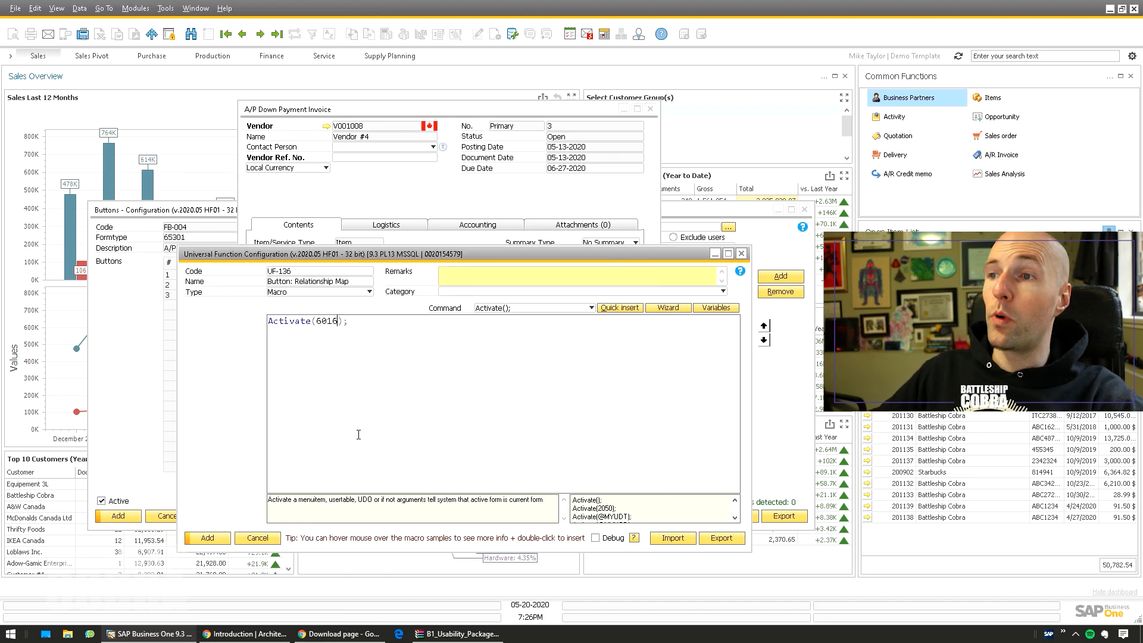
pyautogui.write('-- R')
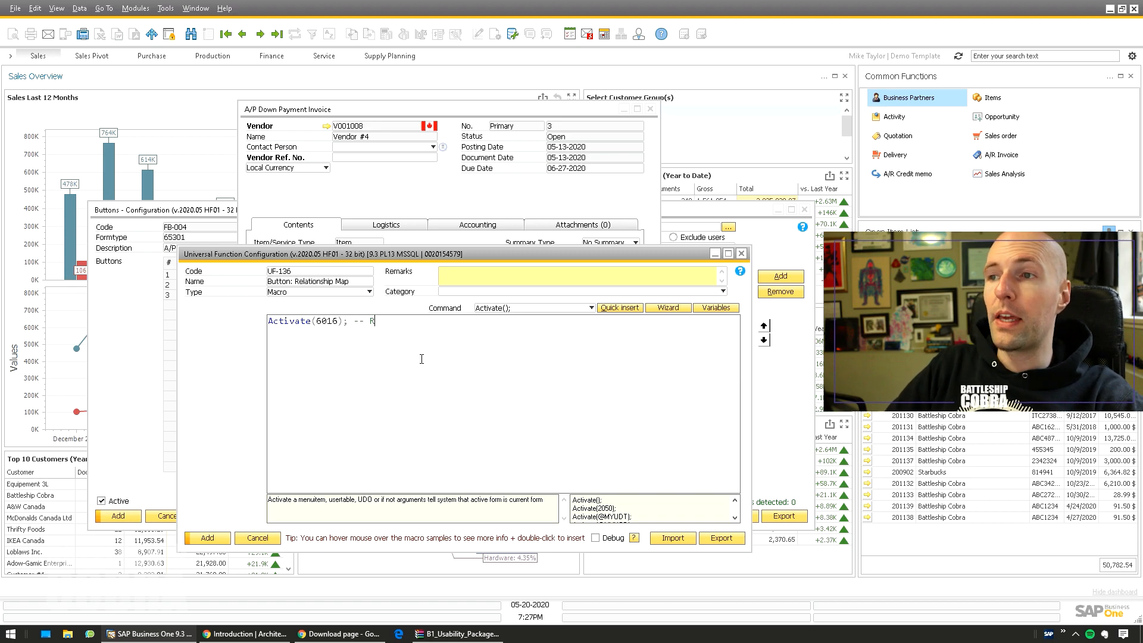
pyautogui.write('elationship Map')
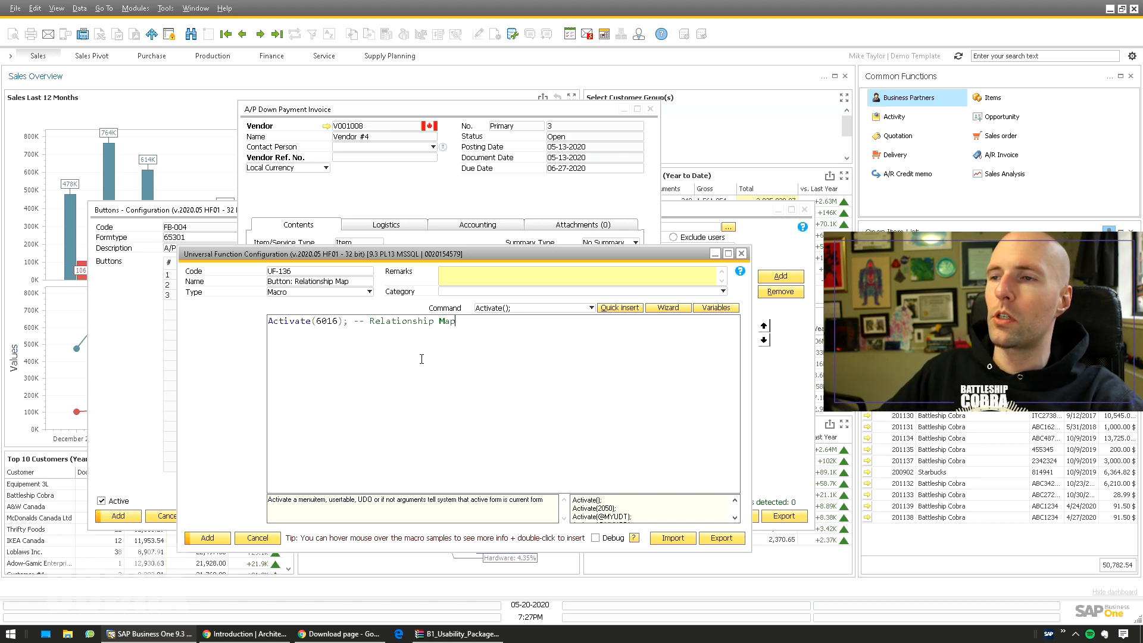
pyautogui.click(208, 538)
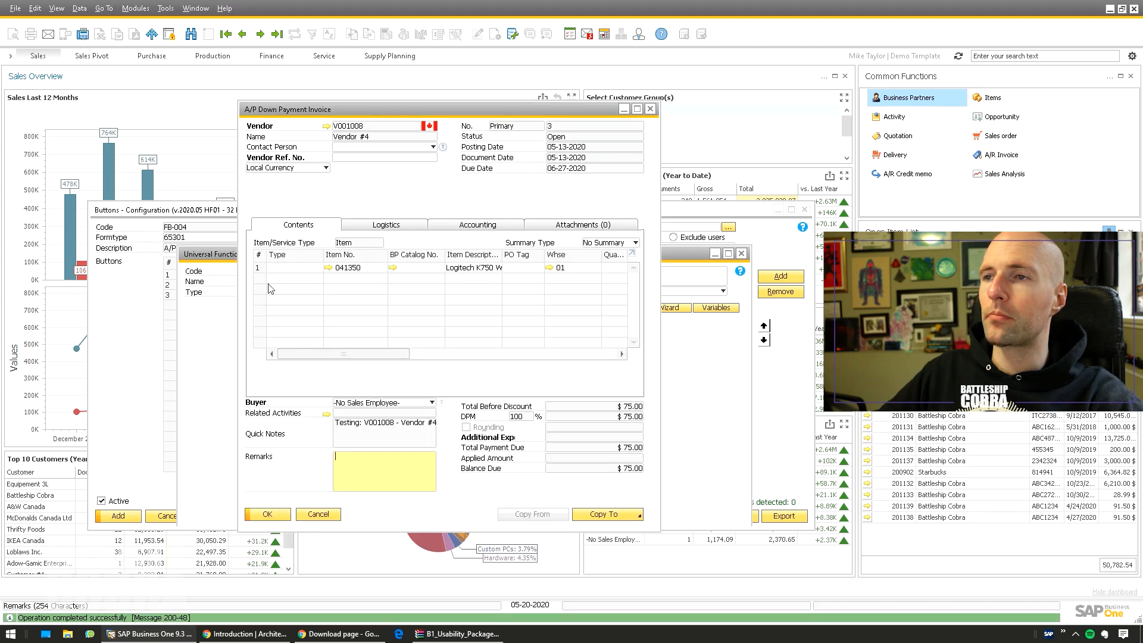
# Create a new universal function for the Fit Column Width button, named "Button: Fit Column Width" and of type Macro.
pyautogui.click(142, 306)
pyautogui.click(397, 286)
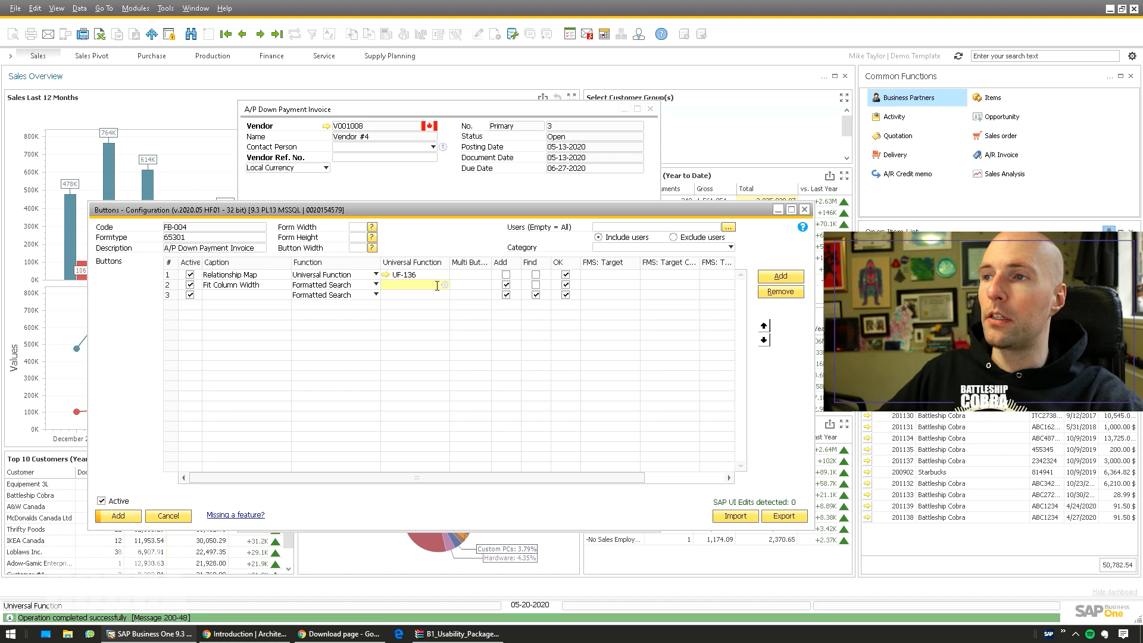
pyautogui.press('Tab')
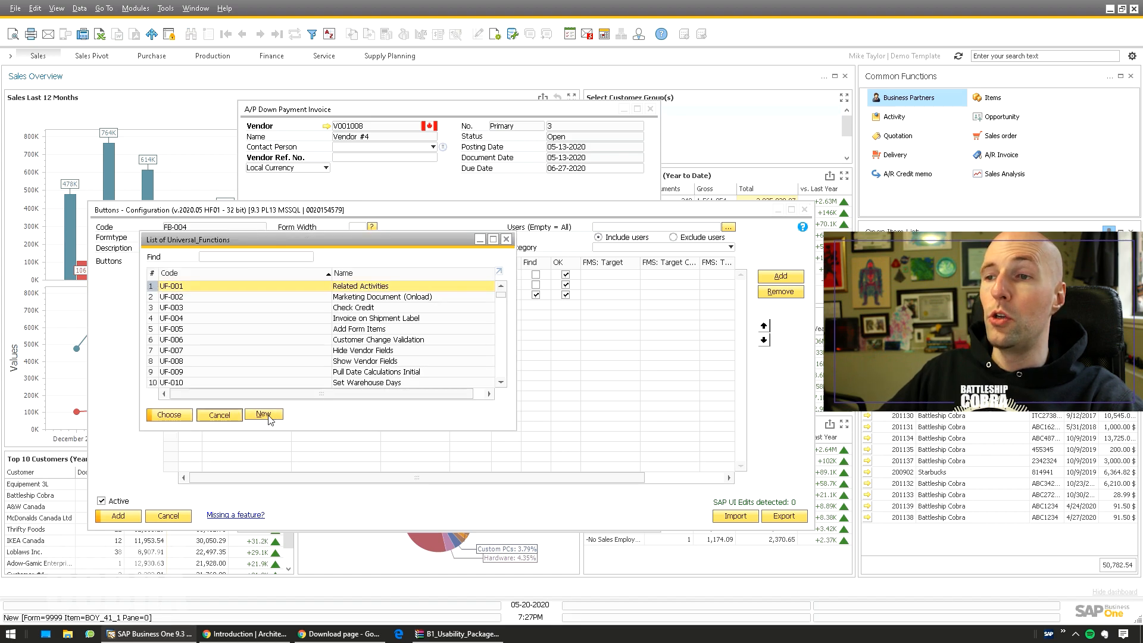
pyautogui.click(263, 414)
pyautogui.write('Button: Fit')
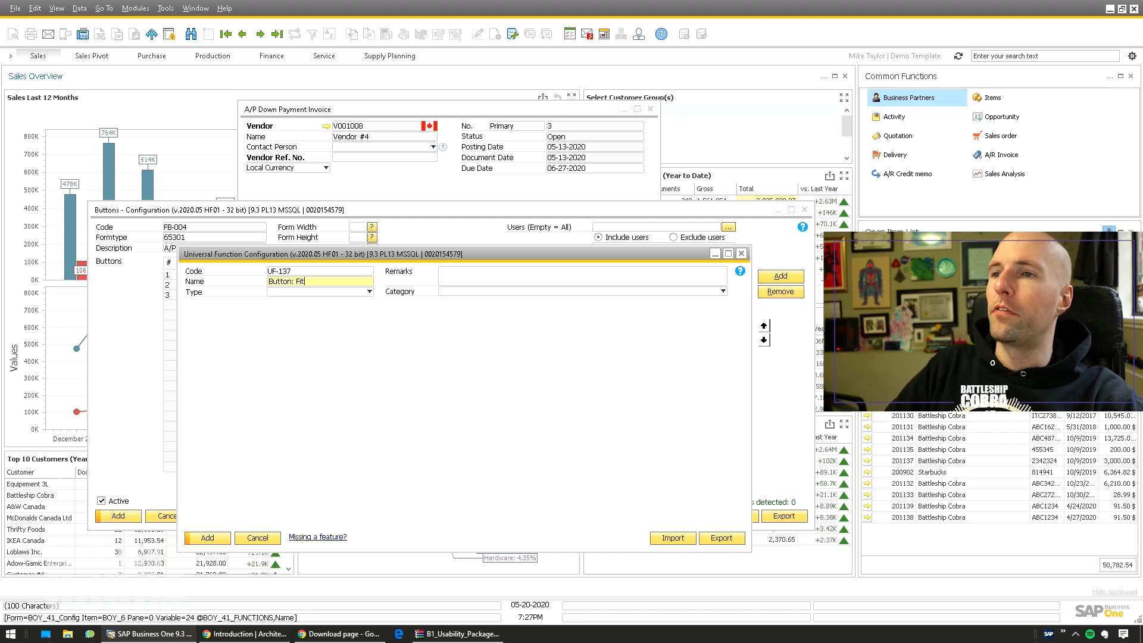
pyautogui.write(' Column Width')
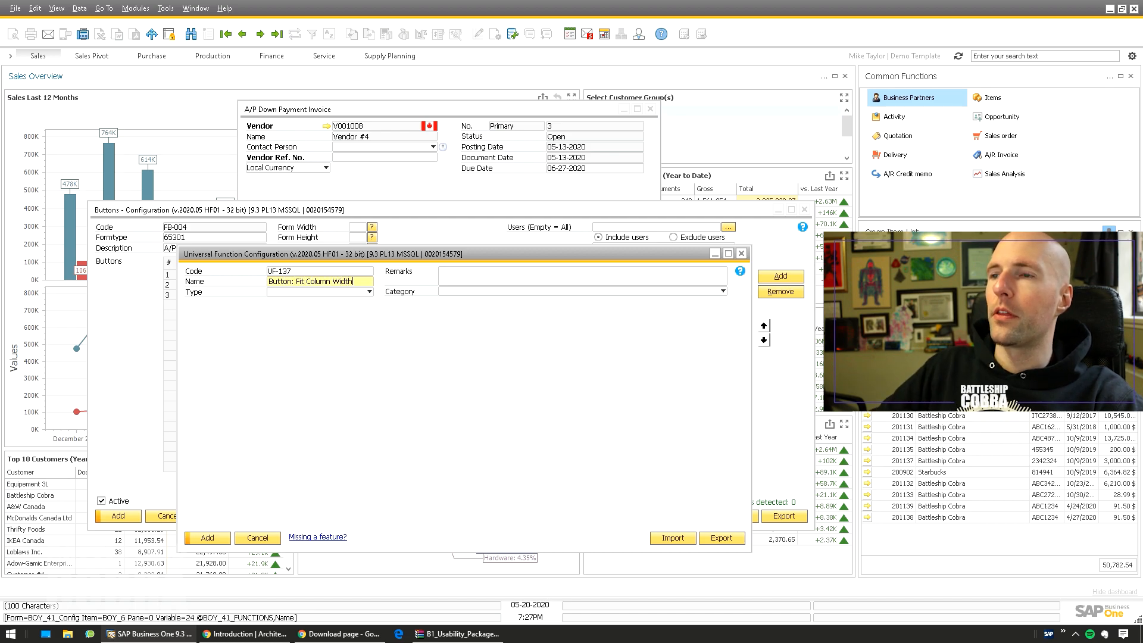
pyautogui.click(282, 293)
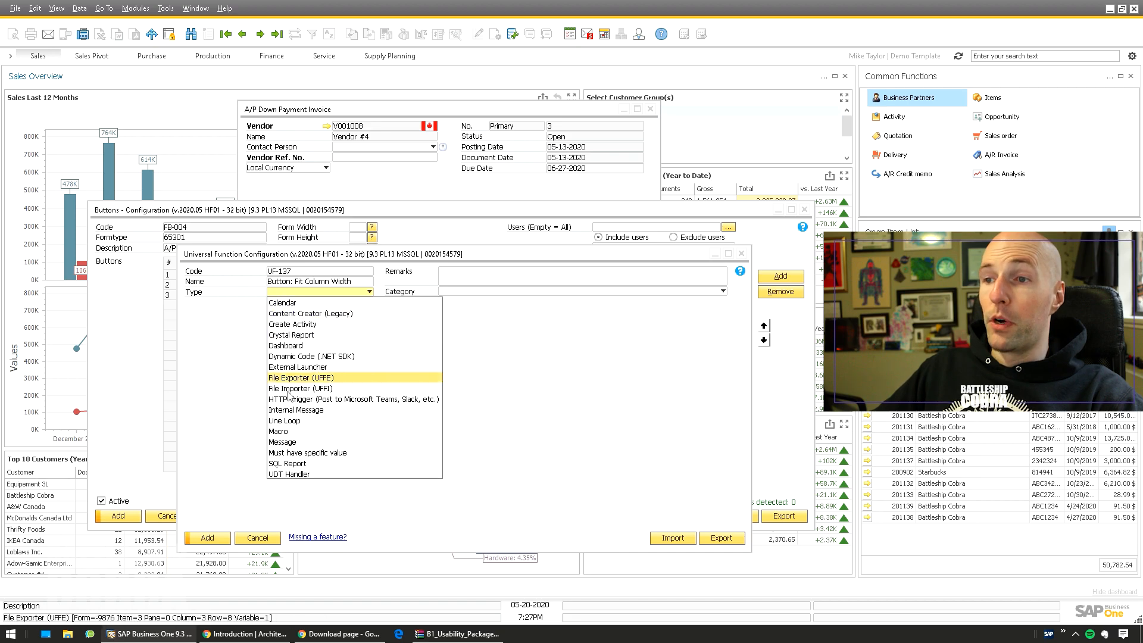
pyautogui.click(285, 442)
pyautogui.click(287, 292)
pyautogui.click(289, 431)
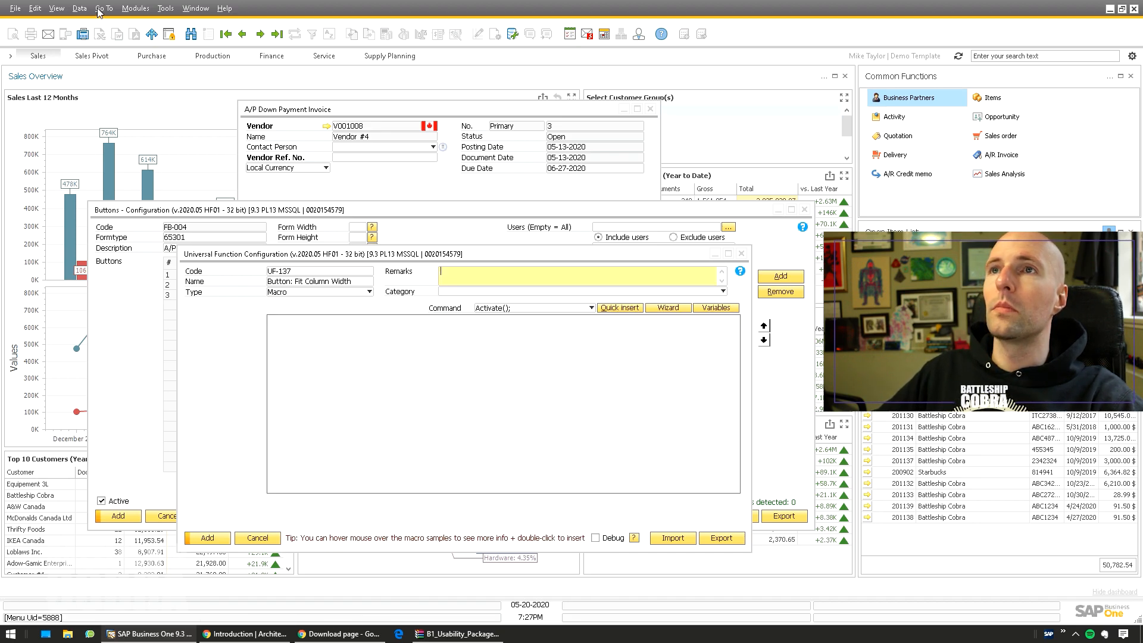
# Look up the Fit Column Width menu ID from the invoice window and enter the macro "Activate(1300); -- Fit Column Width".
pyautogui.click(60, 10)
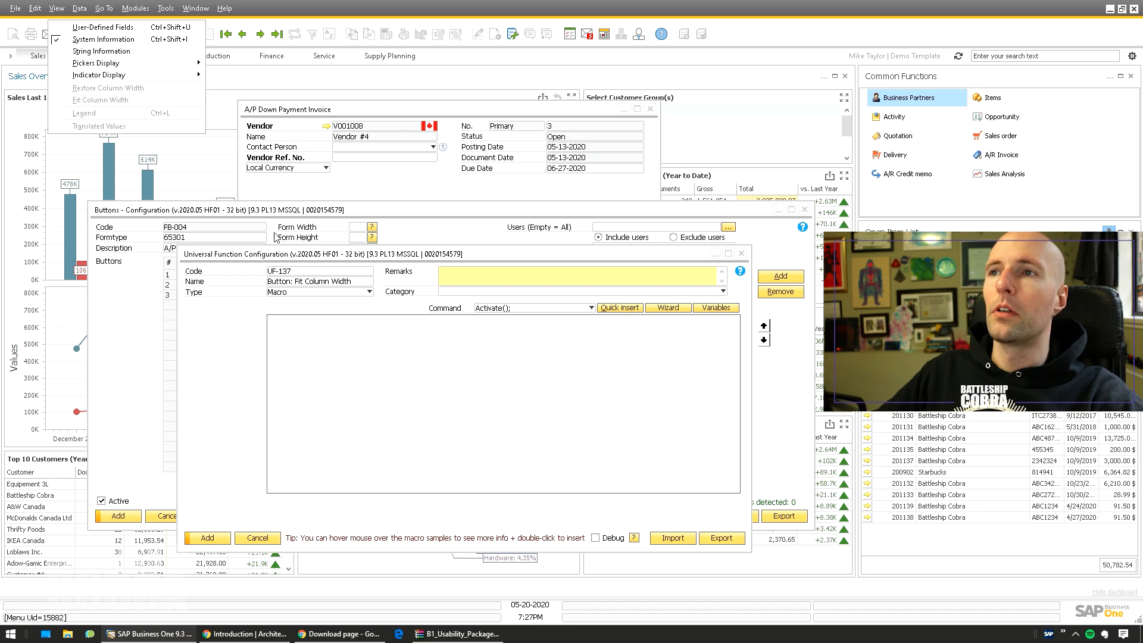
pyautogui.click(384, 195)
pyautogui.click(59, 11)
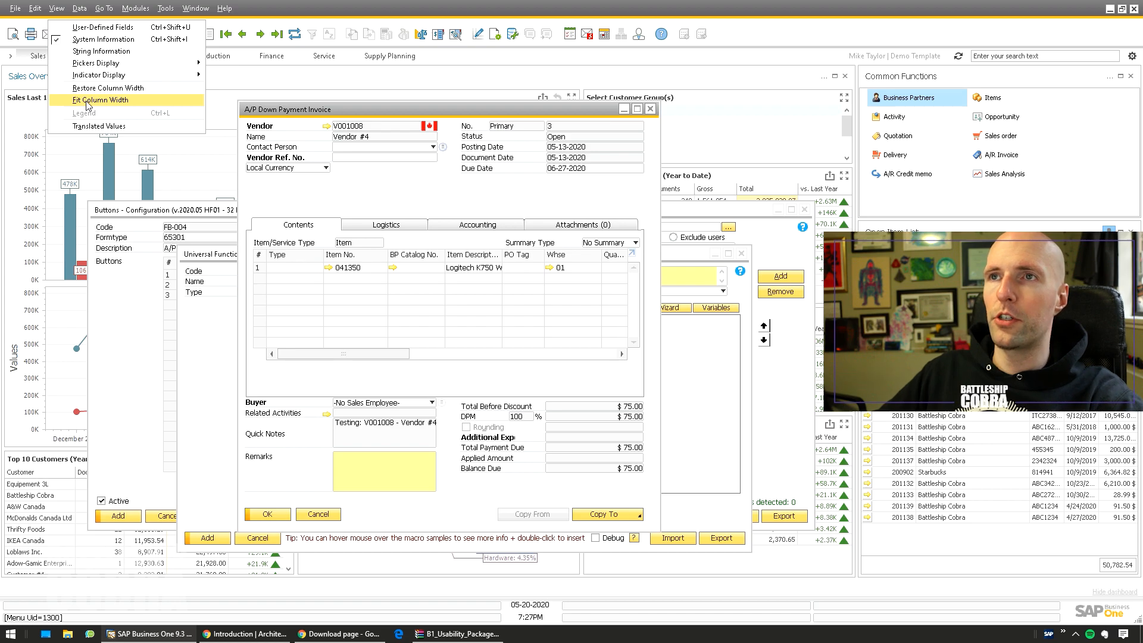
pyautogui.click(686, 360)
pyautogui.write('Activate();')
pyautogui.press('Return')
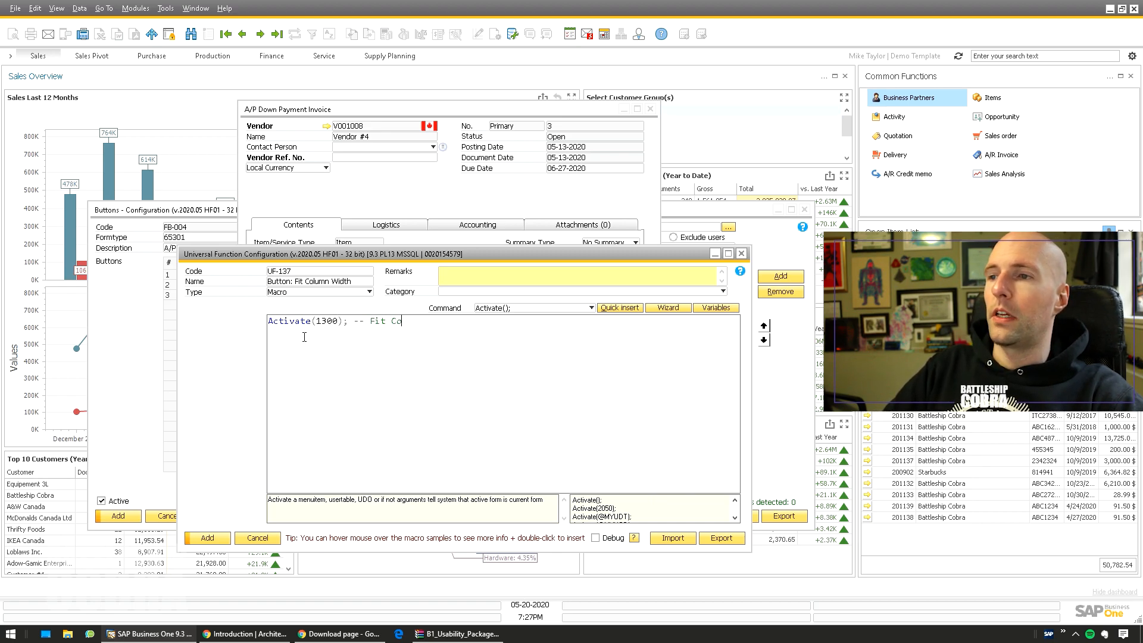
pyautogui.write('-- Fit Column Width')
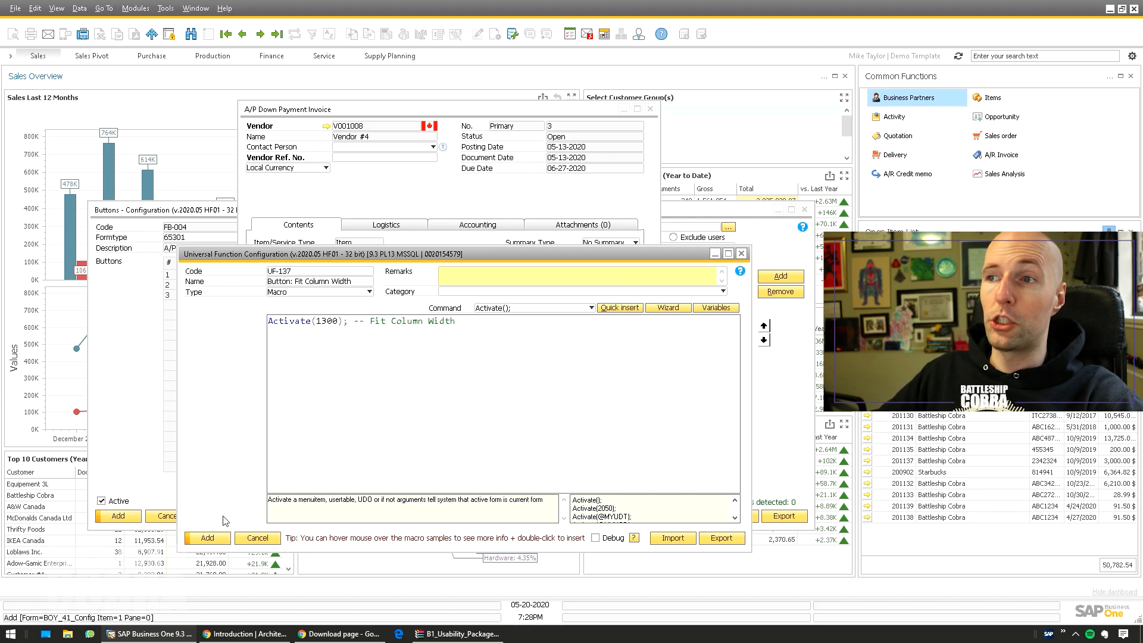
# Add the Fit Column Width universal function and save the invoice's button configuration.
pyautogui.click(204, 538)
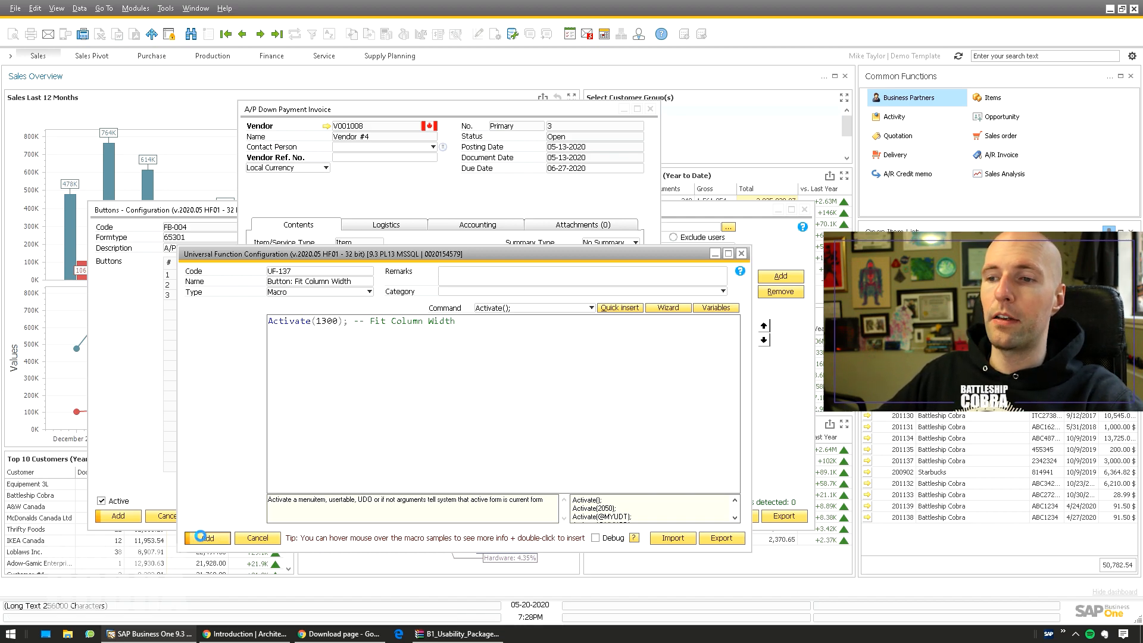
pyautogui.click(138, 428)
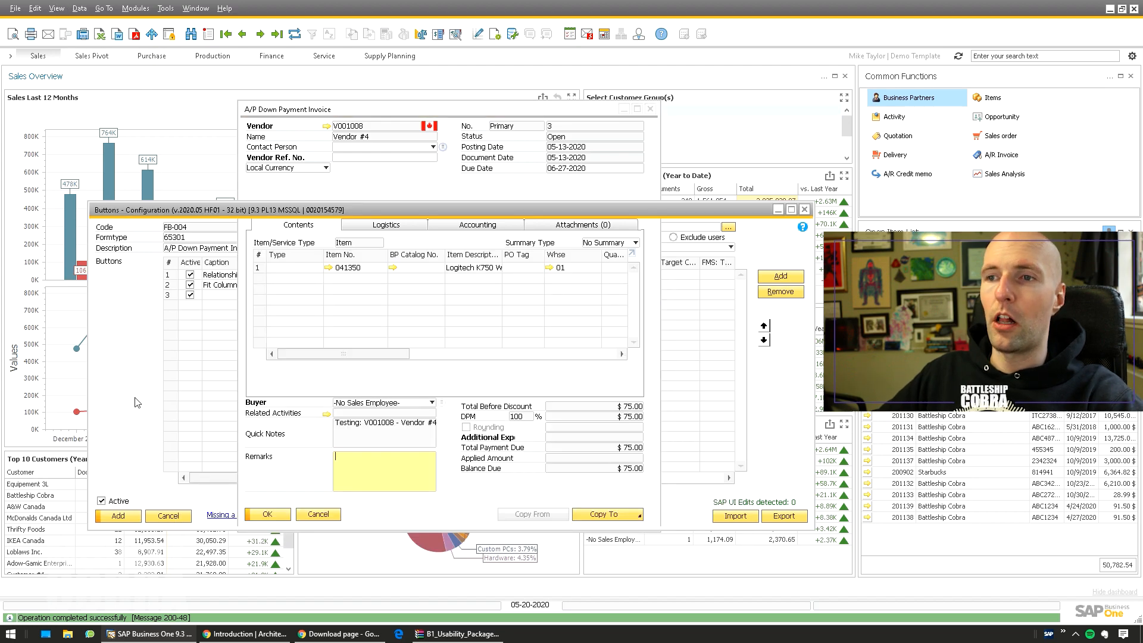
pyautogui.click(121, 515)
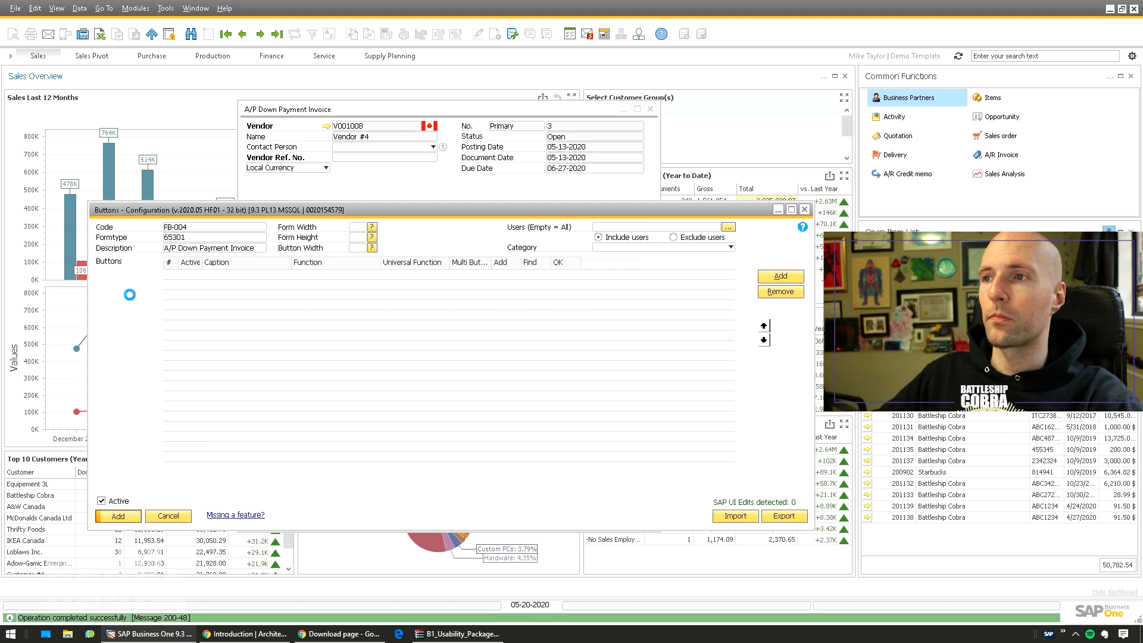
# Cancel the button configuration, reopen the purchasing A/P Down Payment Invoice window and display the last existing invoice.
pyautogui.click(168, 515)
pyautogui.click(135, 9)
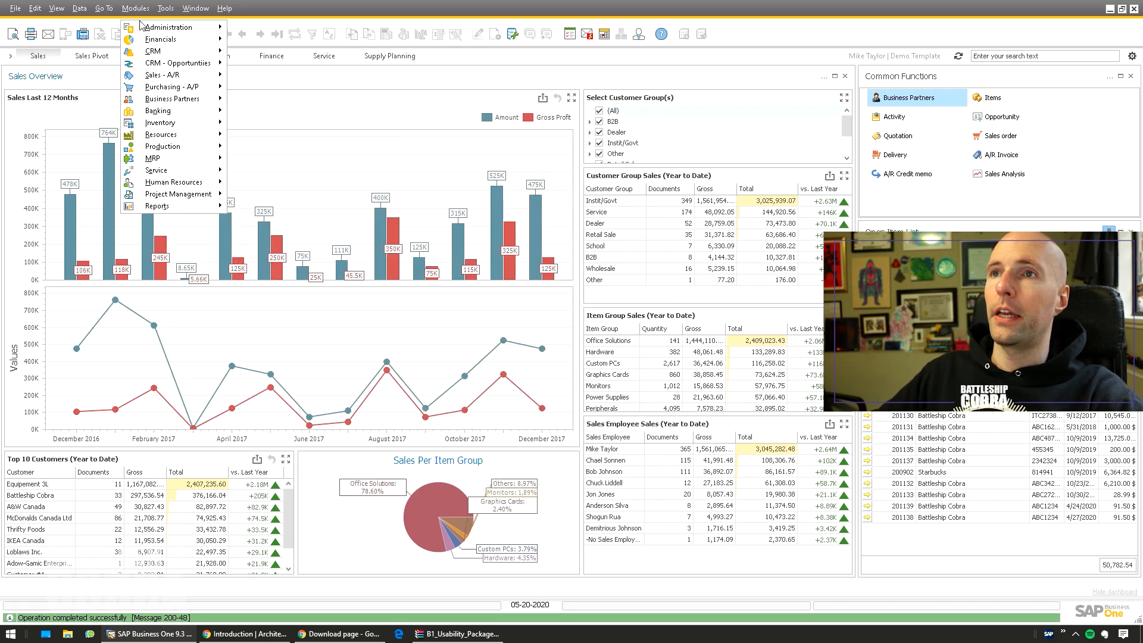
pyautogui.moveTo(170, 87)
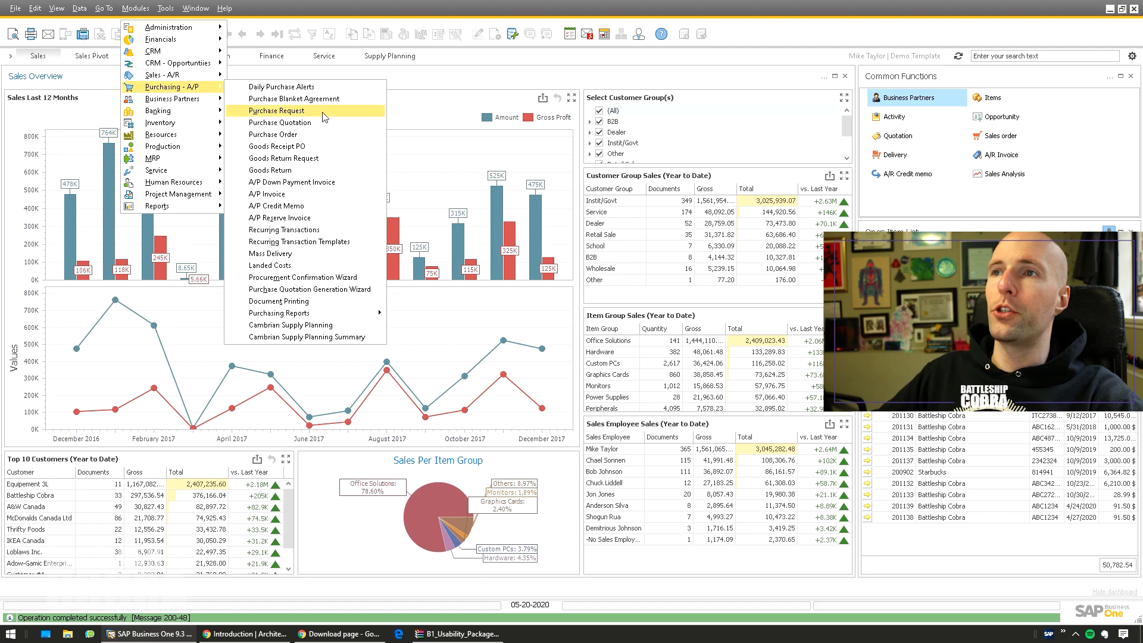
pyautogui.click(289, 184)
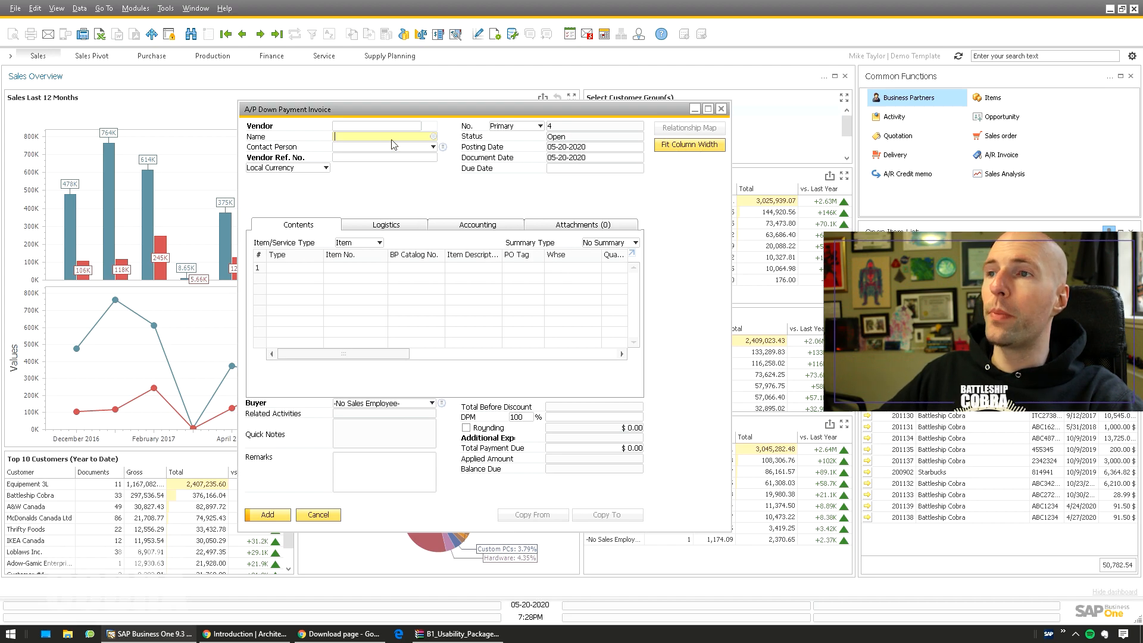
pyautogui.click(277, 34)
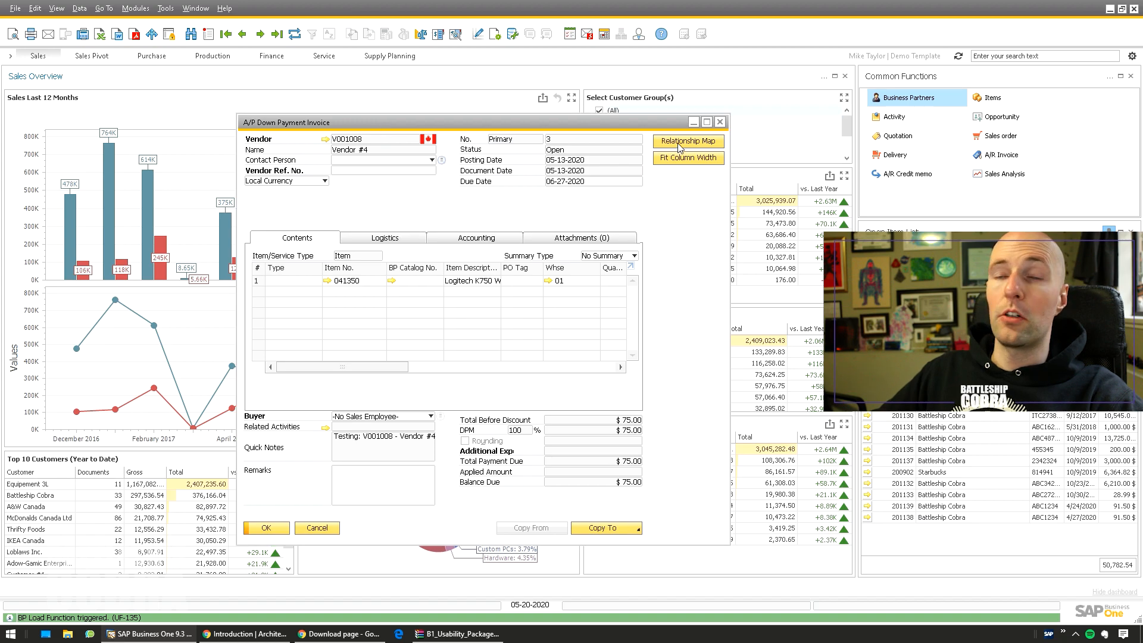
# Test the new Relationship Map function button on the invoice, close the map and check the window's other available commands.
pyautogui.click(680, 143)
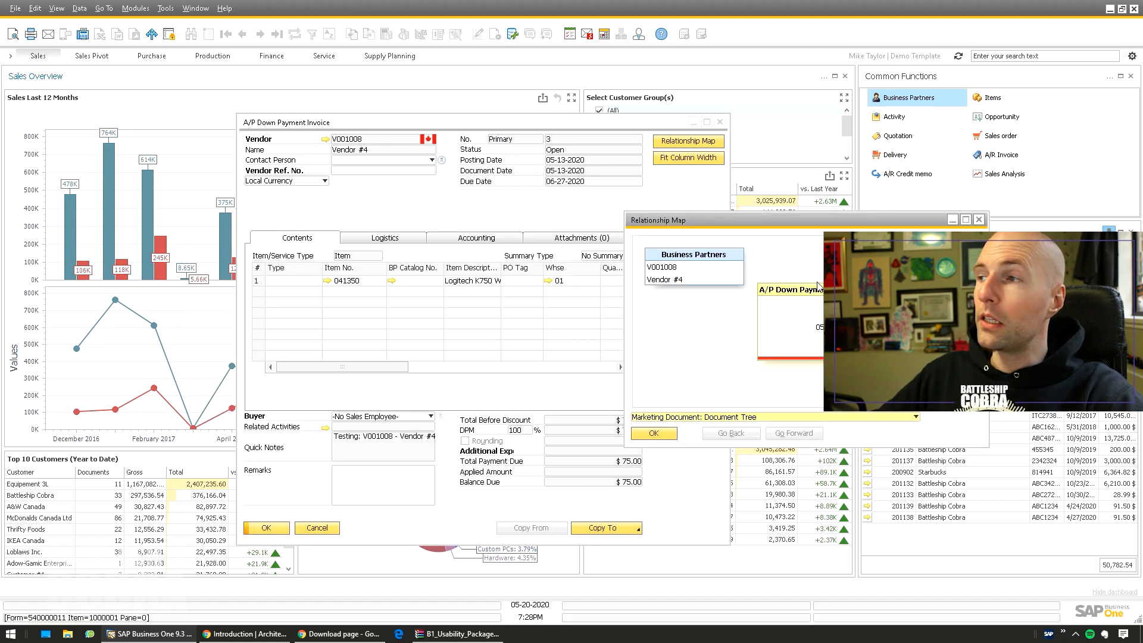
pyautogui.click(979, 219)
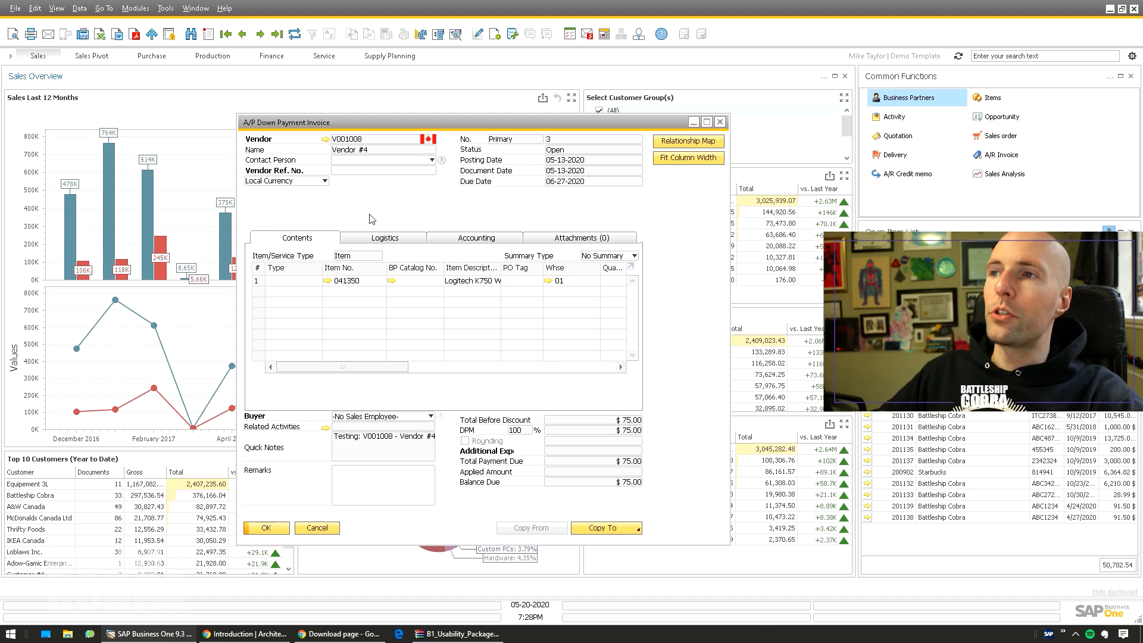
pyautogui.rightClick(359, 203)
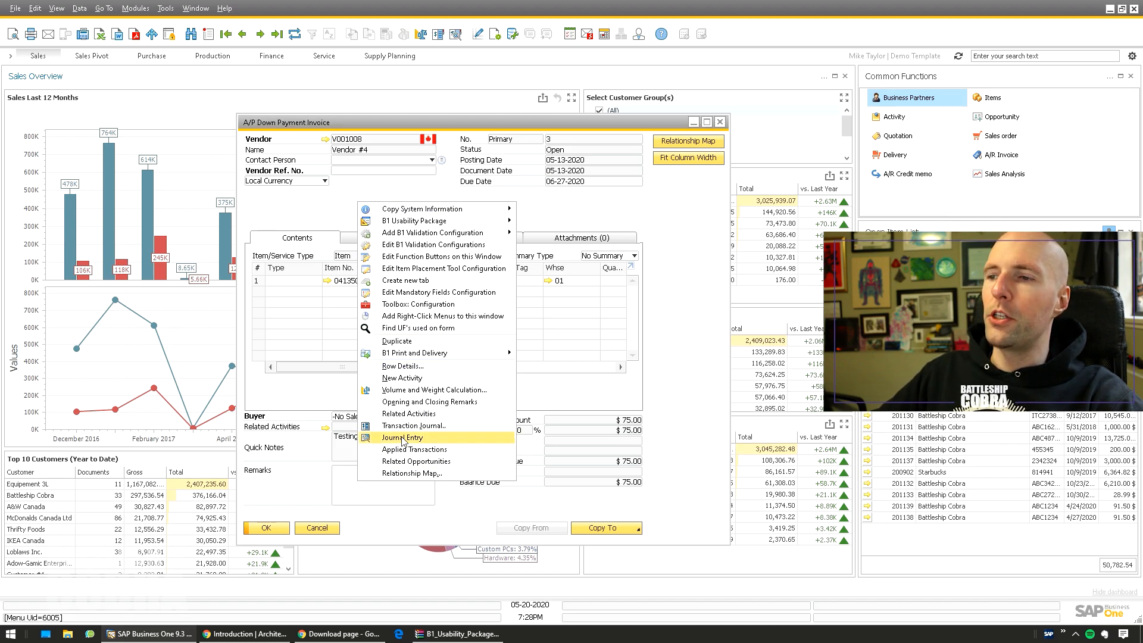
pyautogui.click(684, 308)
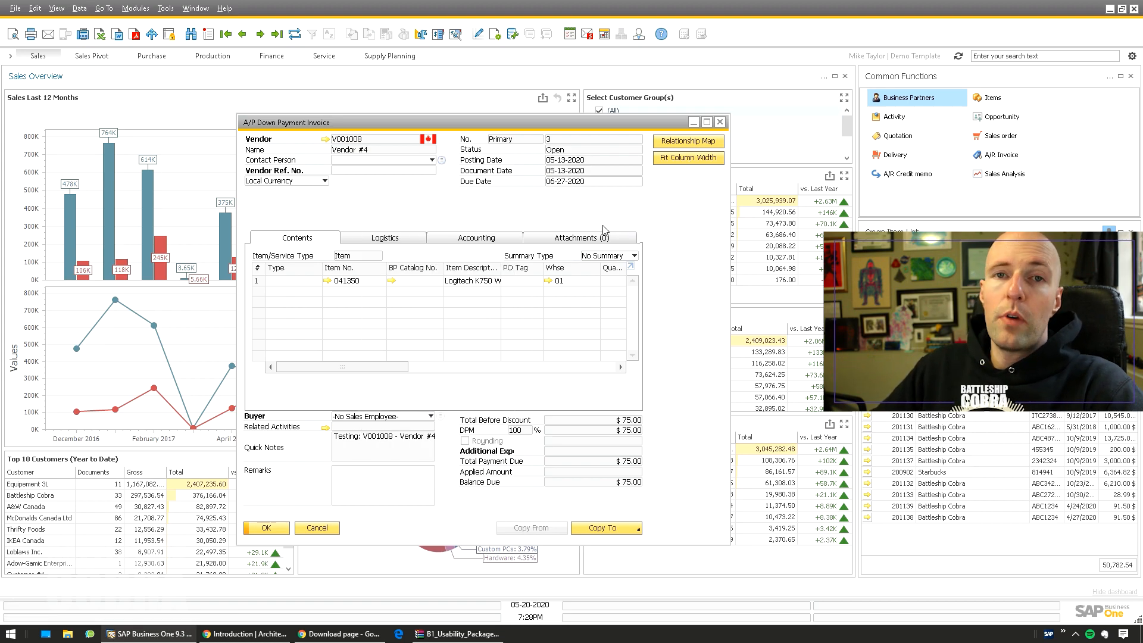
# Test the Fit Column Width function button on the item lines, narrow some columns by hand and fit them again.
pyautogui.click(684, 160)
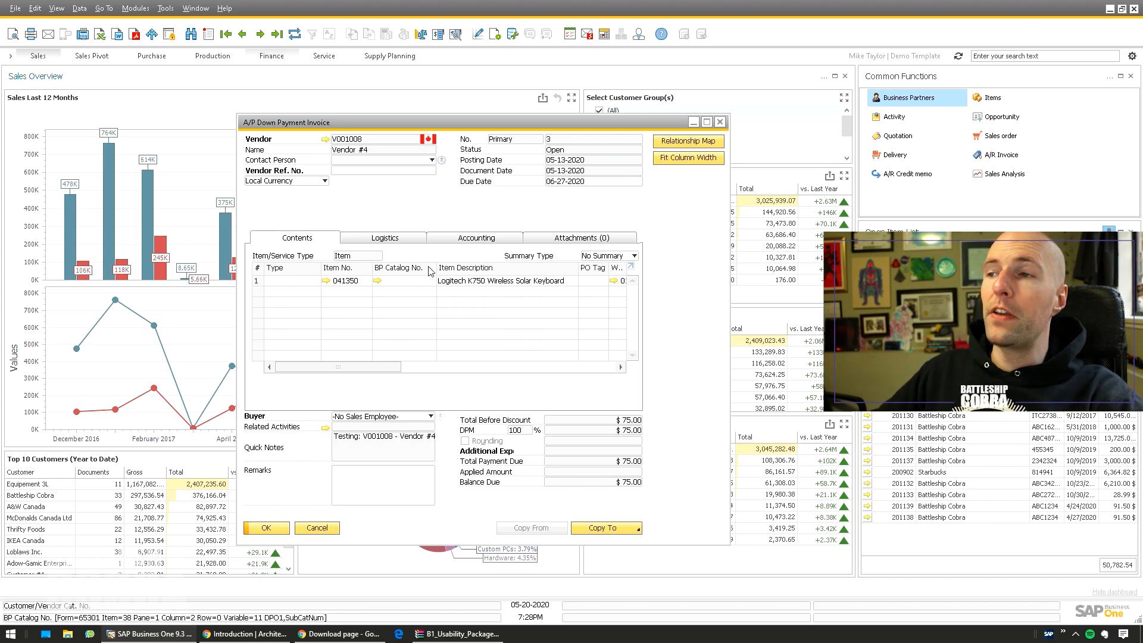
pyautogui.moveTo(578, 267); pyautogui.dragTo(537, 268)
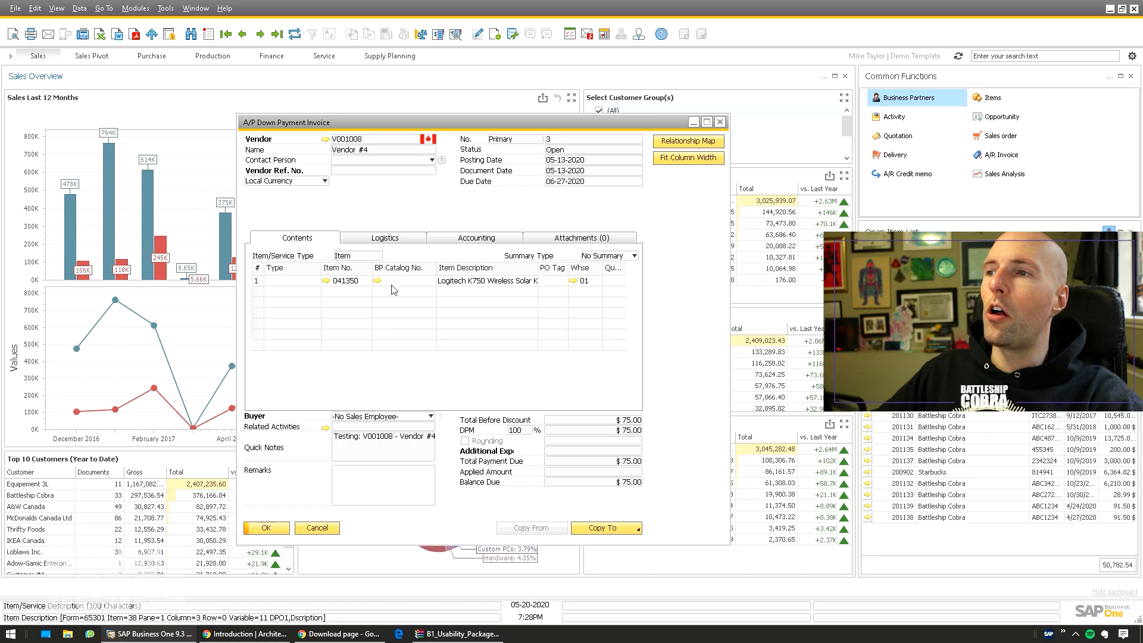
pyautogui.moveTo(373, 268); pyautogui.dragTo(370, 269)
pyautogui.moveTo(377, 367); pyautogui.dragTo(406, 367)
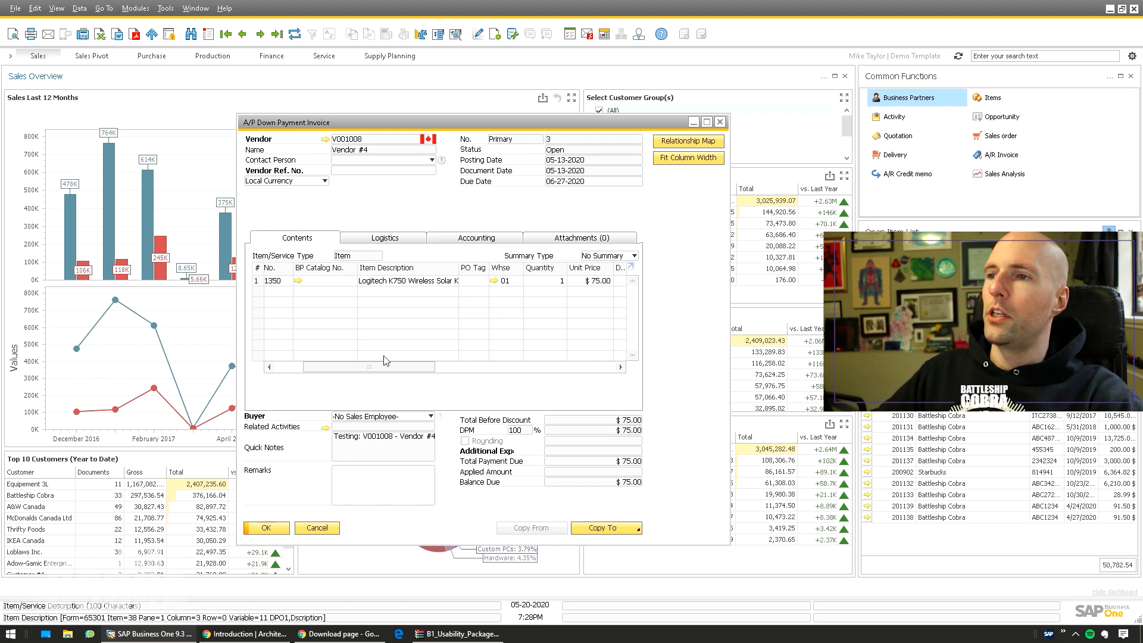
pyautogui.moveTo(367, 367); pyautogui.dragTo(339, 367)
pyautogui.click(687, 158)
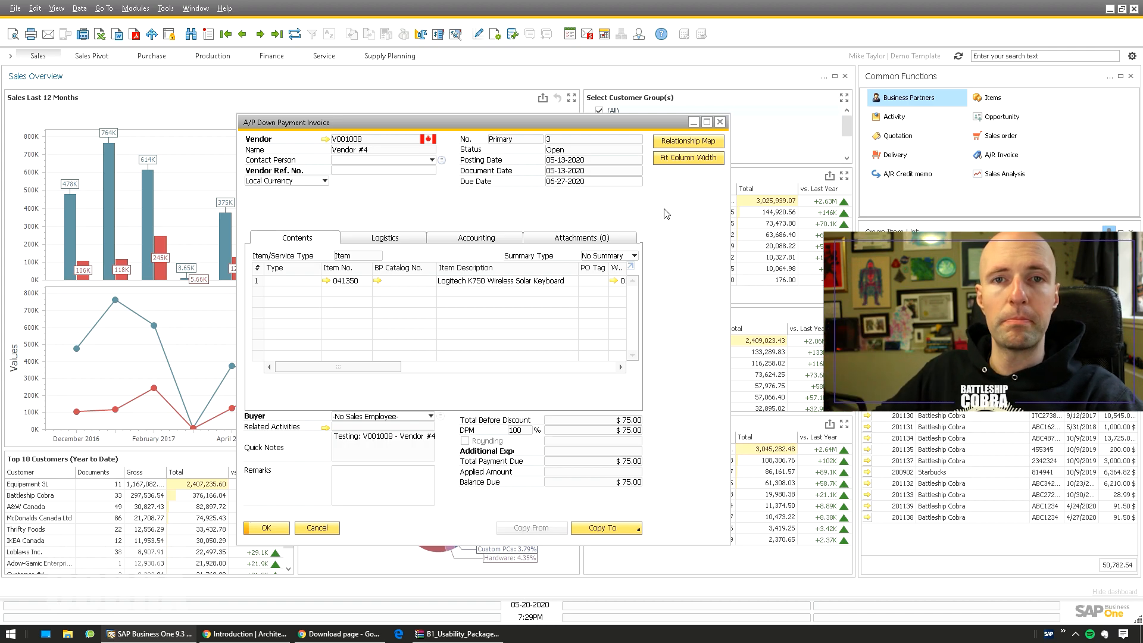
# Reload the last A/P down payment invoice, place the Special Shipping Notes user-defined field below Due Date and close the user-defined fields sidebar.
pyautogui.press('Escape')
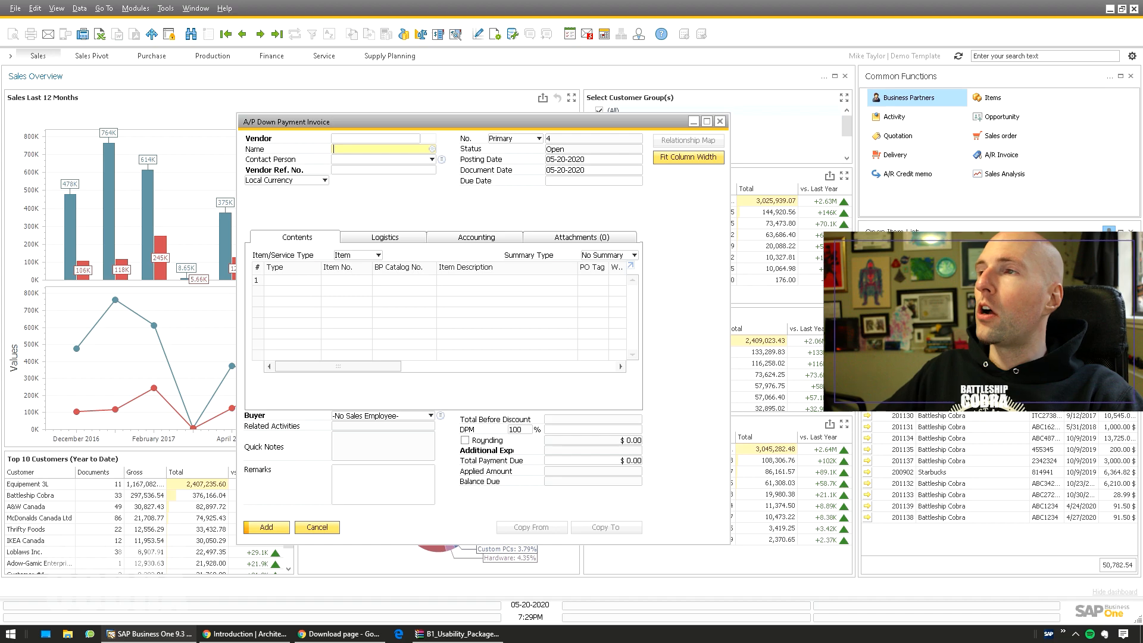
pyautogui.click(277, 34)
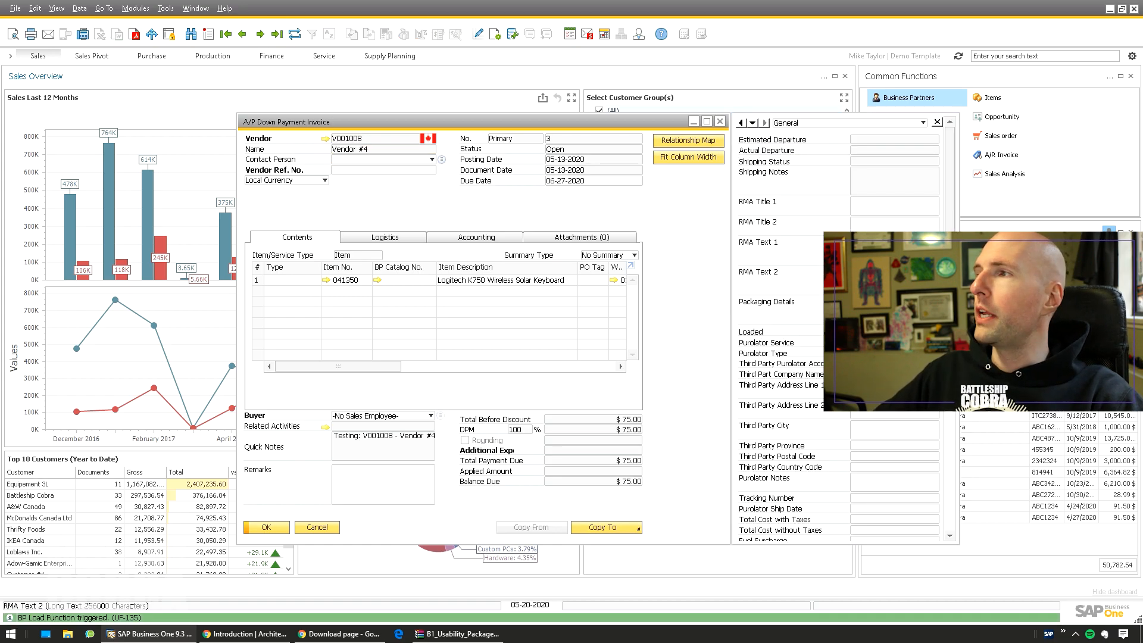
pyautogui.scroll(-3, 923, 177)
pyautogui.scroll(3, 923, 176)
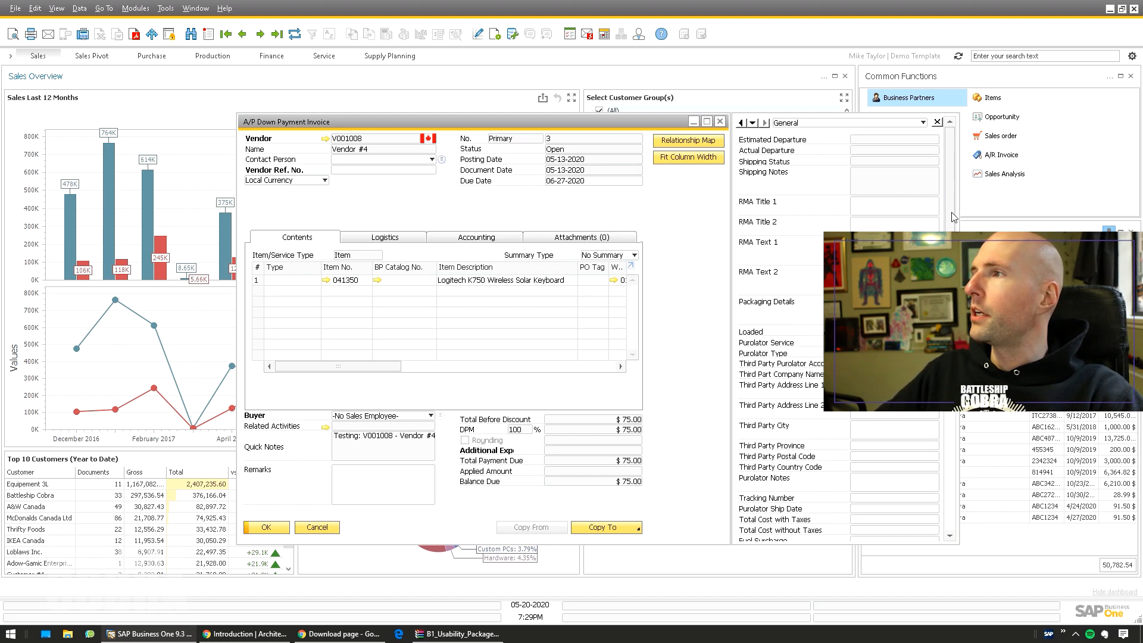
pyautogui.moveTo(950, 188); pyautogui.dragTo(950, 420)
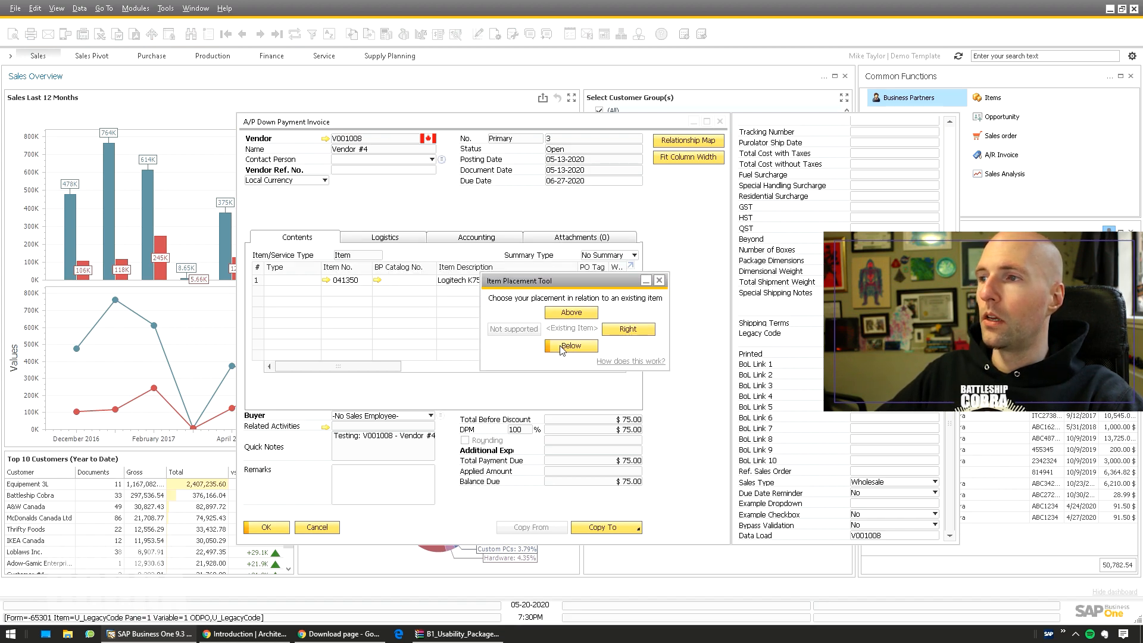
pyautogui.click(561, 347)
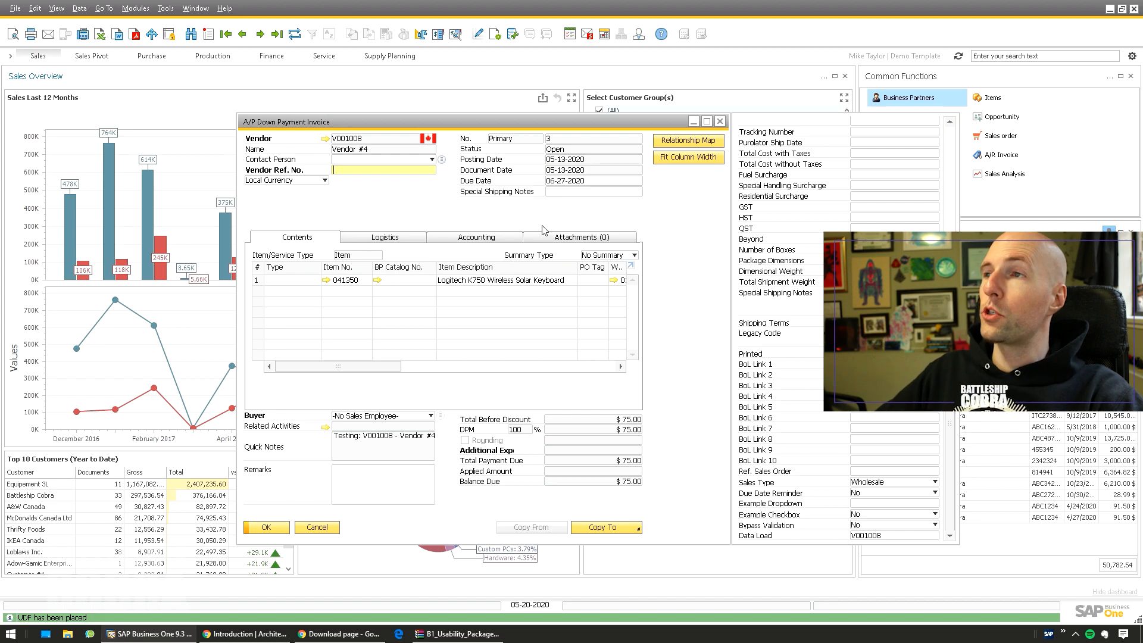
pyautogui.scroll(10, 950, 139)
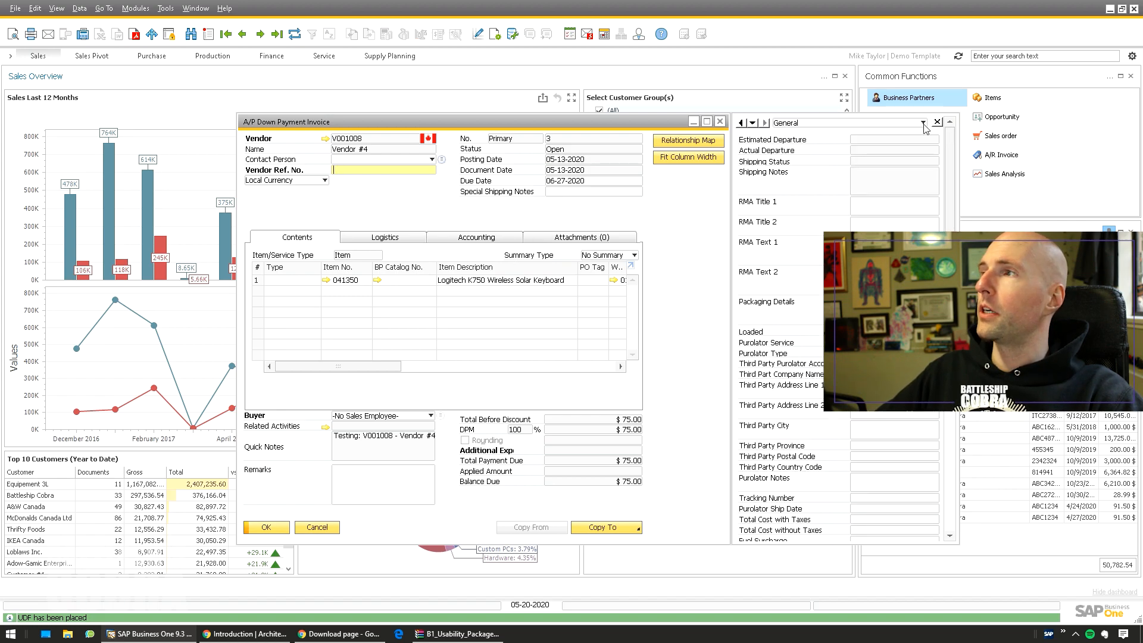
pyautogui.click(936, 123)
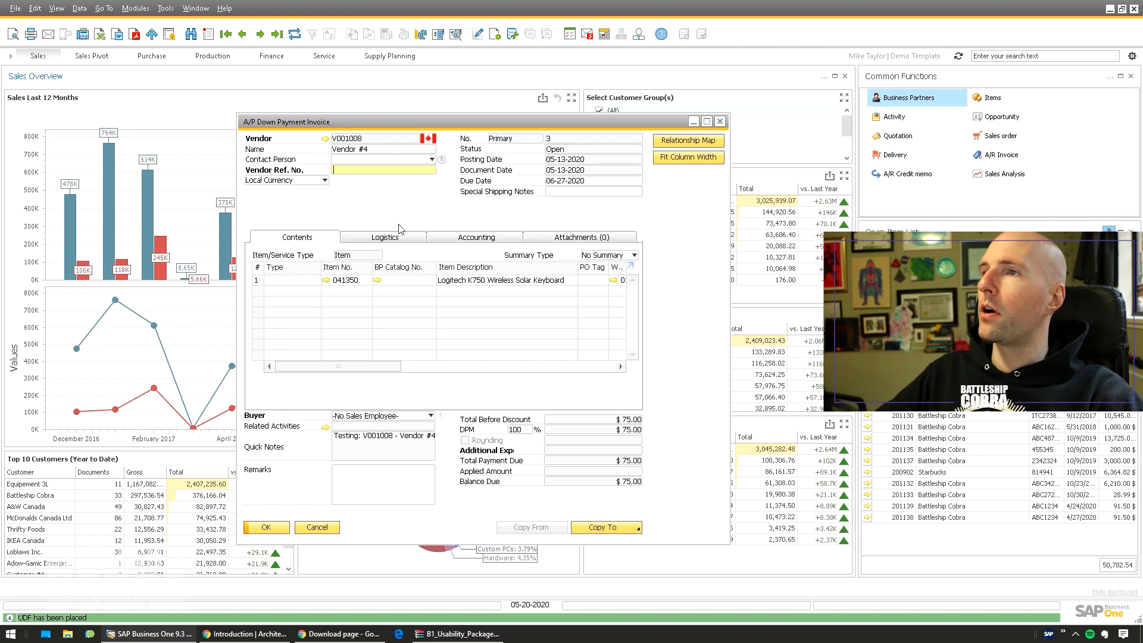
# Open the invoice's Item Placement Tool configuration and set the Special Shipping Notes line's type to TextArea.
pyautogui.rightClick(437, 211)
pyautogui.moveTo(456, 226)
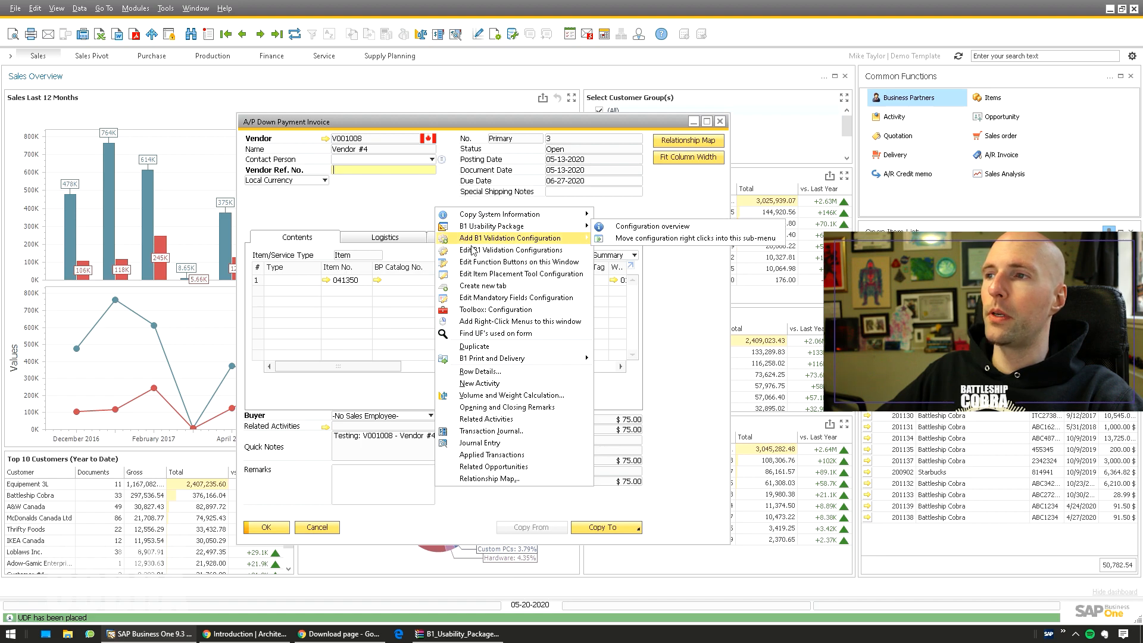
pyautogui.click(492, 274)
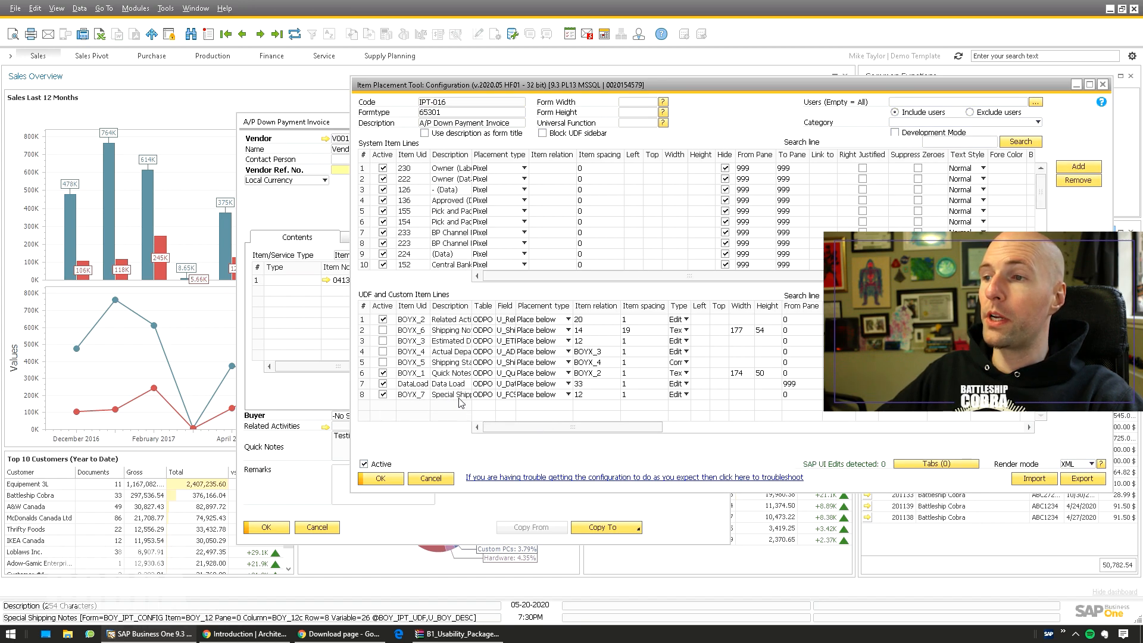
pyautogui.click(679, 395)
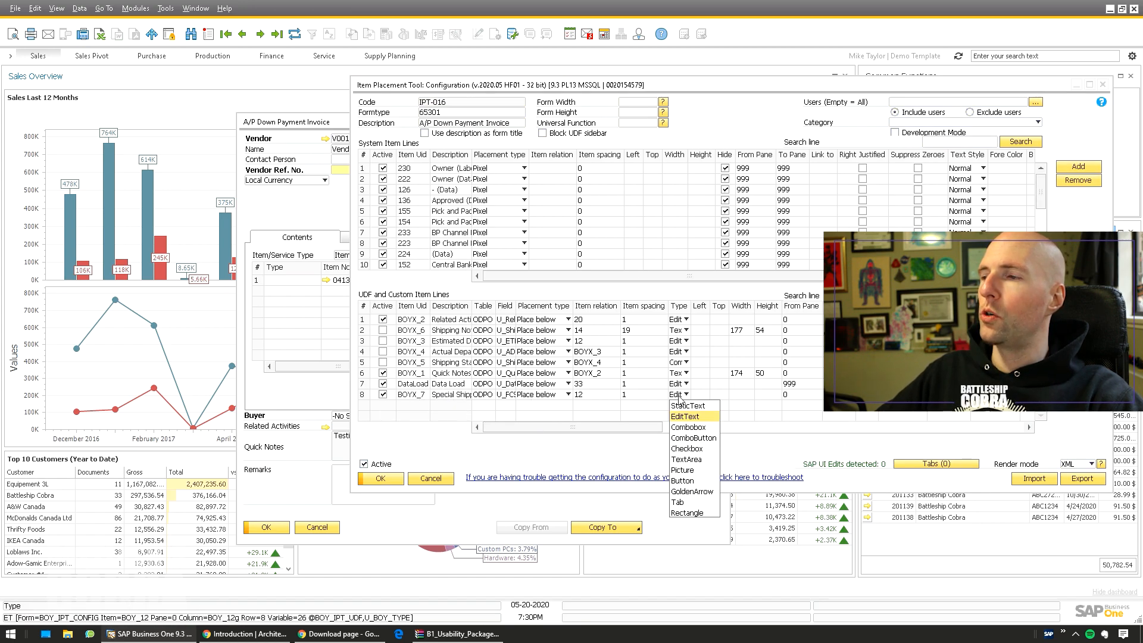
pyautogui.click(685, 459)
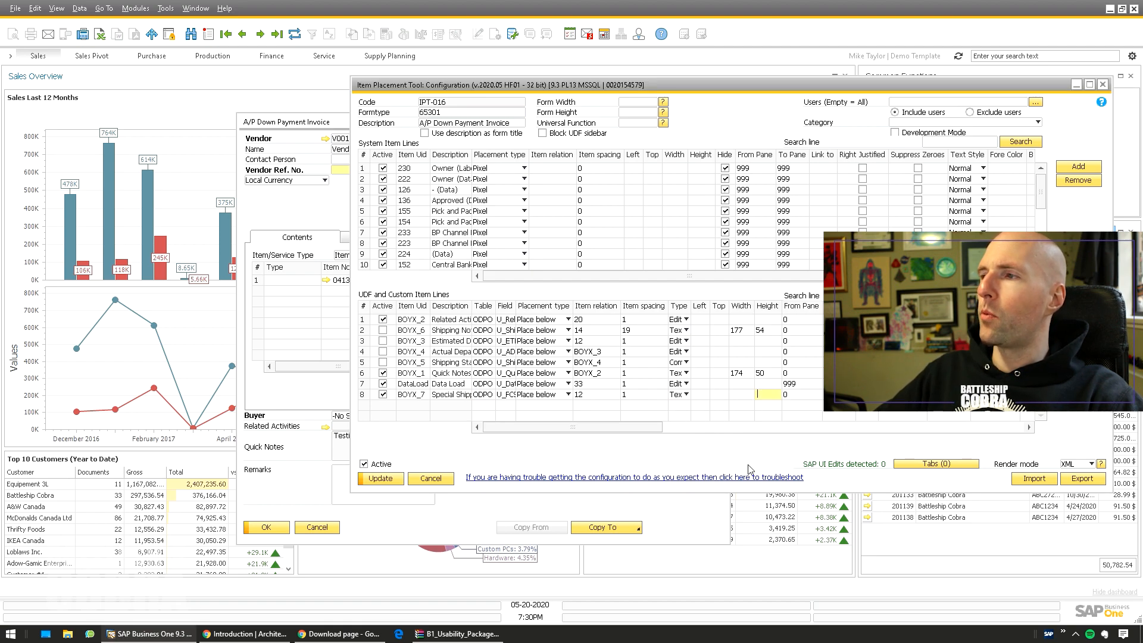
# Set the Special Shipping Notes line's back color to light pink and update the Item Placement Tool configuration.
pyautogui.moveTo(575, 427); pyautogui.dragTo(886, 450)
pyautogui.doubleClick(860, 395)
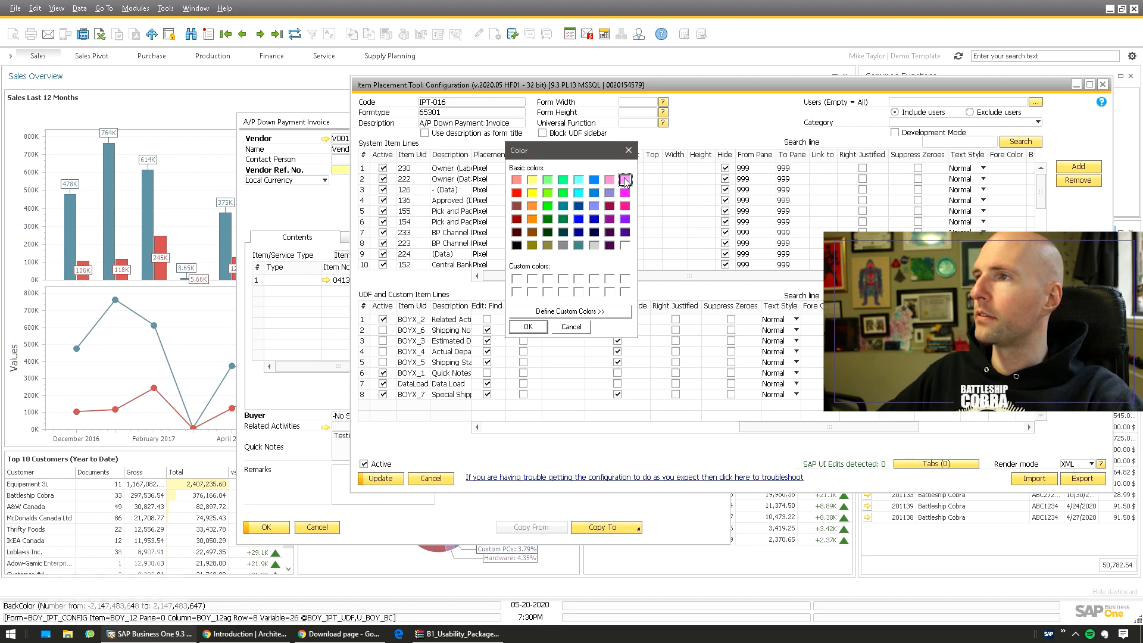
pyautogui.click(526, 327)
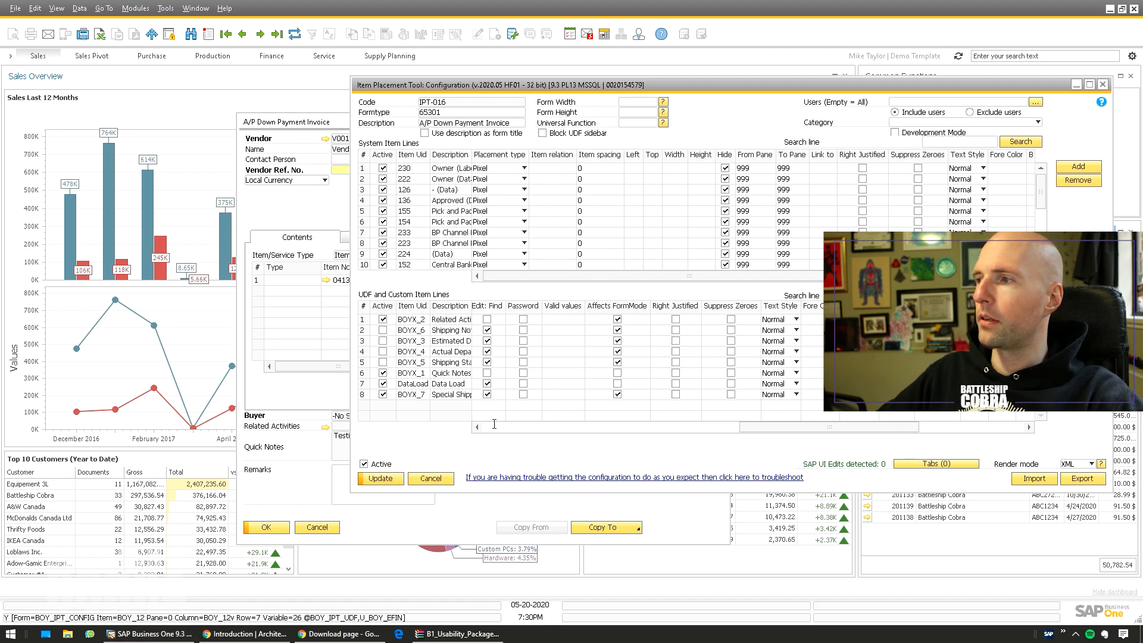
pyautogui.click(381, 477)
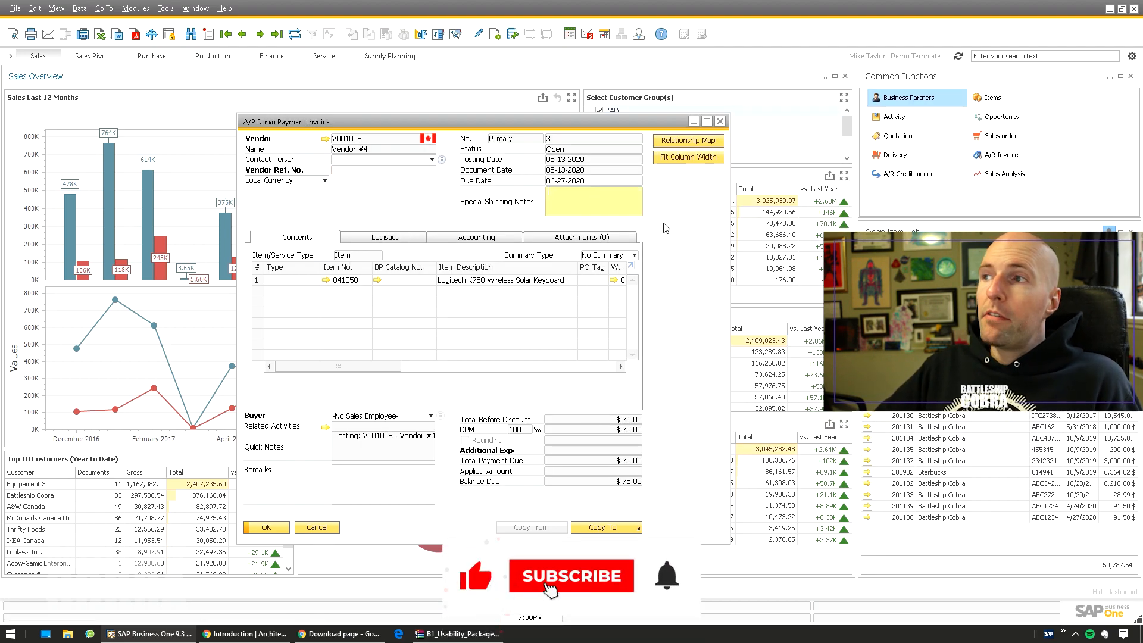
# Show the invoice's user-defined fields sidebar and look through the Logistics section before returning to Contents.
pyautogui.hotkey('ctrl', 'shift', 'u')
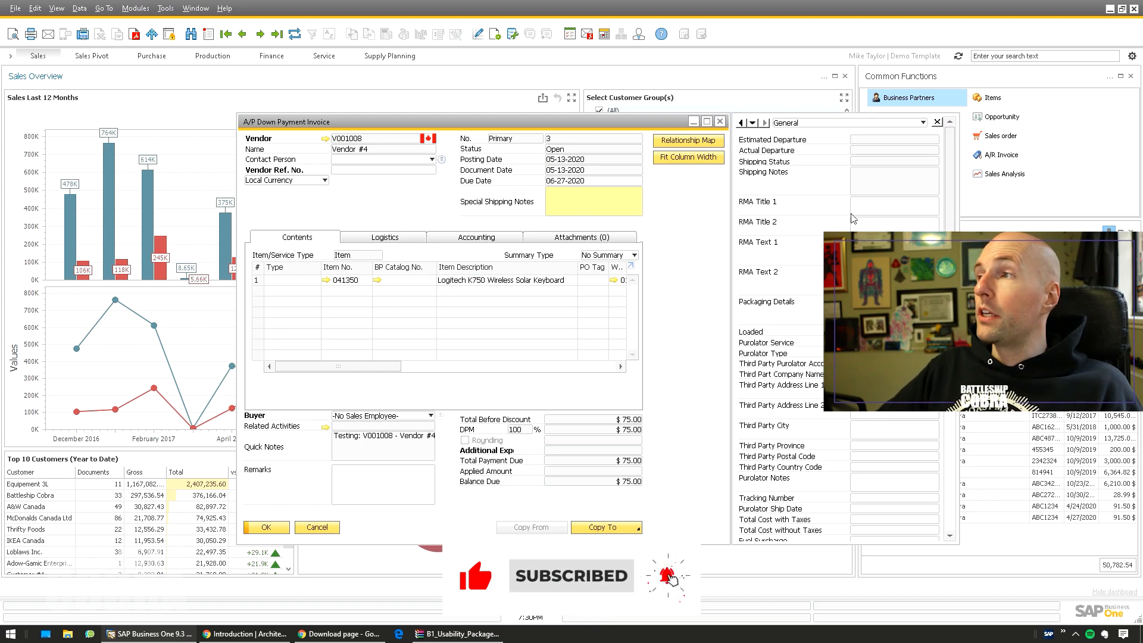
pyautogui.click(392, 244)
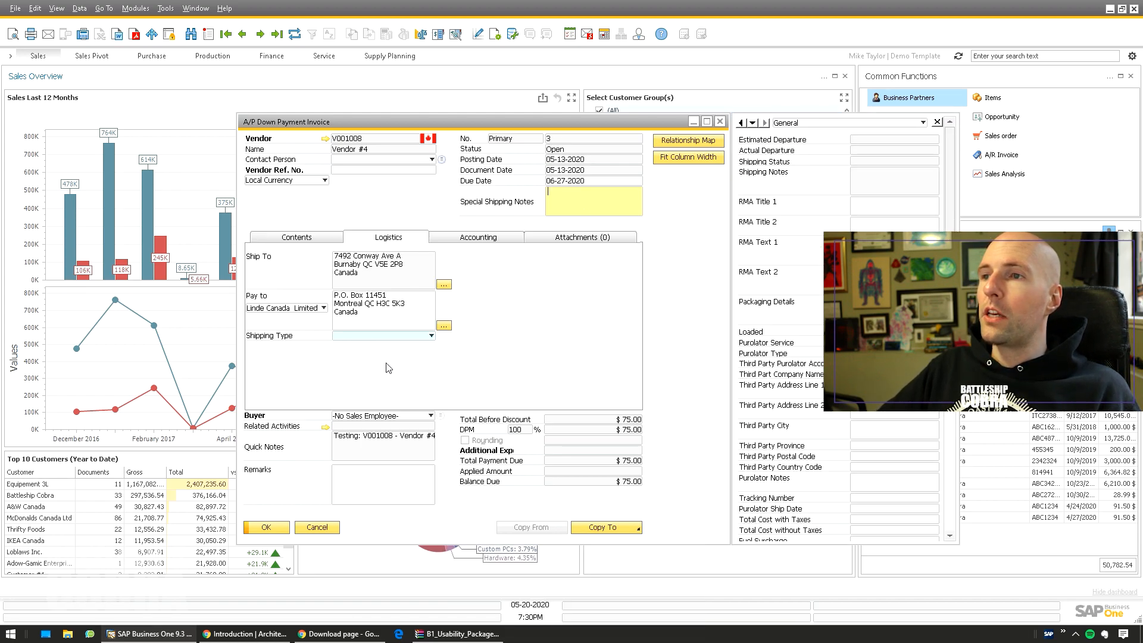
pyautogui.click(313, 241)
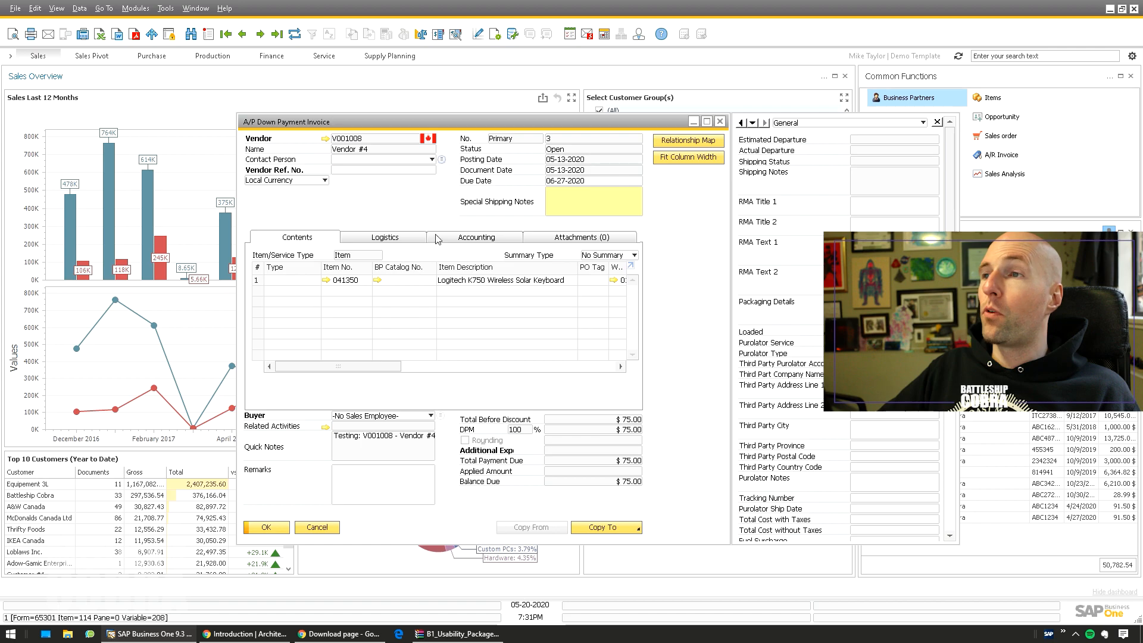
pyautogui.click(445, 239)
pyautogui.click(303, 238)
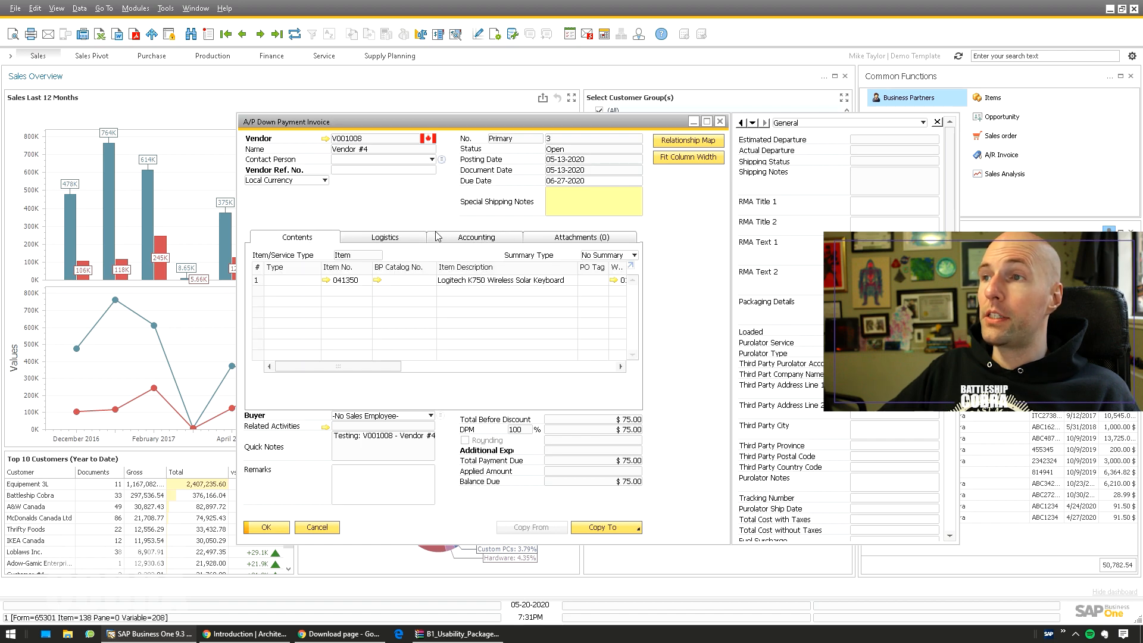
# Hide the Federal Tax ID field in the invoice's Accounting section and close the user-defined fields sidebar.
pyautogui.click(466, 238)
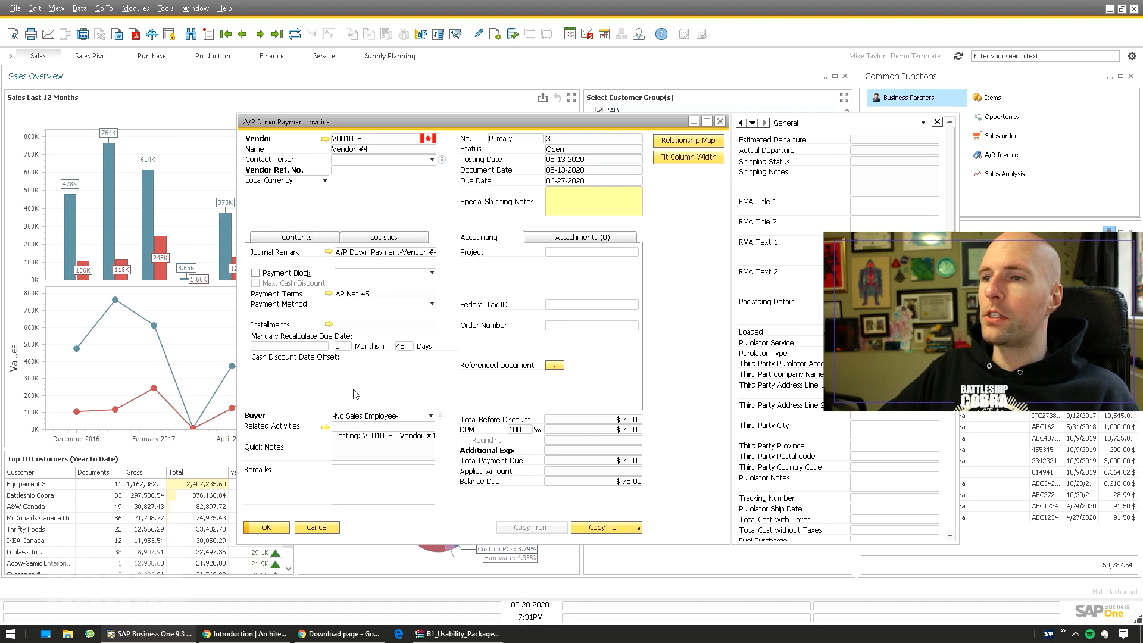
pyautogui.click(555, 305)
pyautogui.rightClick(555, 305)
pyautogui.moveTo(695, 302)
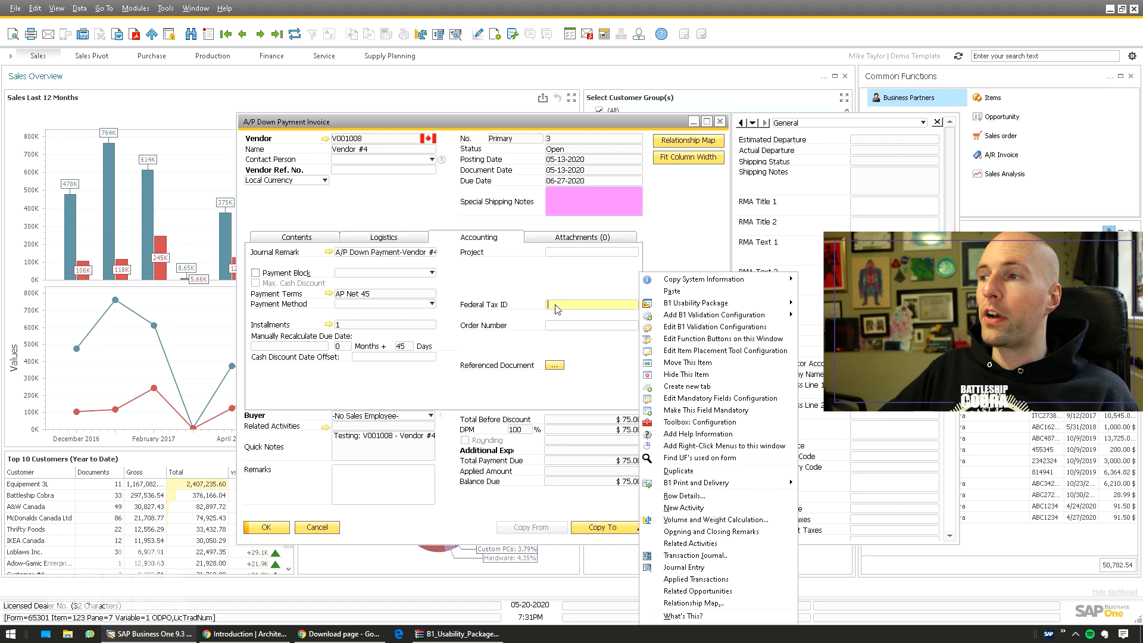
pyautogui.click(687, 378)
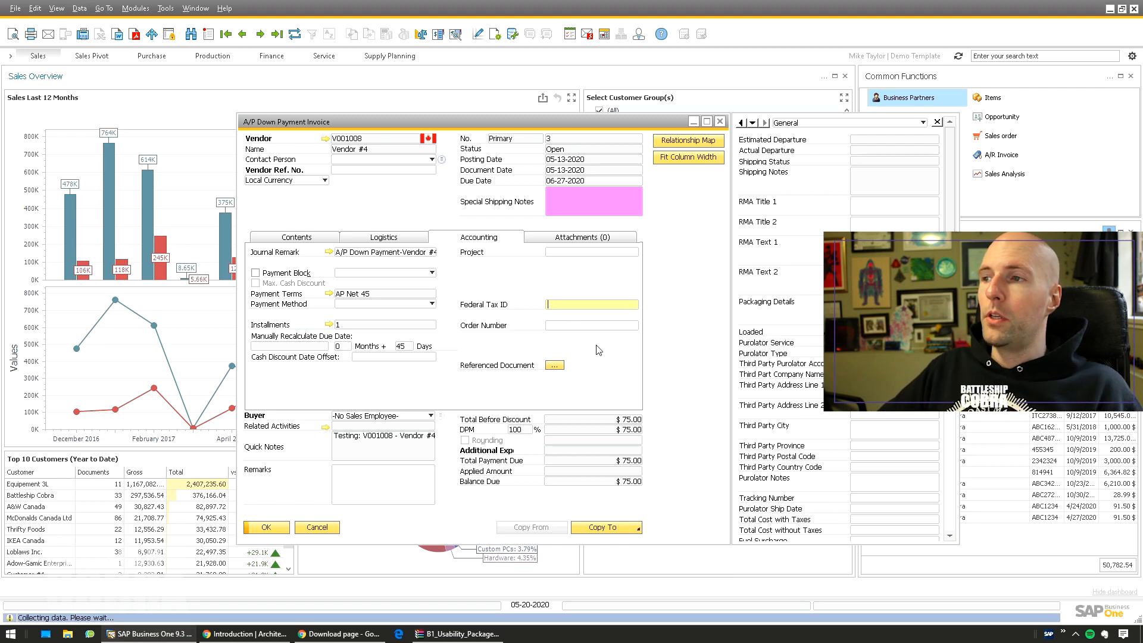
pyautogui.click(936, 123)
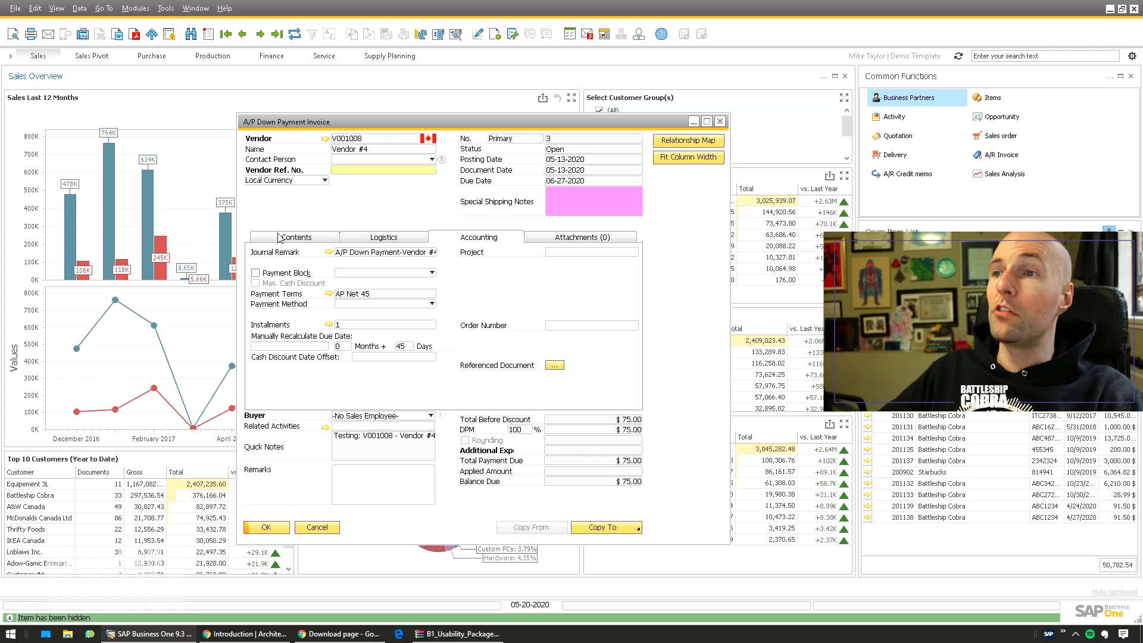
# Try the Block UDF sidebar option in the A/P Down Payment Invoice's Item Placement Tool configuration, then close the configuration without saving.
pyautogui.click(296, 237)
pyautogui.rightClick(387, 198)
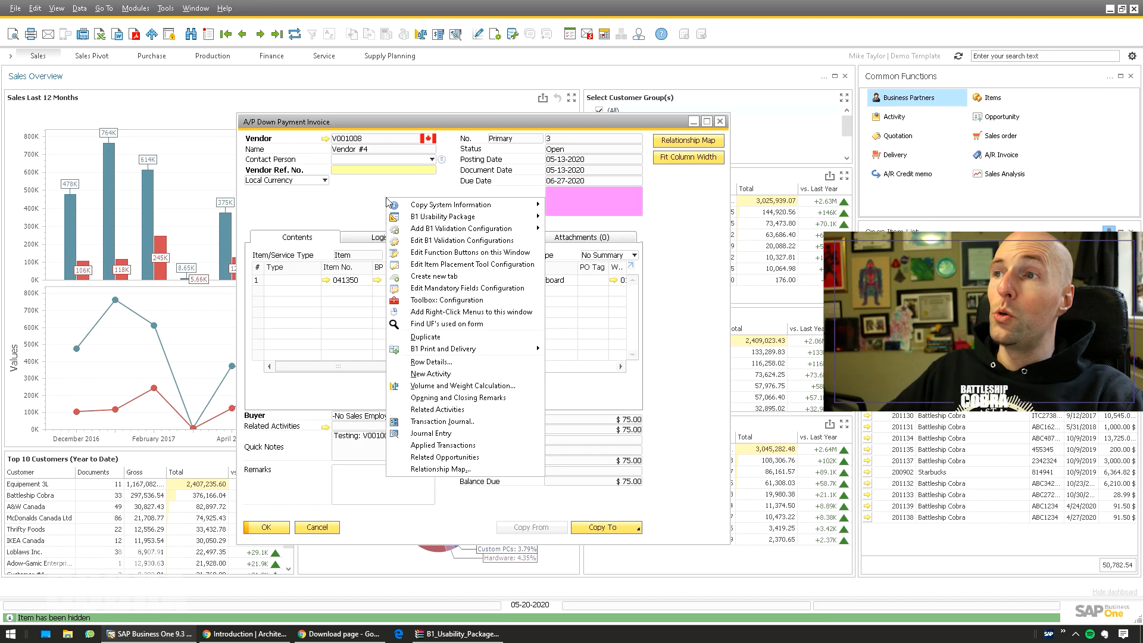
pyautogui.click(452, 264)
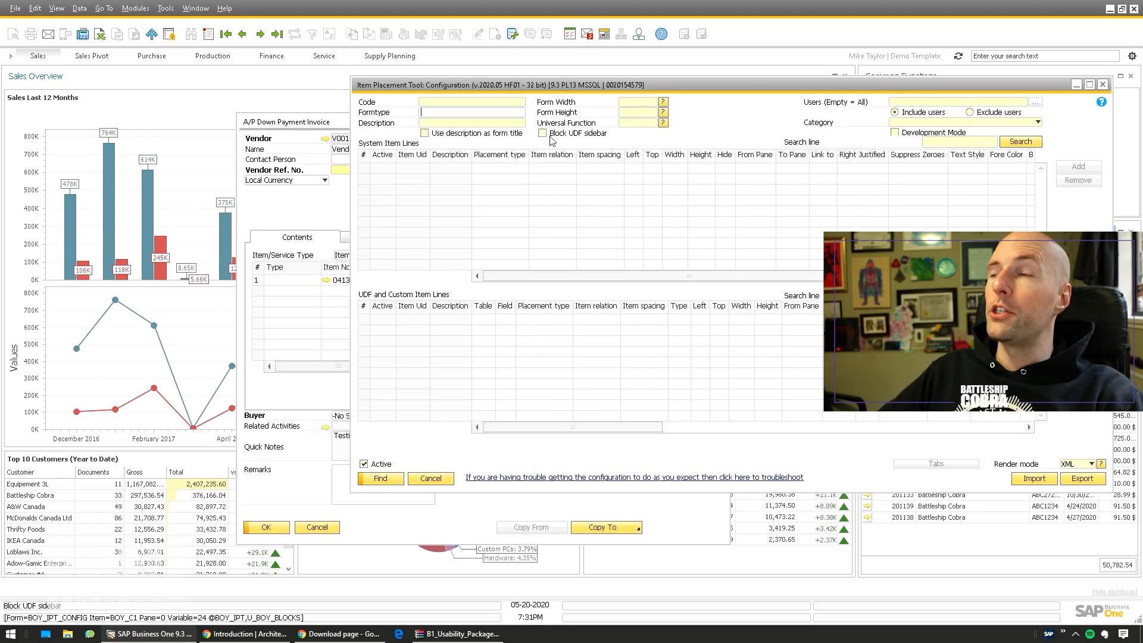
pyautogui.click(550, 137)
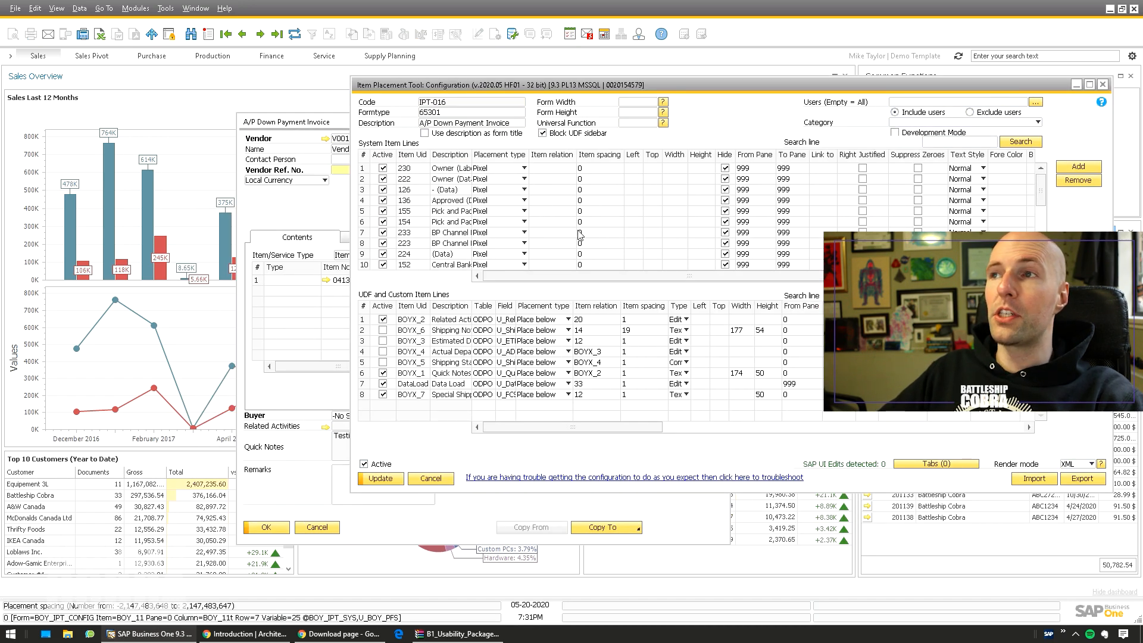
pyautogui.click(567, 133)
pyautogui.click(429, 478)
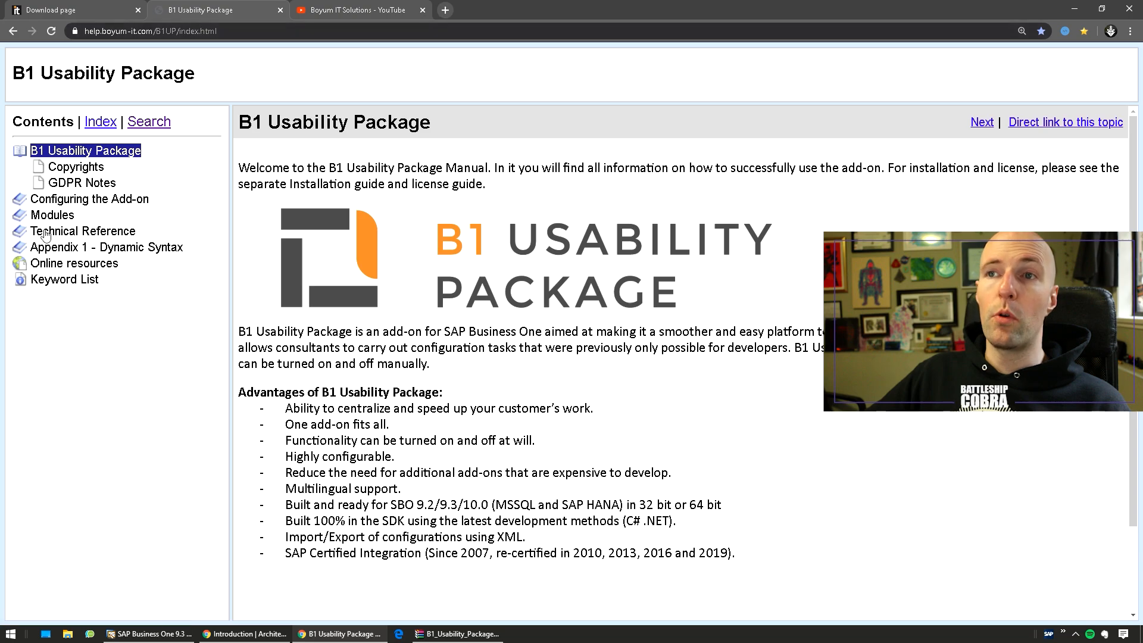
# In the B1 Usability Package online manual in Chrome, open the Item Placement Tool topic under Modules and skim its overview.
pyautogui.click(58, 215)
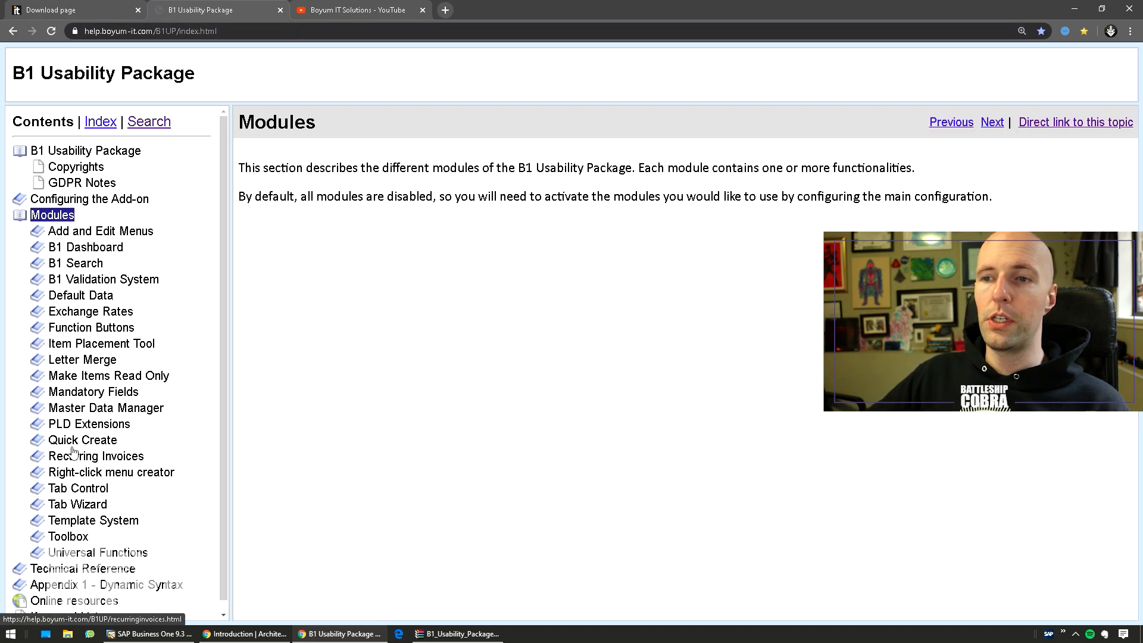
pyautogui.click(85, 344)
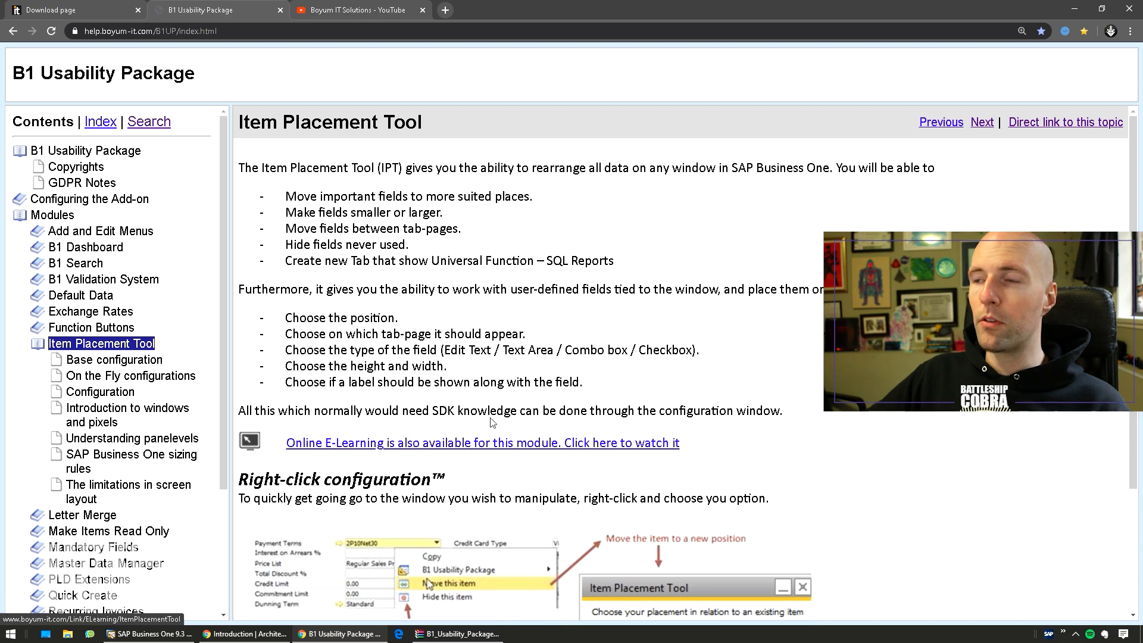
pyautogui.scroll(-3, 448, 289)
pyautogui.scroll(3, 447, 386)
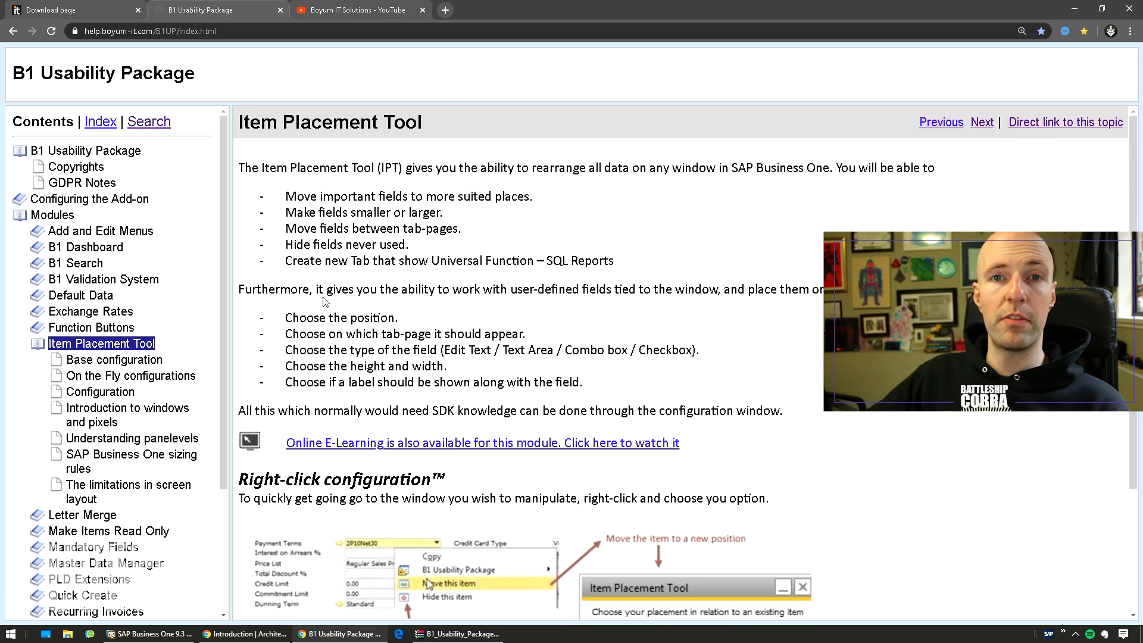
# Switch to the Boyum IT Solutions YouTube channel and look through its B1 Usability Package eLearning playlists and other training series.
pyautogui.hotkey('ctrl', 'Tab')
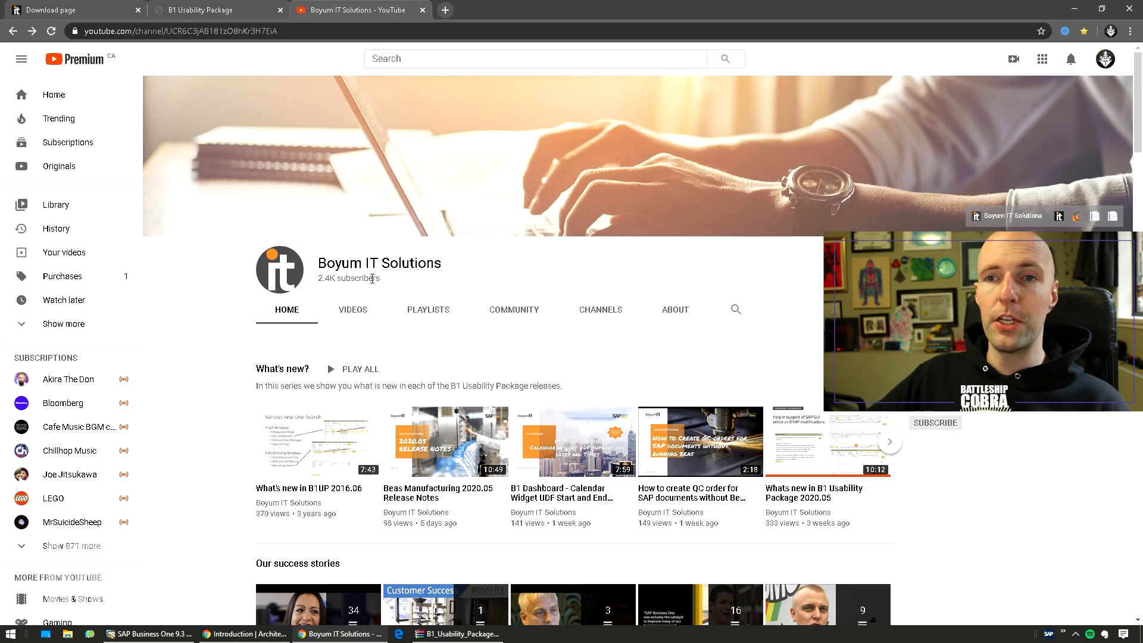
pyautogui.scroll(-5, 372, 278)
pyautogui.scroll(-6, 266, 269)
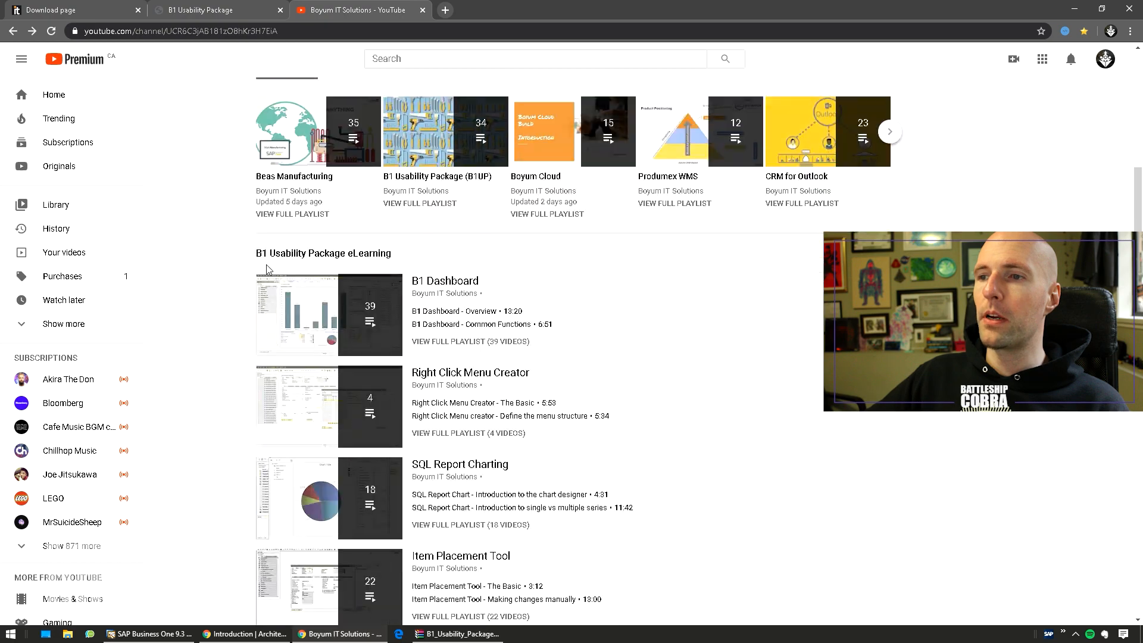
pyautogui.scroll(-1, 266, 269)
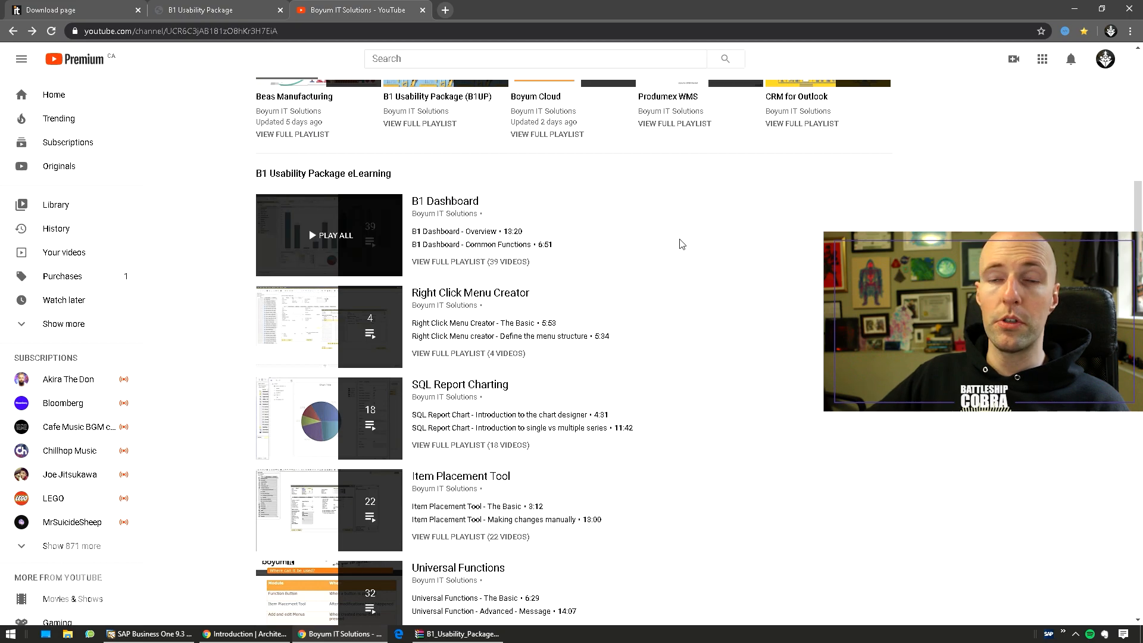
pyautogui.scroll(-3, 749, 329)
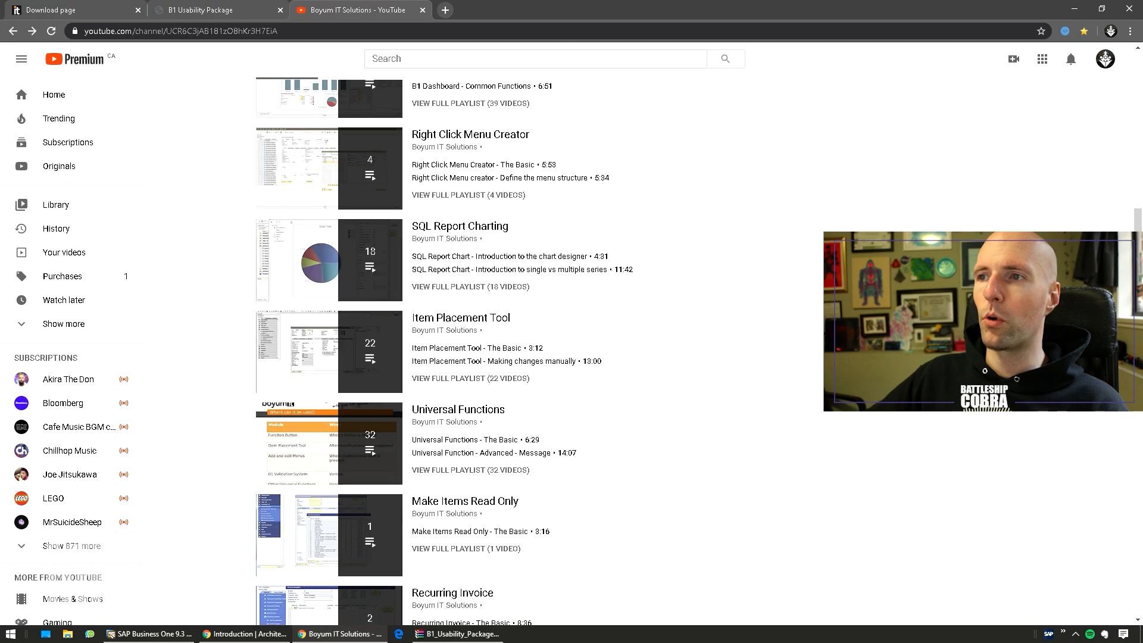
pyautogui.scroll(-2, 732, 252)
pyautogui.scroll(-1, 583, 316)
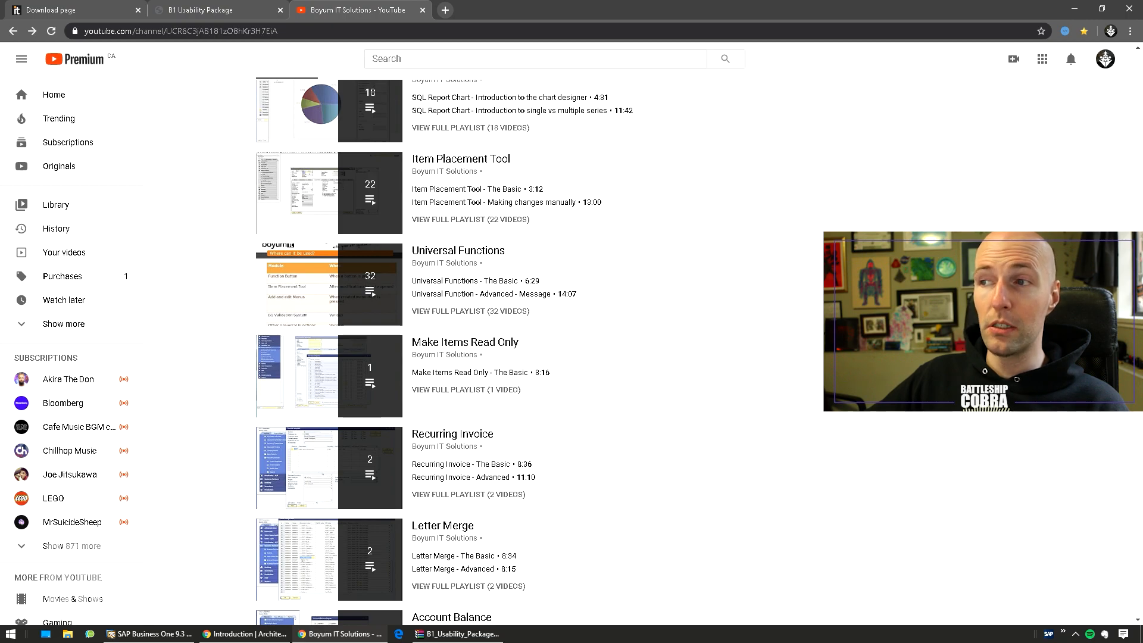
pyautogui.scroll(-6, 760, 275)
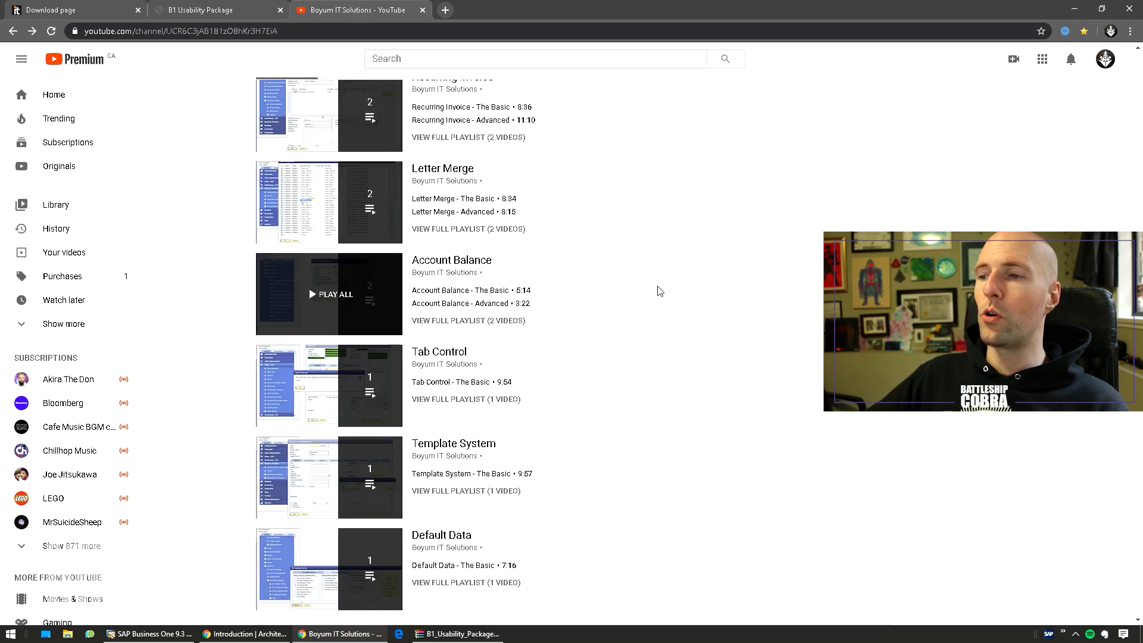
pyautogui.scroll(-10, 659, 291)
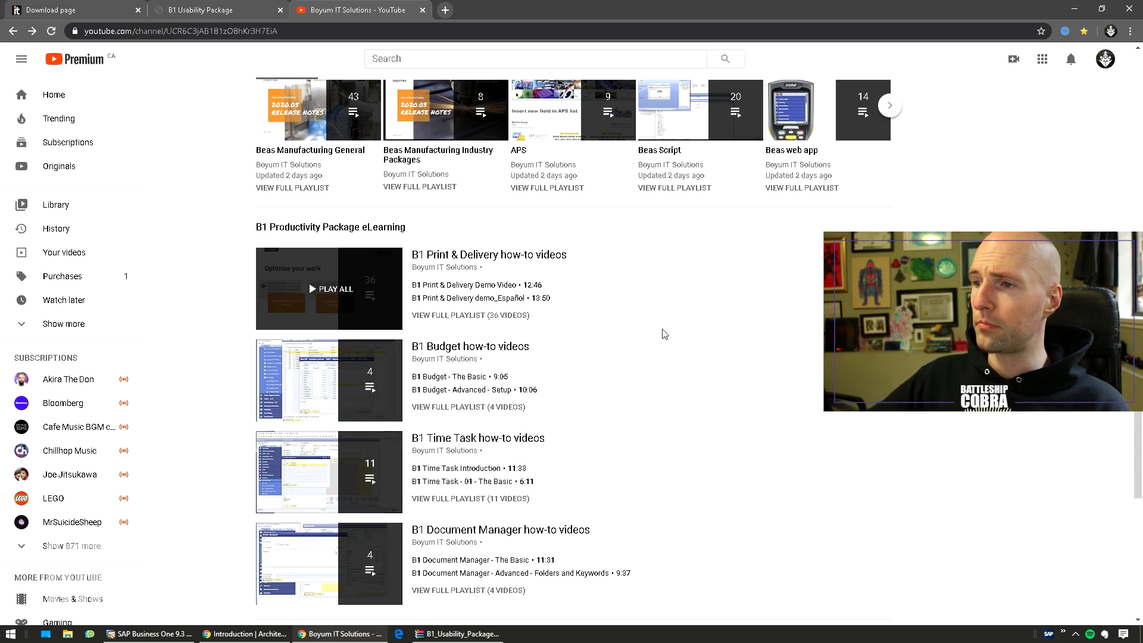
pyautogui.scroll(-2, 662, 335)
pyautogui.scroll(20, 664, 337)
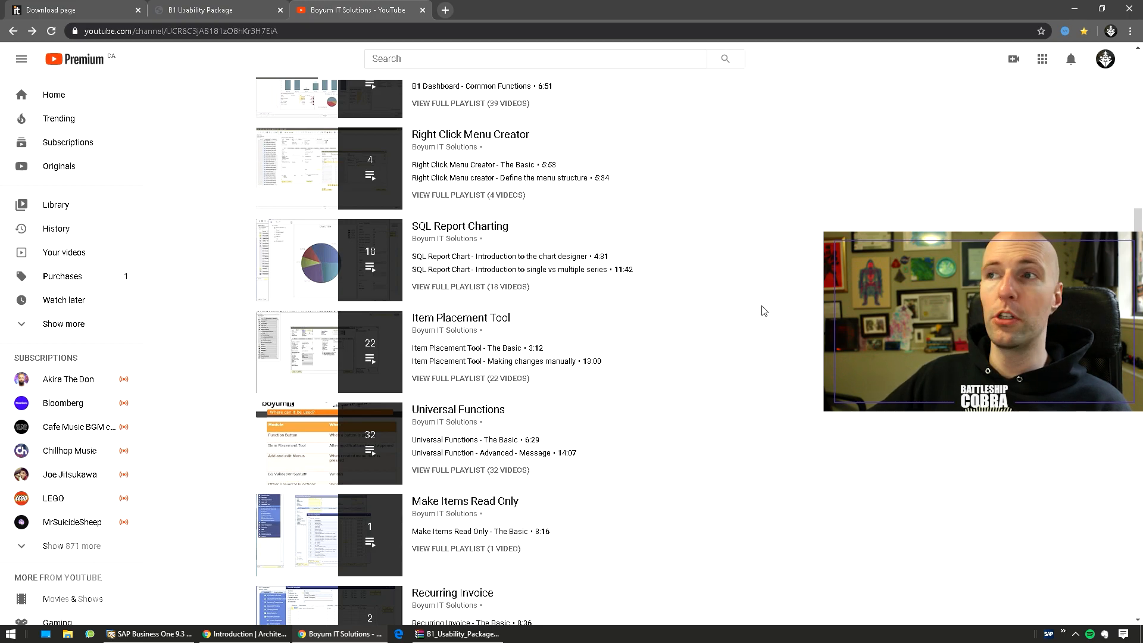
pyautogui.scroll(1, 763, 311)
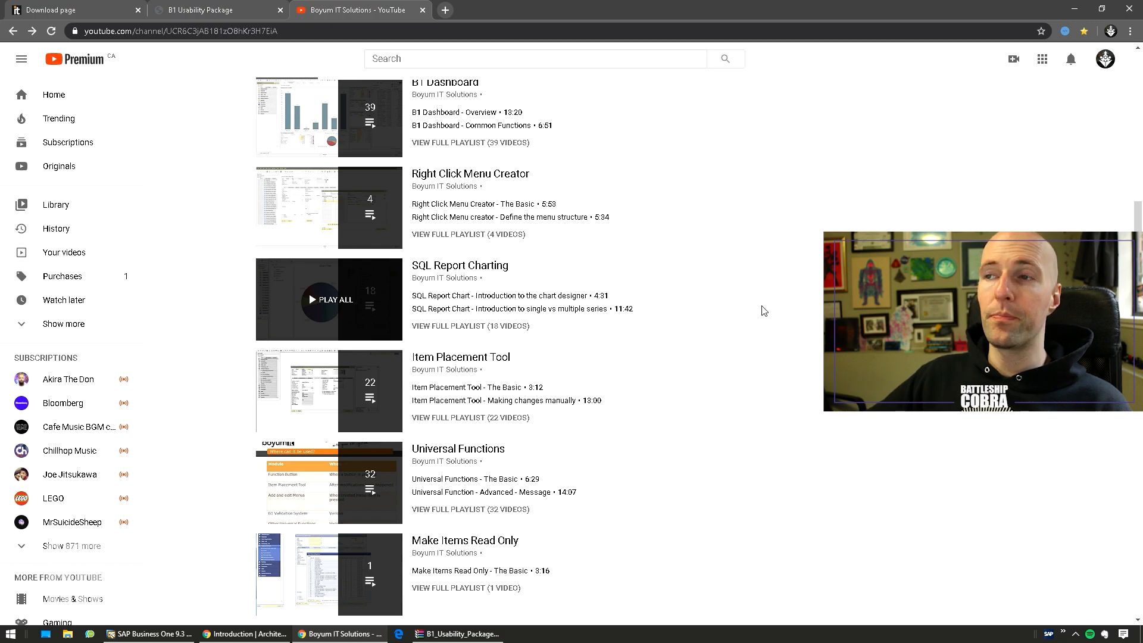